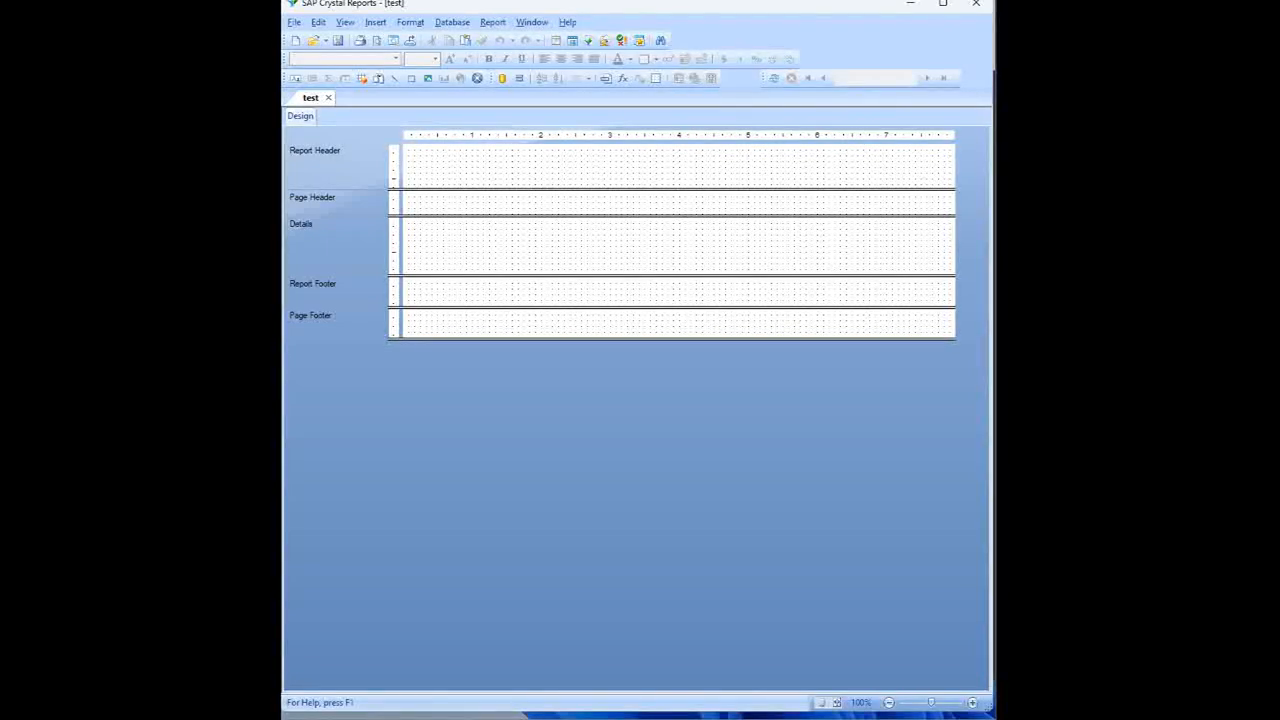
Switch to SQL Server Management Studio, open a new query and start a procedure named SpRptEmployeeInformations
{"action": "key", "text": "alt+Tab"}
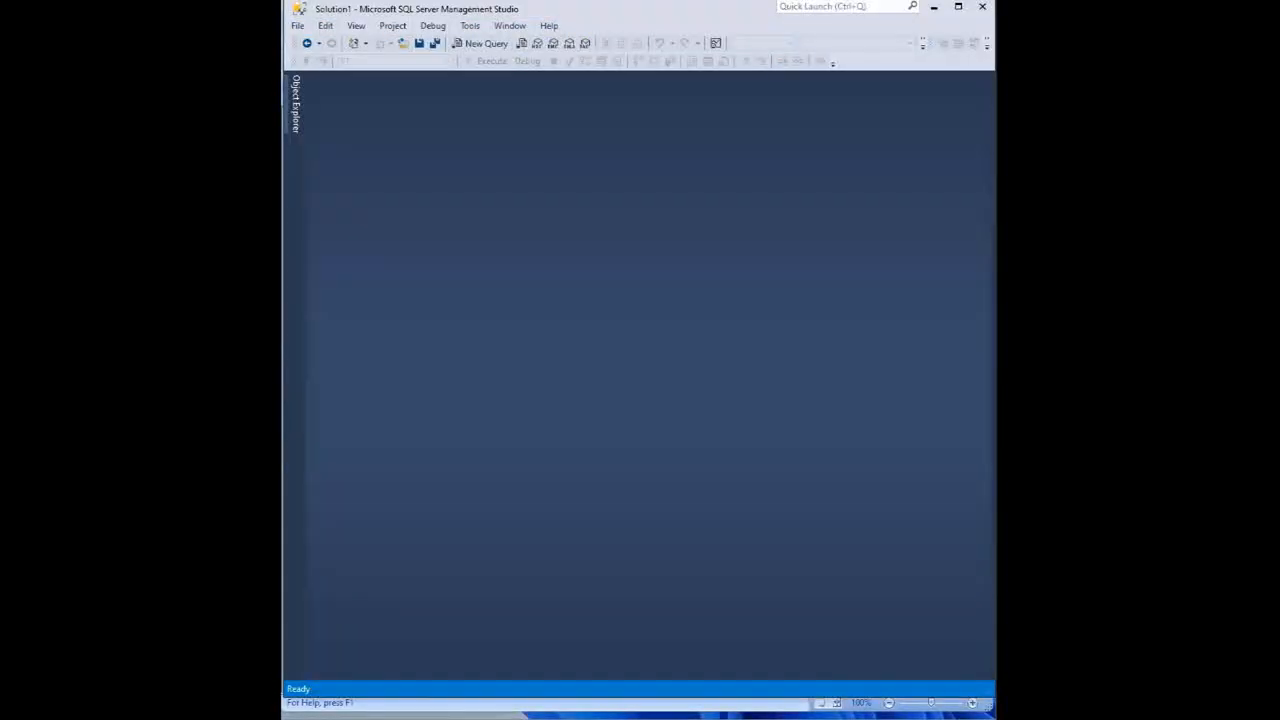
{"action": "left_click", "coordinate": [487, 44]}
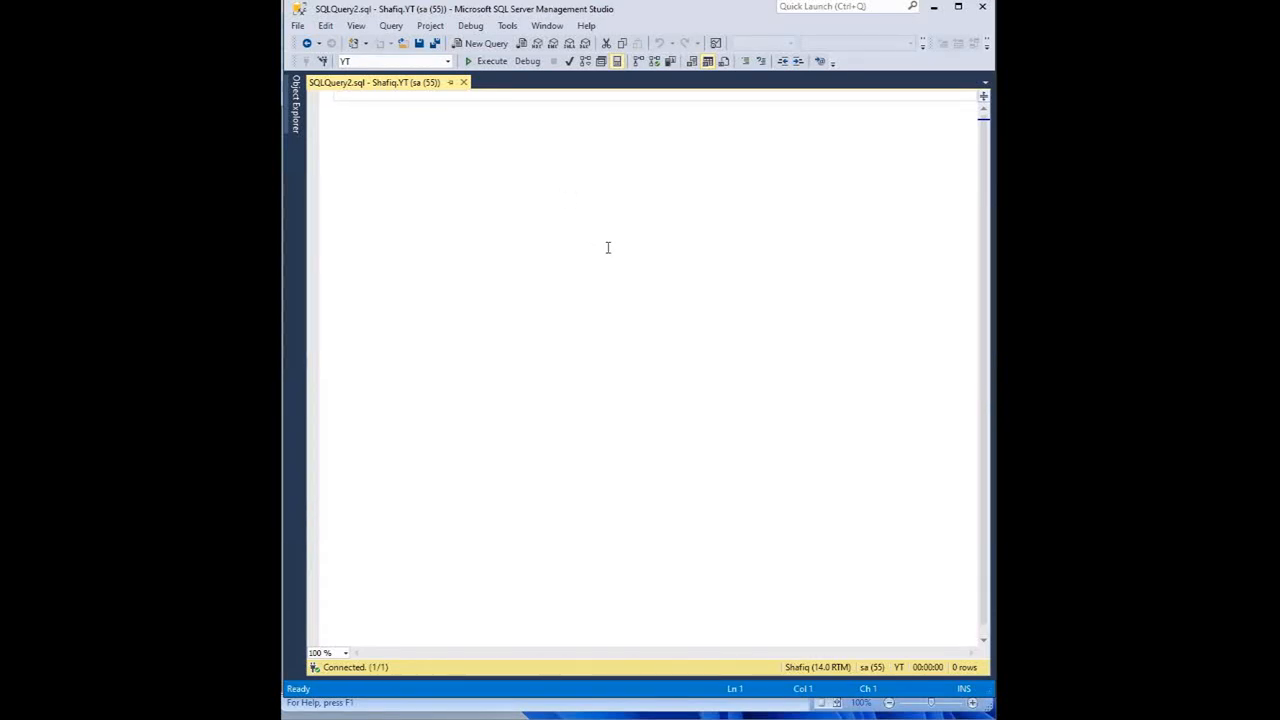
{"action": "type", "text": "CREATE "}
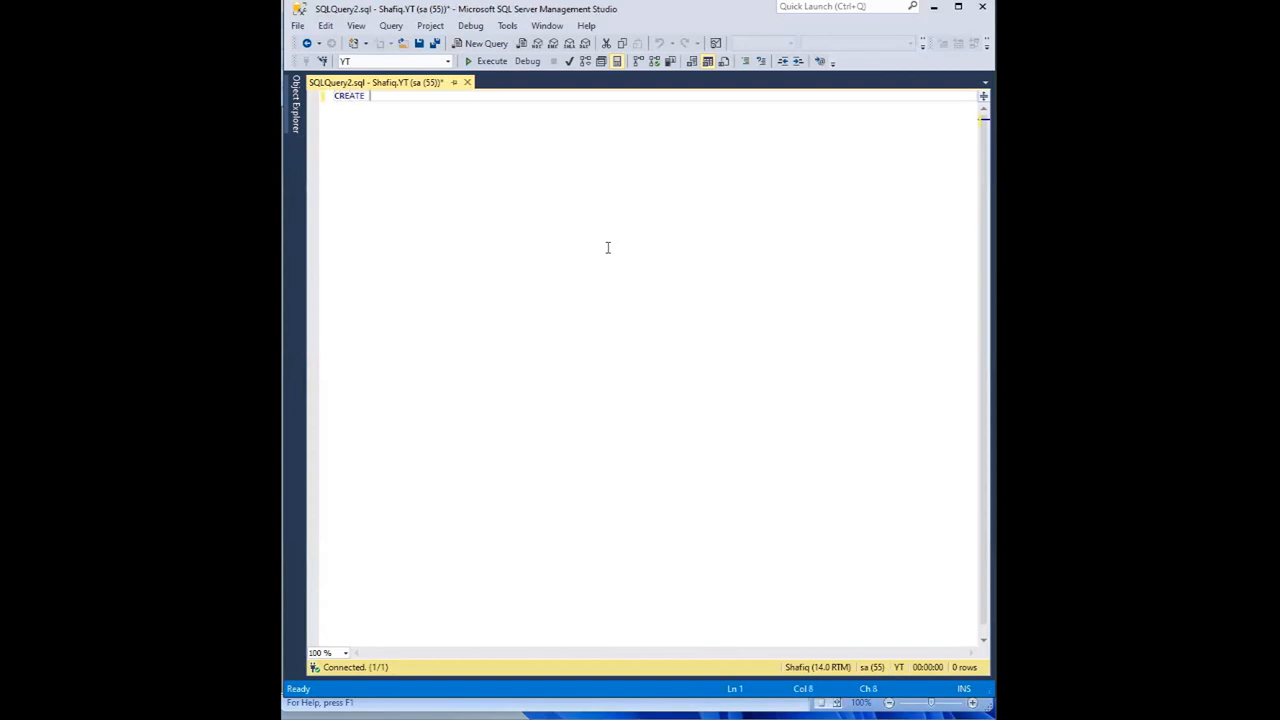
{"action": "type", "text": "PROC SpRptEmployee Informations"}
{"action": "key", "text": "Return"}
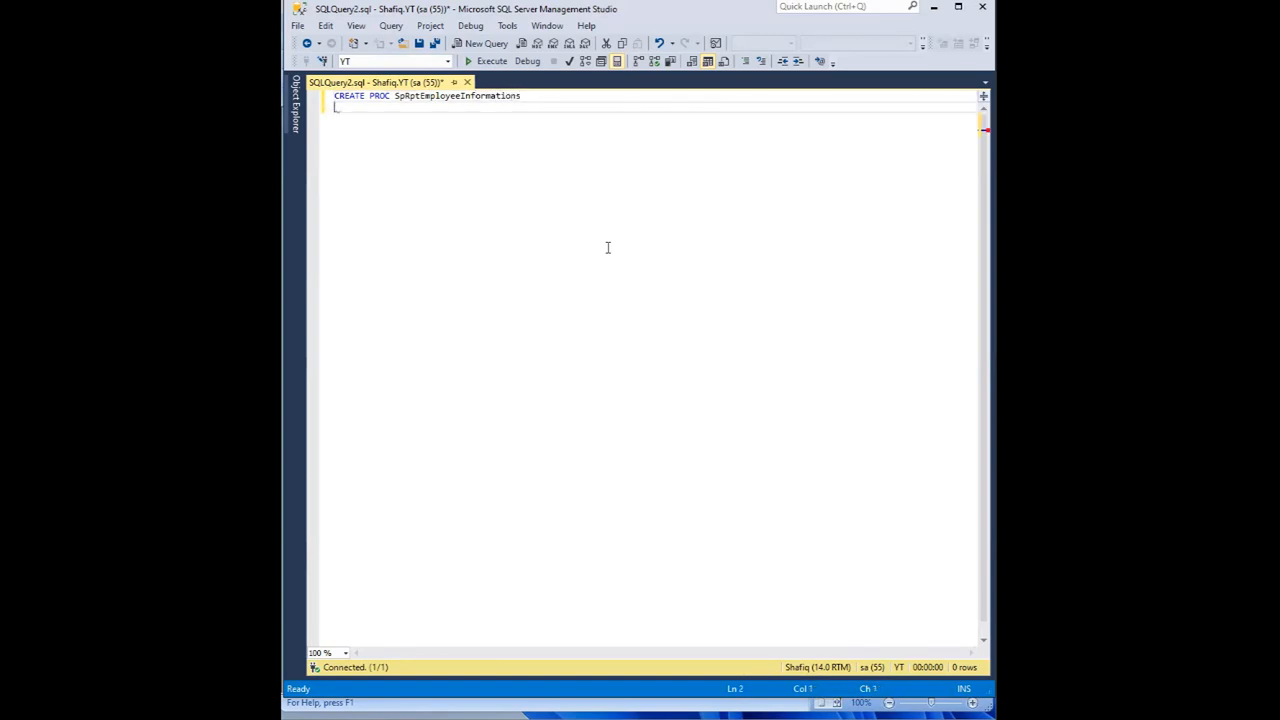
Write the procedure body AS BEGIN SELECT * FROM tblemployee END
{"action": "type", "text": "AS"}
{"action": "key", "text": "Return"}
{"action": "type", "text": "BEGIN"}
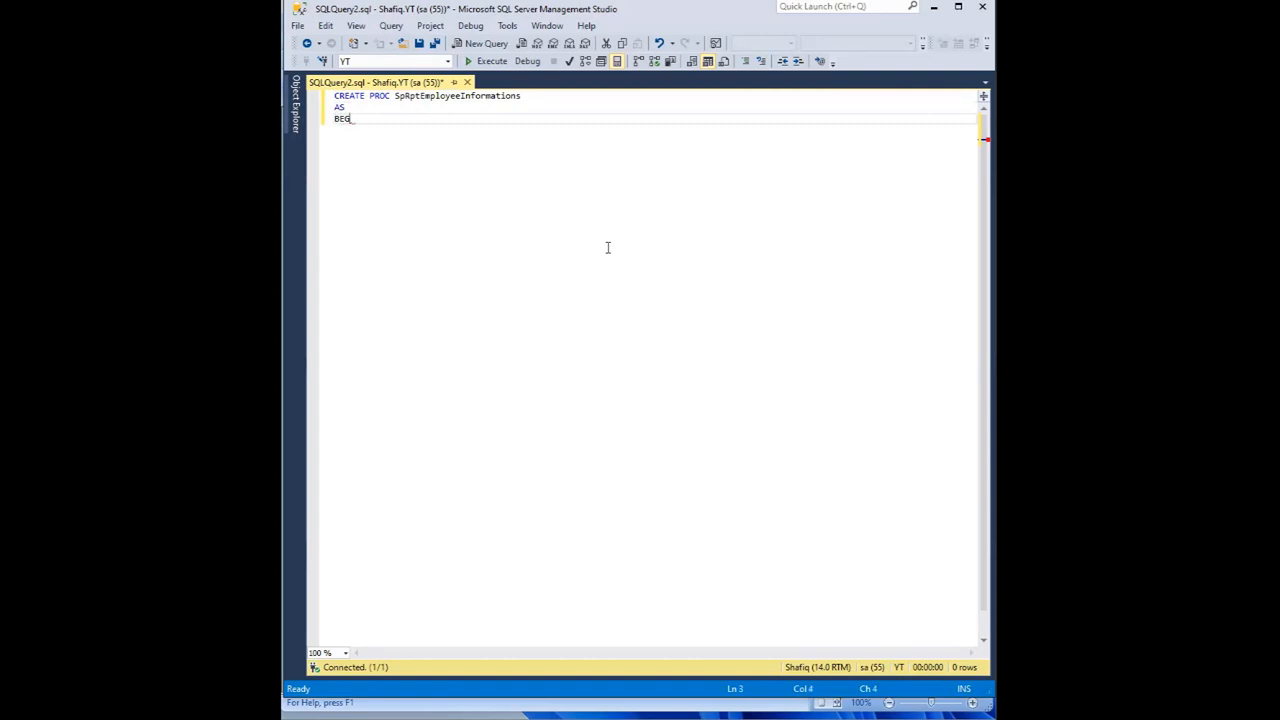
{"action": "key", "text": "Return"}
{"action": "key", "text": "Return"}
{"action": "type", "text": "END"}
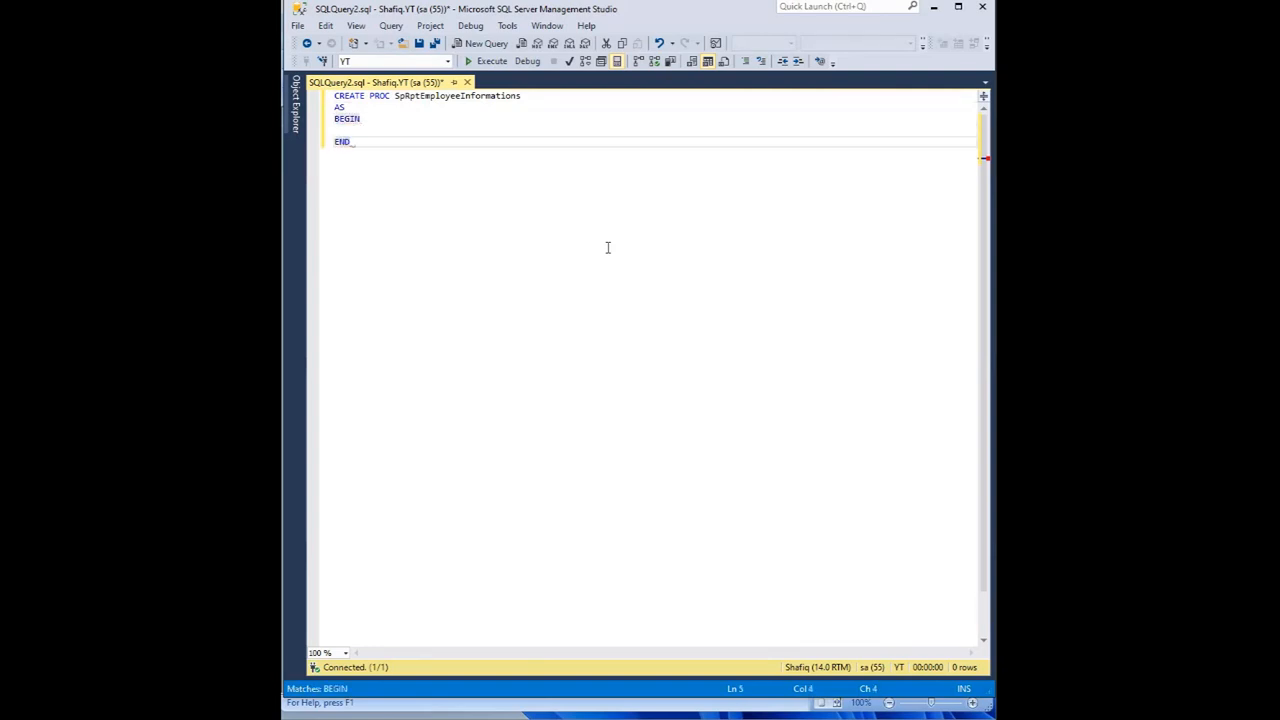
{"action": "key", "text": "Up"}
{"action": "type", "text": "SELE"}
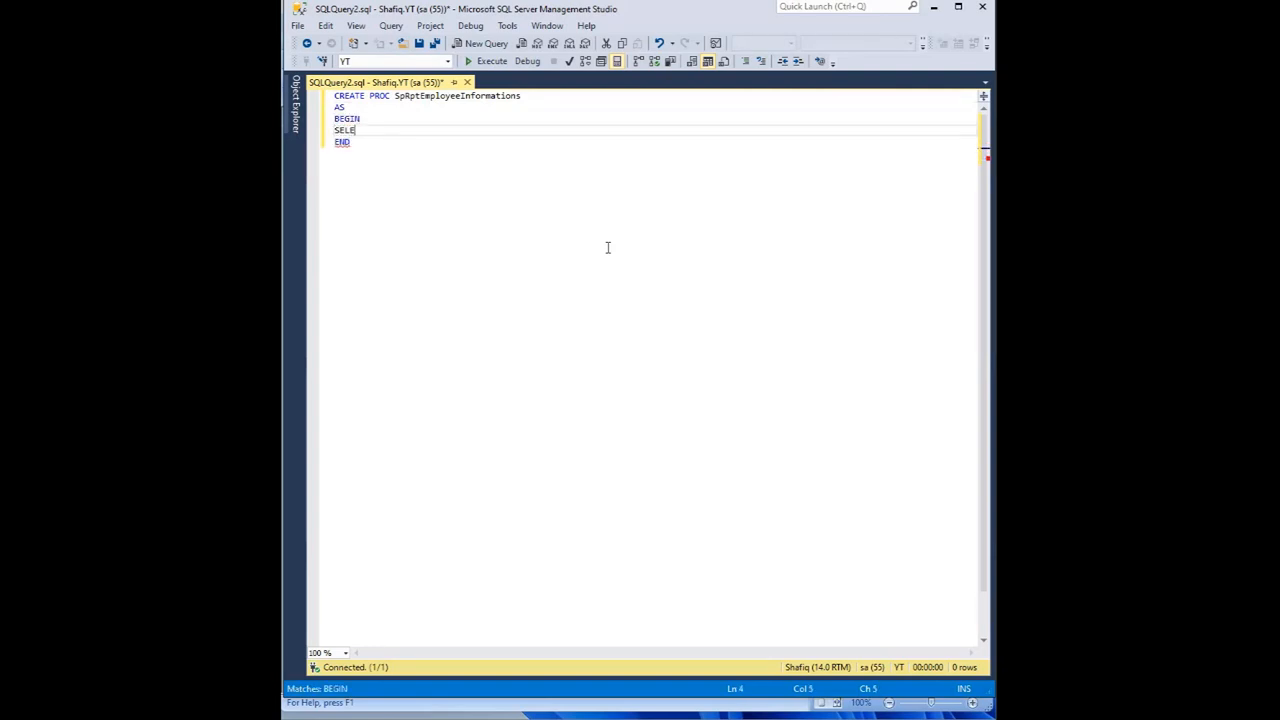
{"action": "type", "text": "CT * FROM tblemployee"}
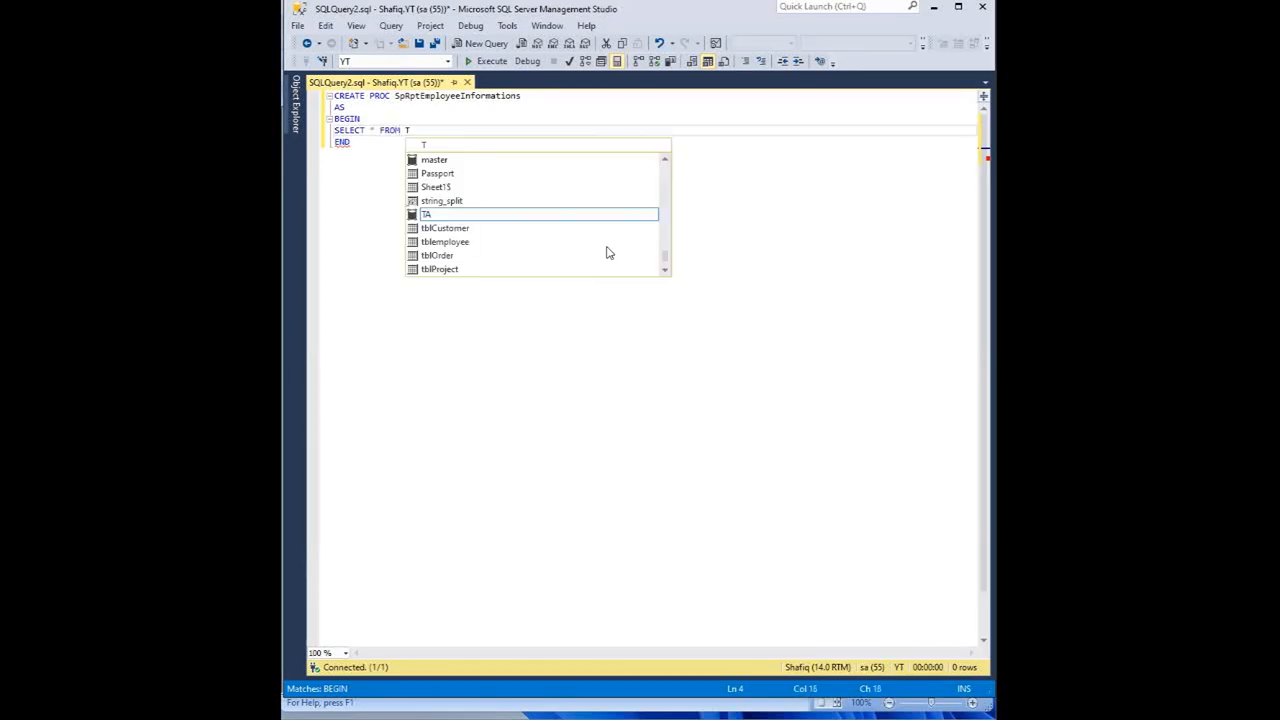
Change the query to SELECT top 1000 * FROM tblemployee and execute it to create the procedure
{"action": "key", "text": "ctrl+Left"}
{"action": "key", "text": "ctrl+Left"}
{"action": "key", "text": "ctrl+Left"}
{"action": "key", "text": "shift+Right"}
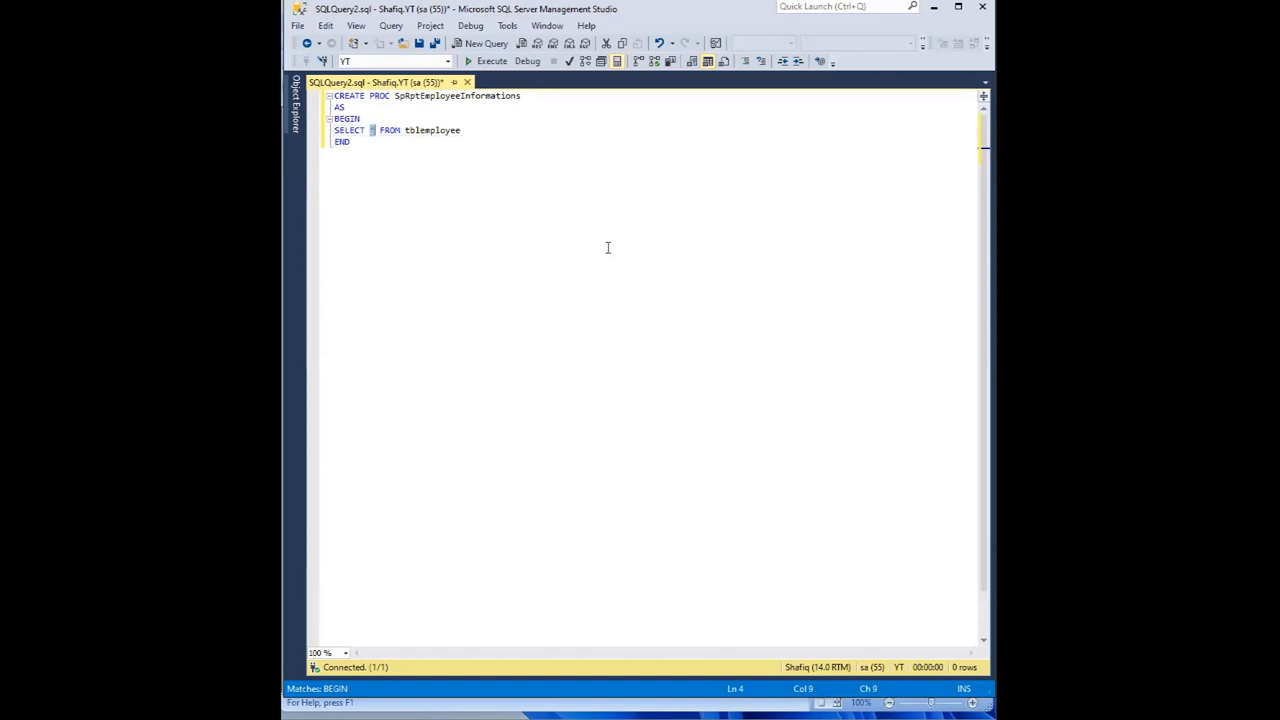
{"action": "key", "text": "Delete"}
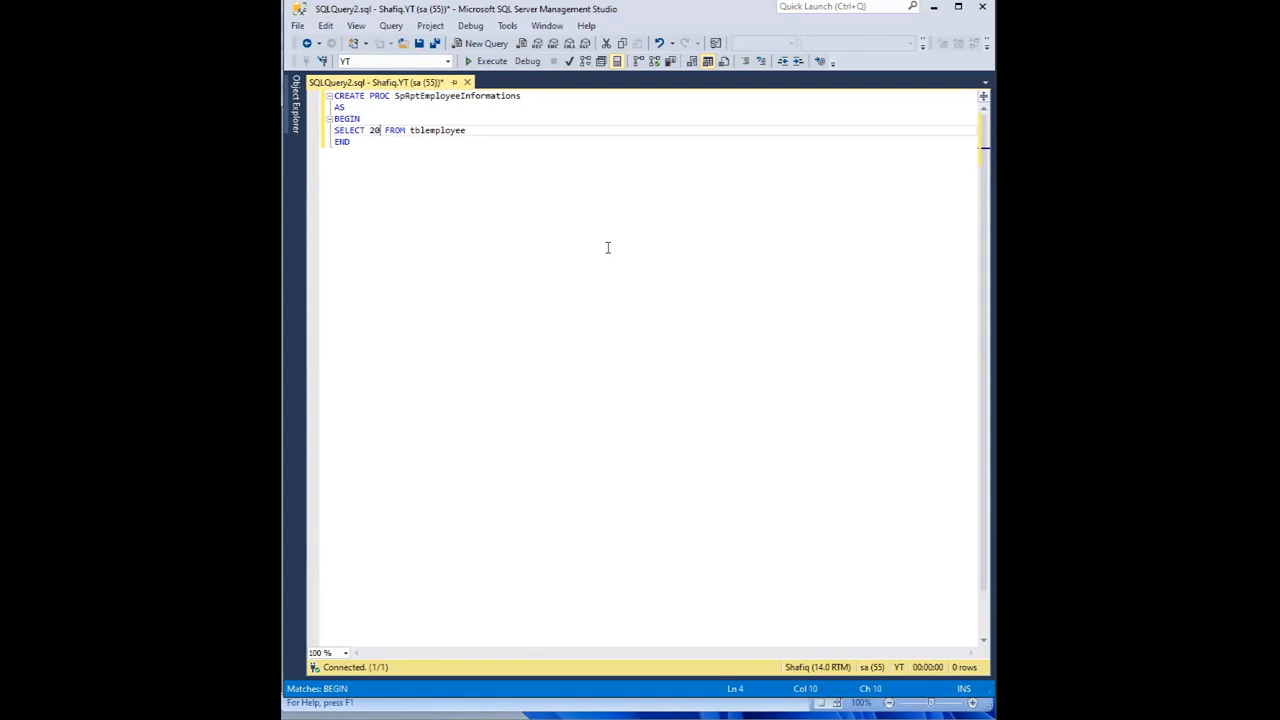
{"action": "type", "text": "30%"}
{"action": "key", "text": "BackSpace"}
{"action": "key", "text": "BackSpace"}
{"action": "key", "text": "BackSpace"}
{"action": "type", "text": "top 1000"}
{"action": "key", "text": "F5"}
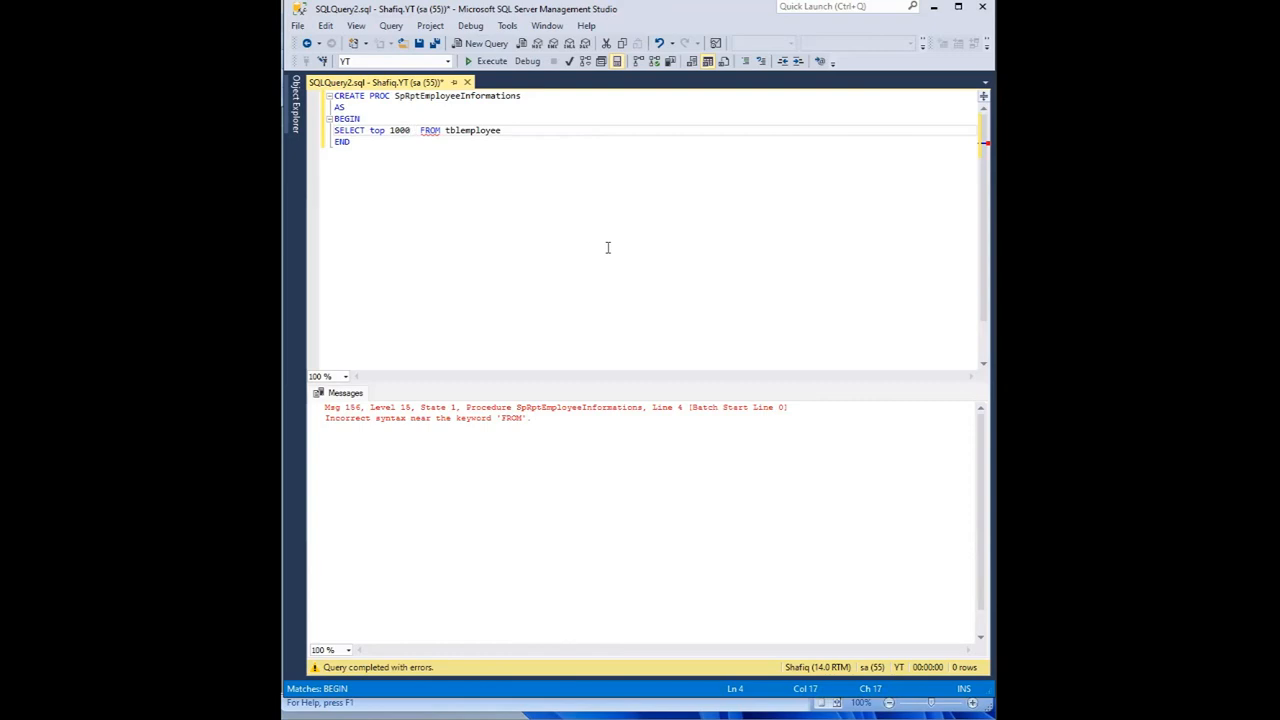
{"action": "type", "text": "*"}
{"action": "key", "text": "F5"}
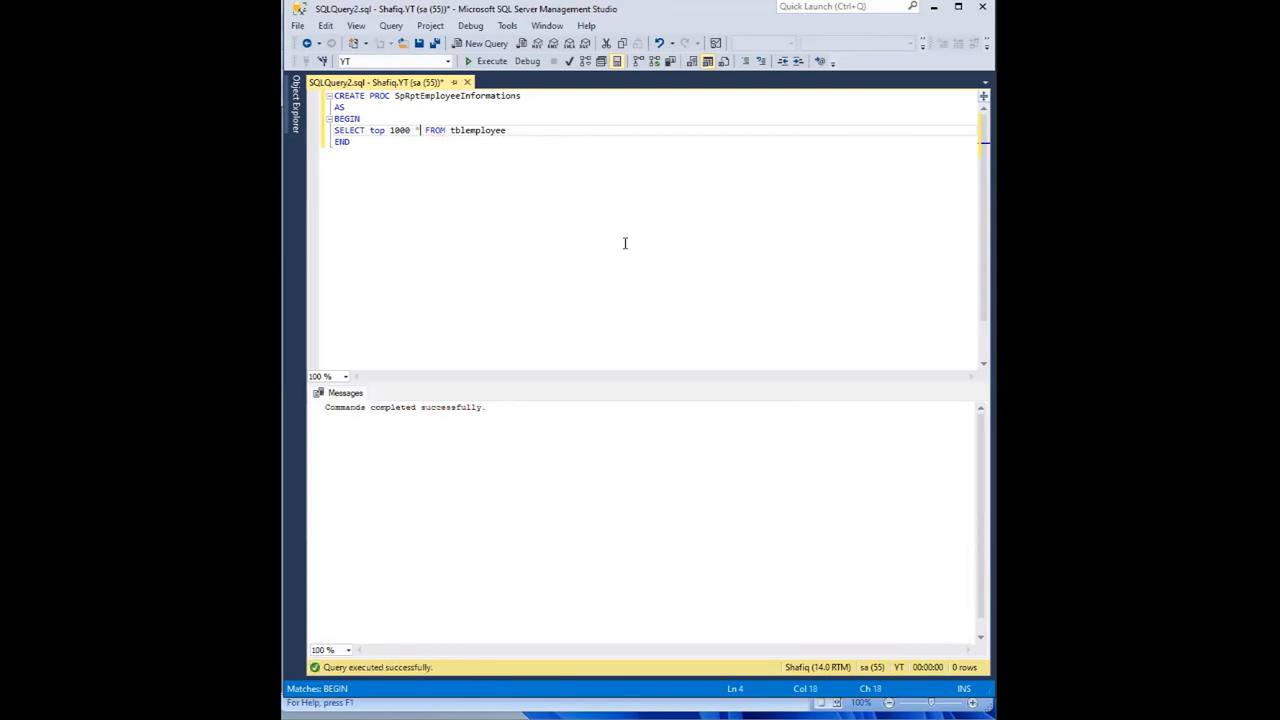
Switch to Crystal Reports and show the Field Explorer
{"action": "double_click", "coordinate": [468, 97]}
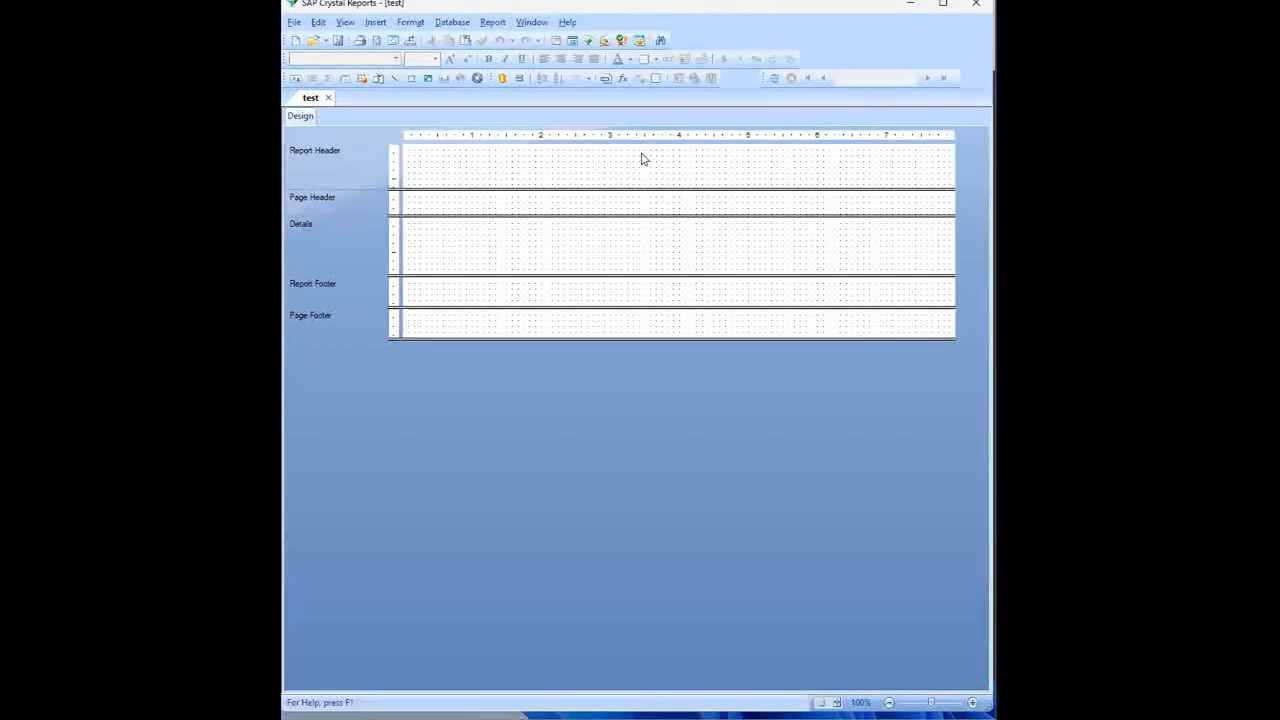
{"action": "left_click", "coordinate": [573, 42]}
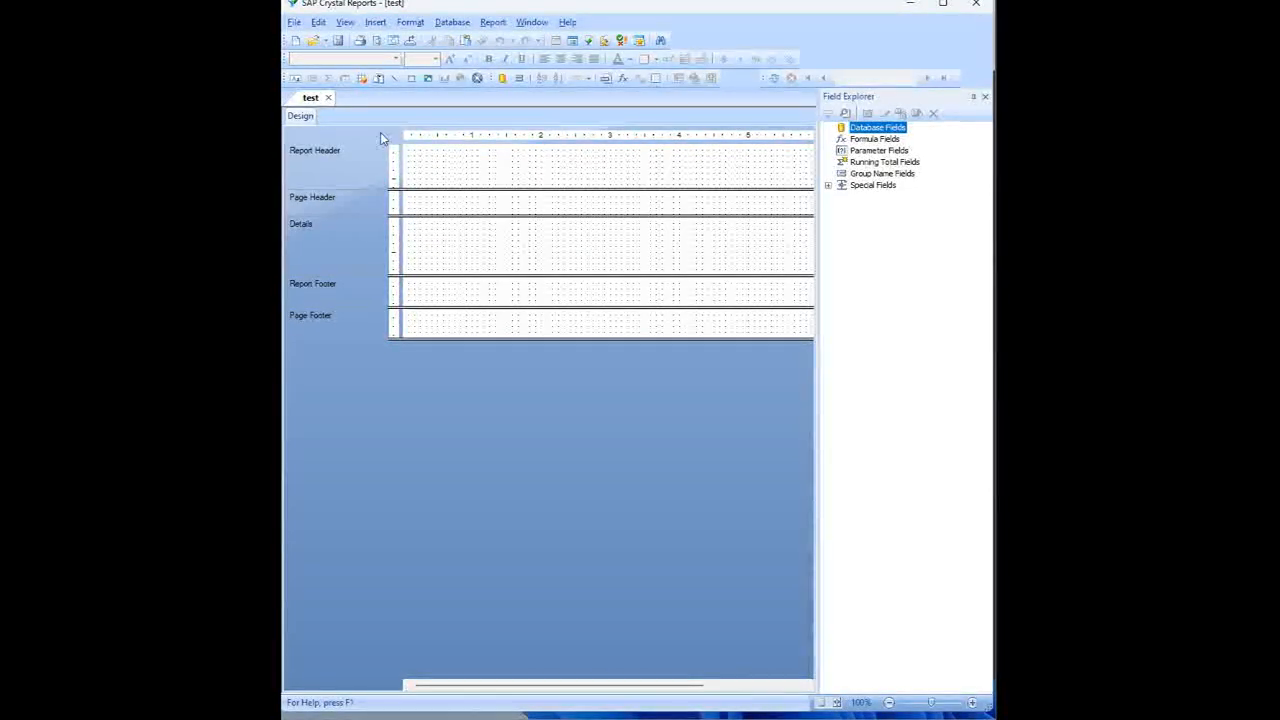
Open the Database Expert dialog
{"action": "left_click", "coordinate": [454, 24]}
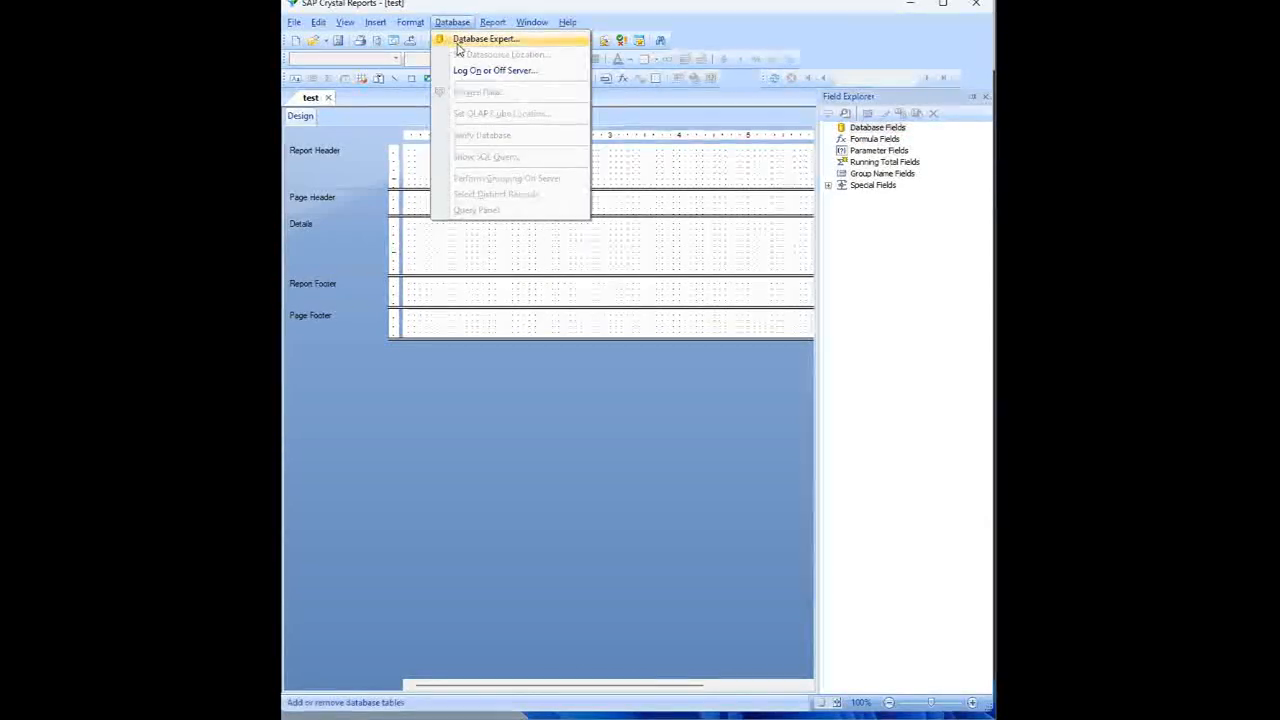
{"action": "left_click", "coordinate": [494, 40]}
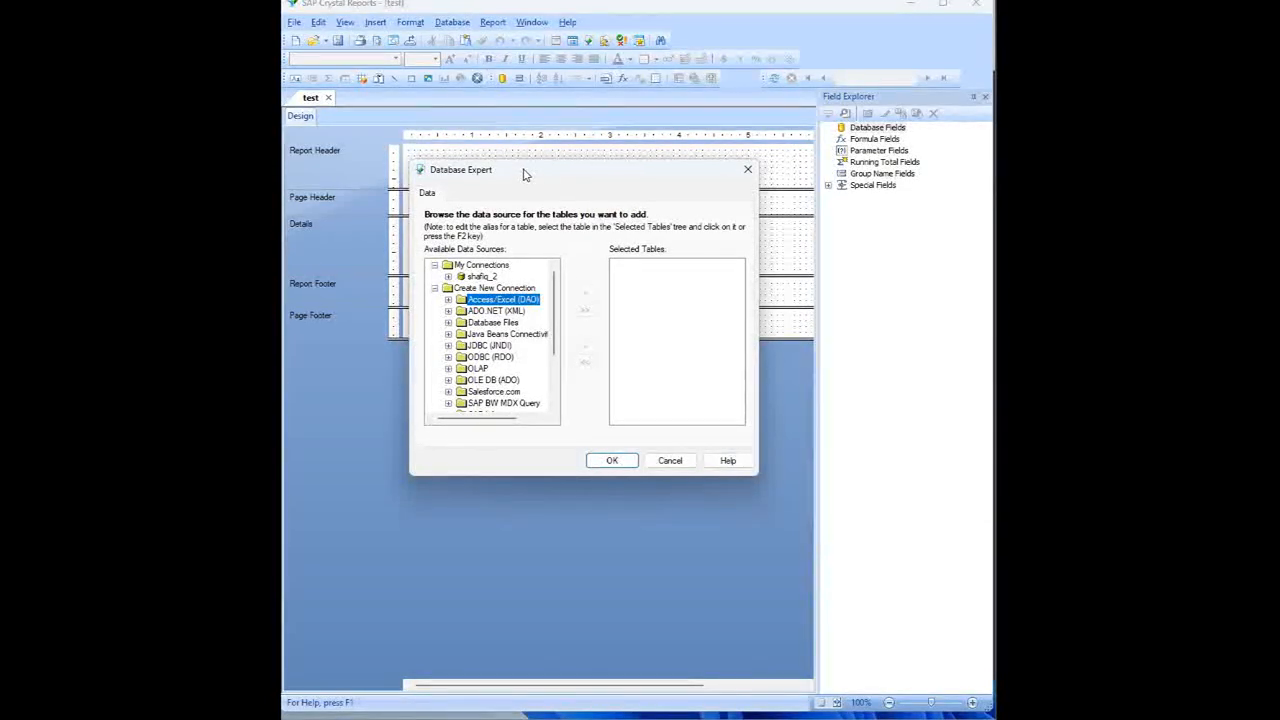
{"action": "left_click_drag", "start_coordinate": [523, 175], "coordinate": [519, 139]}
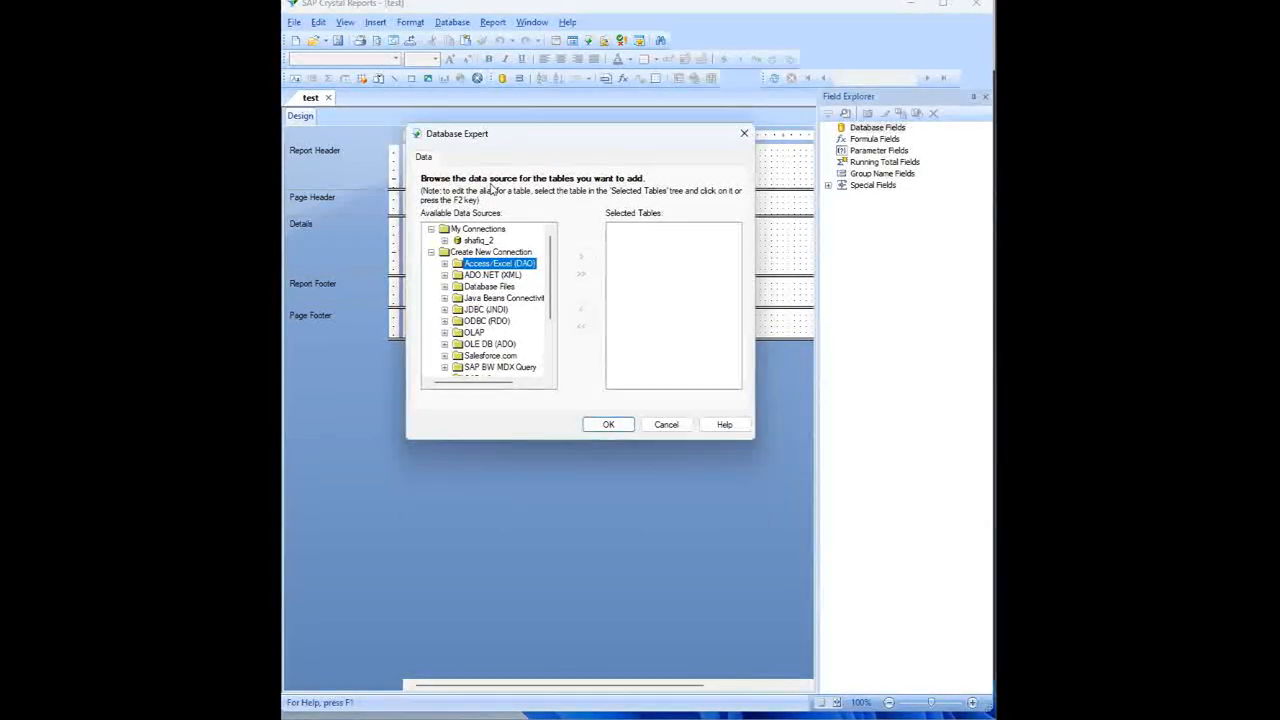
Create a new OLE DB (ADO) connection using the SQL Server Native Client 11.0 provider
{"action": "double_click", "coordinate": [458, 254]}
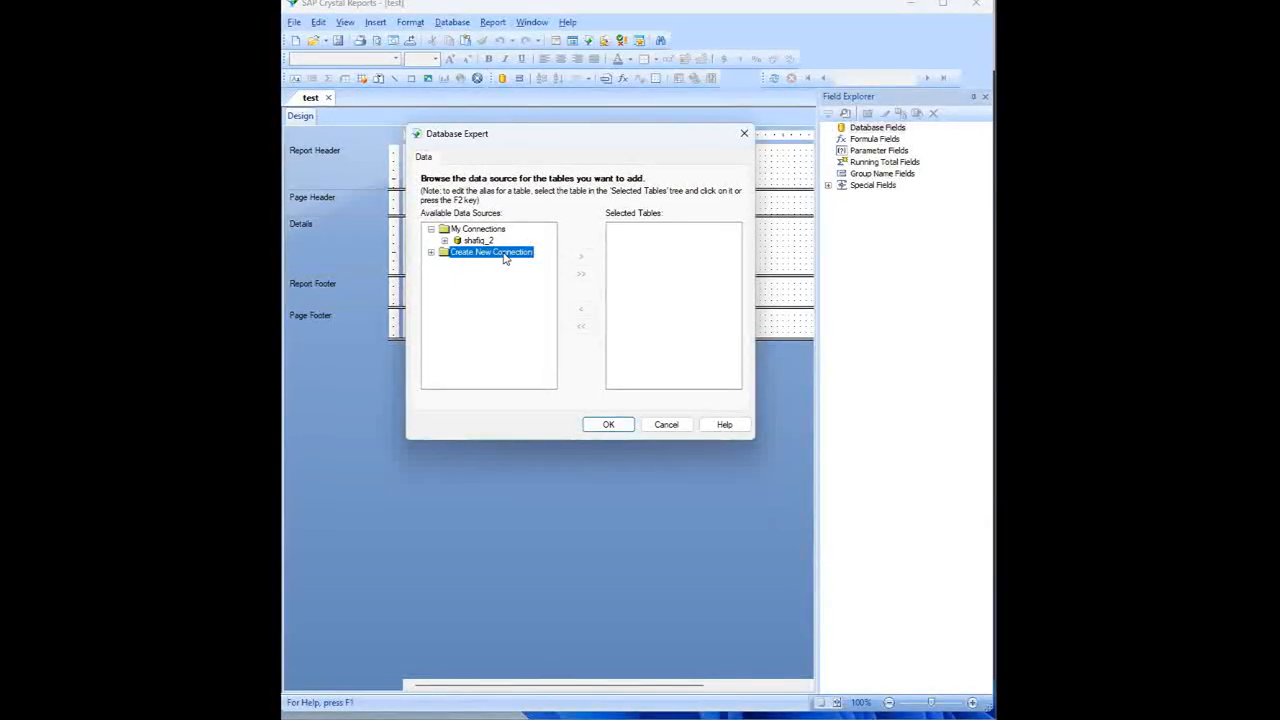
{"action": "left_click", "coordinate": [430, 253]}
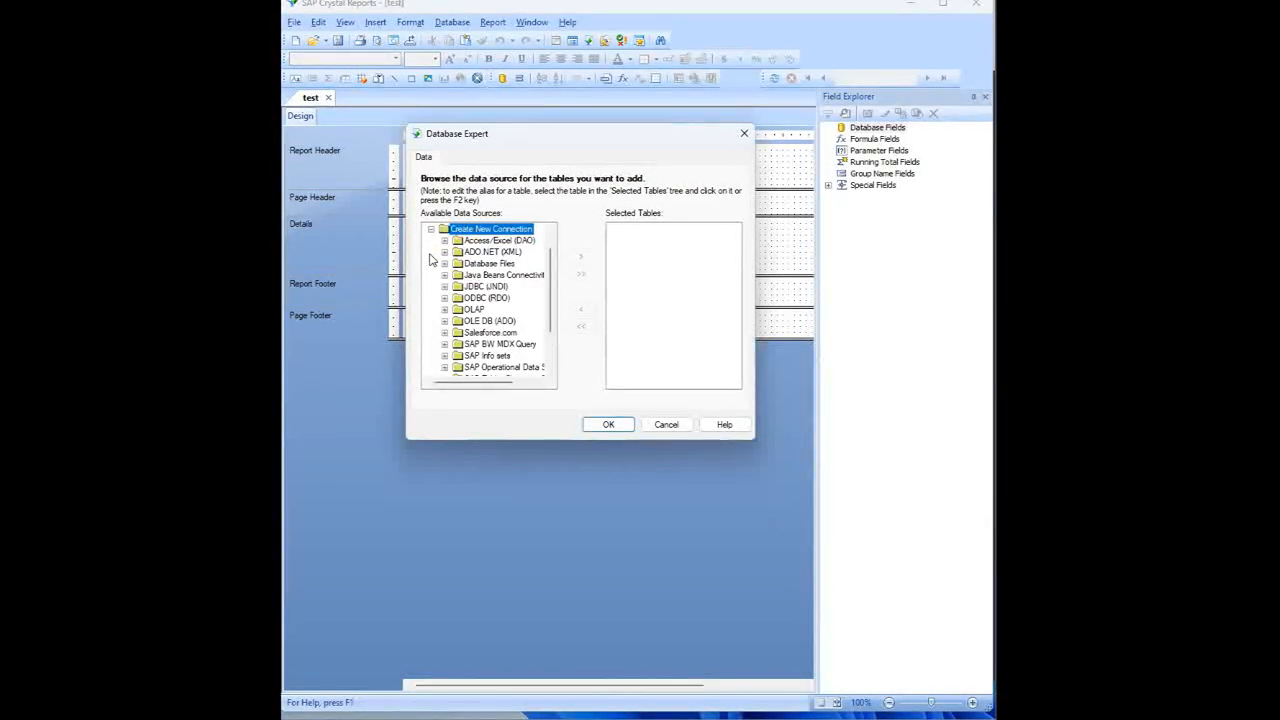
{"action": "scroll", "coordinate": [517, 337], "scroll_direction": "down", "scroll_amount": 1}
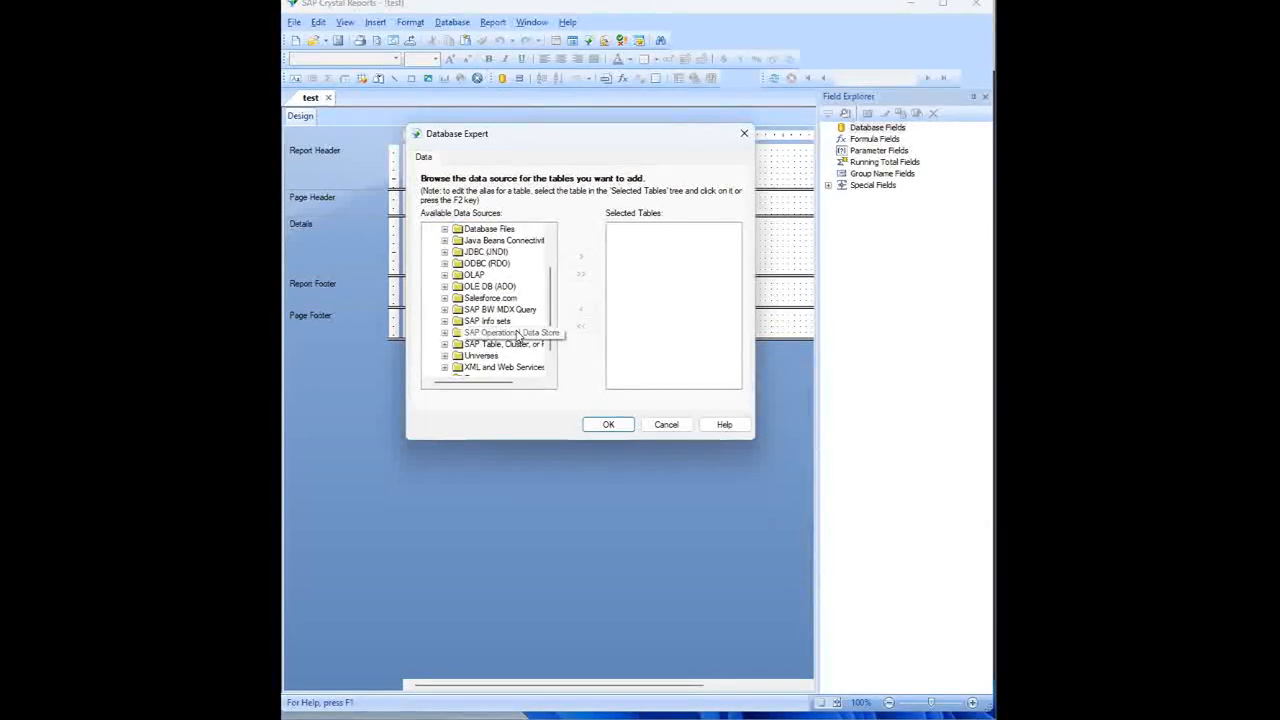
{"action": "double_click", "coordinate": [493, 289]}
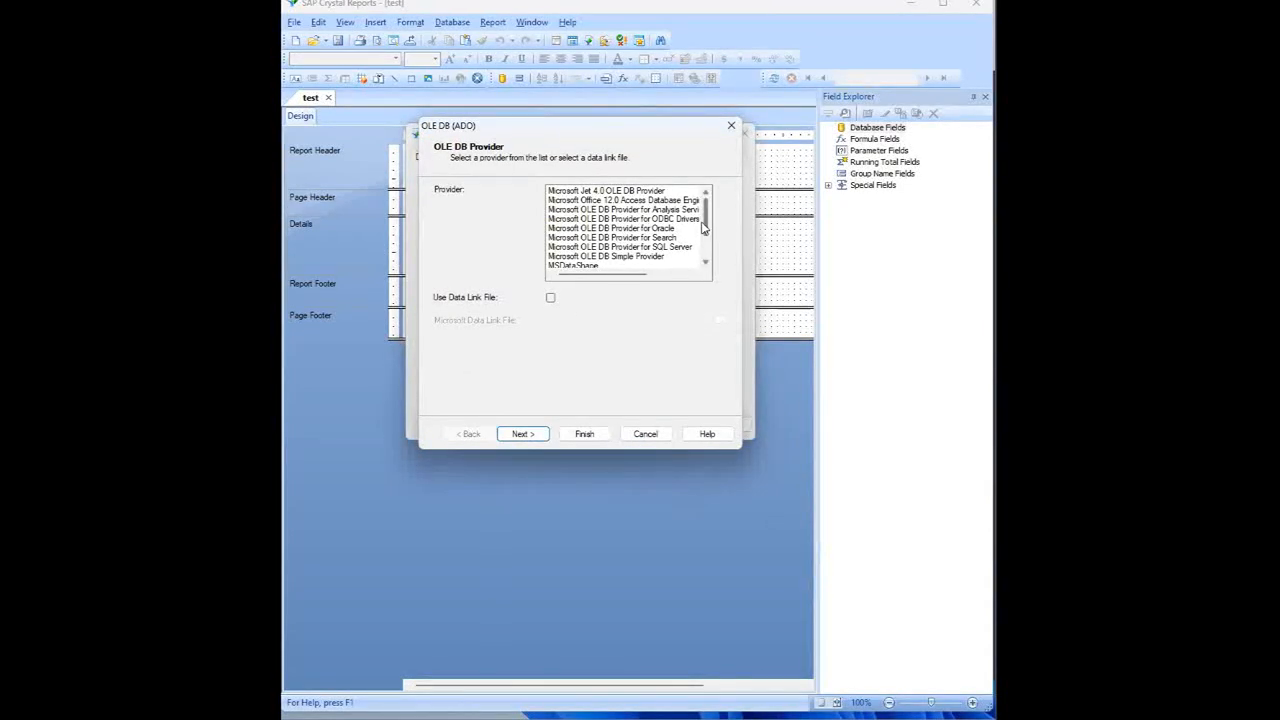
{"action": "scroll", "coordinate": [704, 232], "scroll_direction": "down", "scroll_amount": 2}
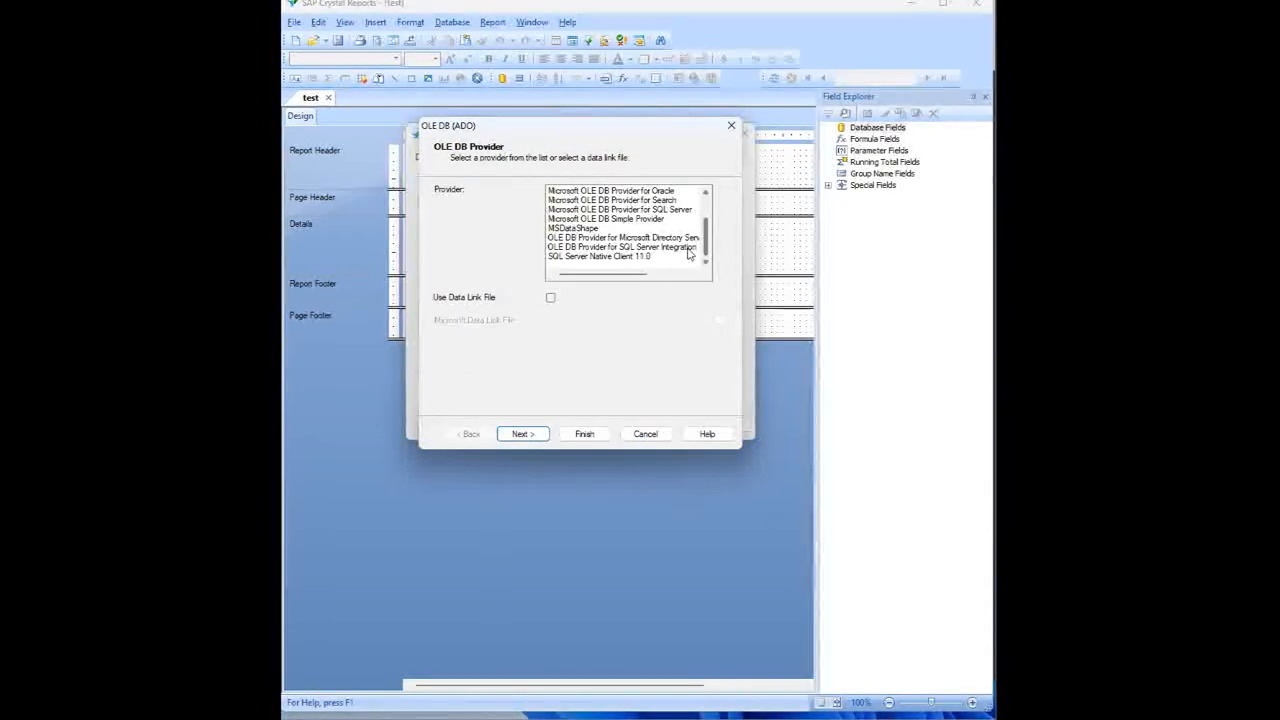
{"action": "double_click", "coordinate": [612, 257]}
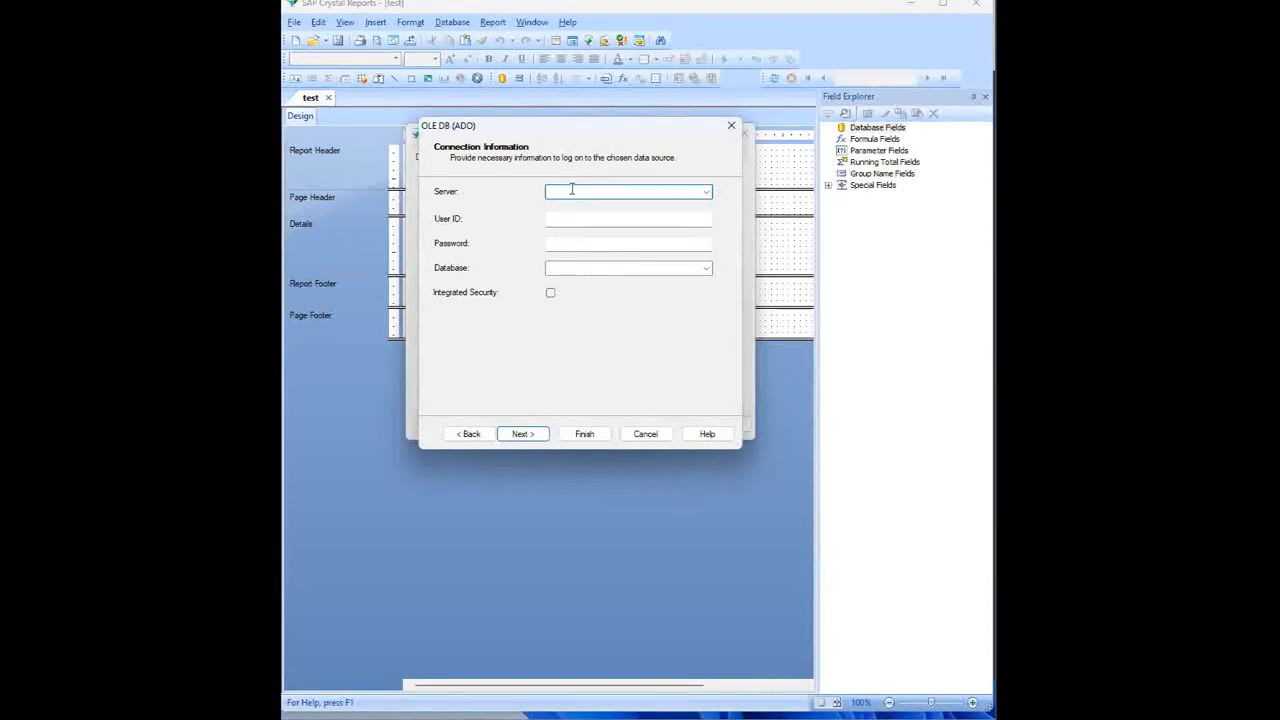
Enter the server name, user ID sa and the account password for the connection
{"action": "type", "text": "Shafiq"}
{"action": "key", "text": "Tab"}
{"action": "type", "text": "sa"}
{"action": "key", "text": "Tab"}
{"action": "key", "text": "Tab"}
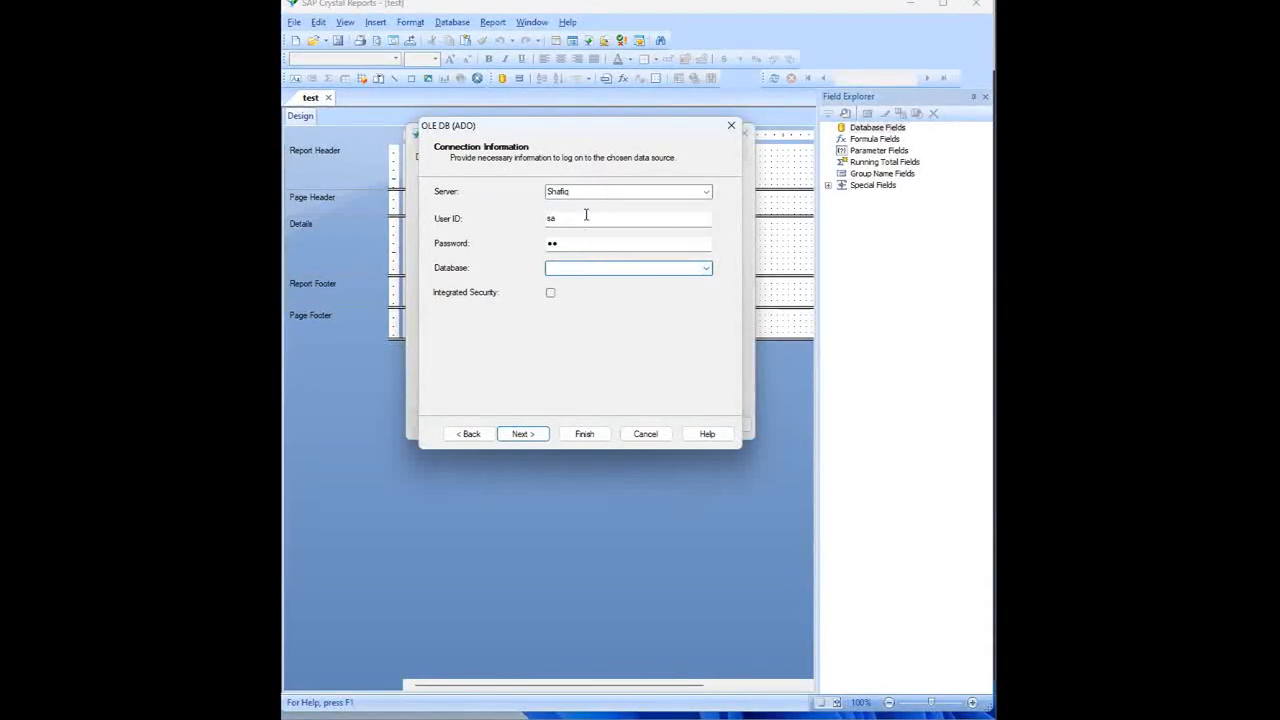
Choose the YT database and finish the connection setup
{"action": "left_click", "coordinate": [706, 269]}
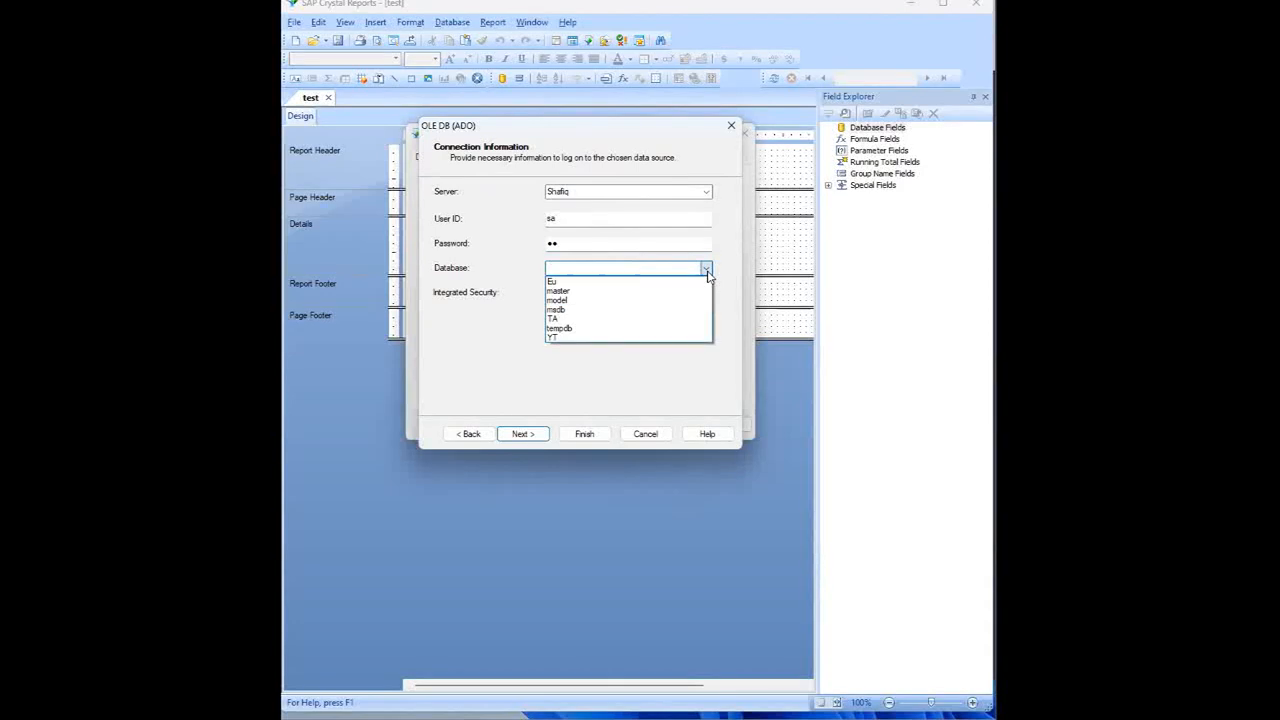
{"action": "left_click", "coordinate": [601, 338]}
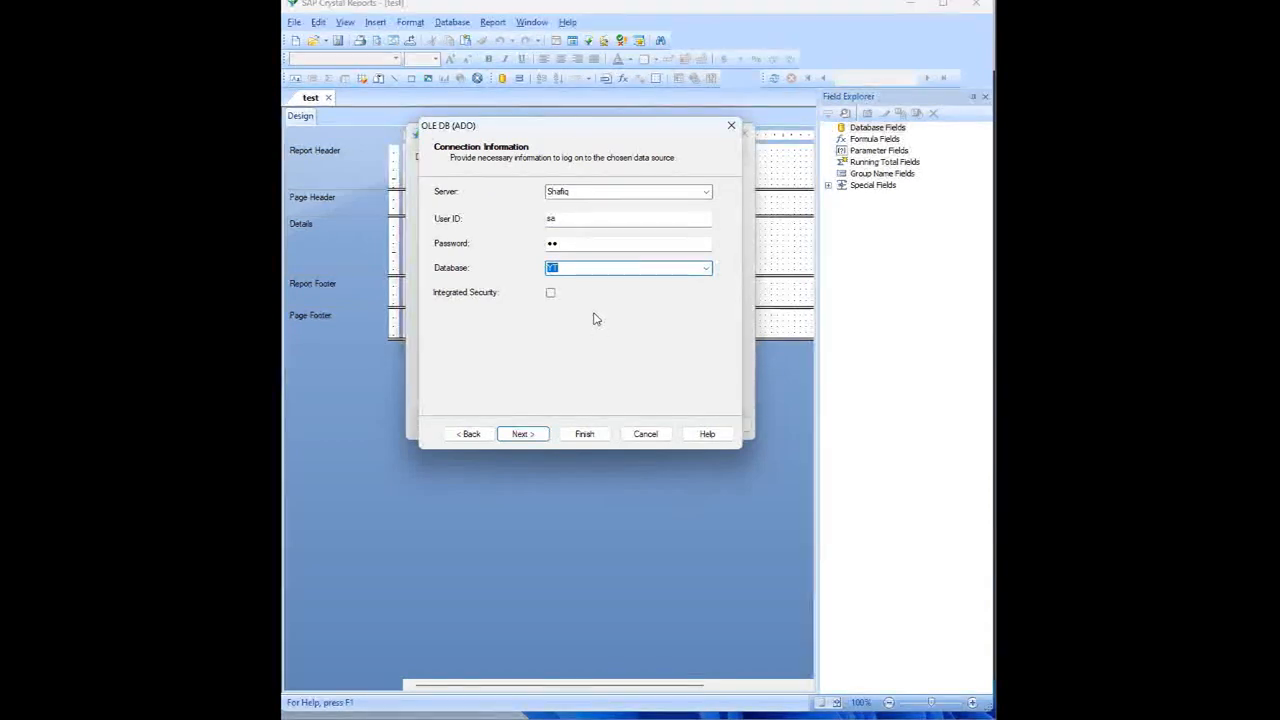
{"action": "left_click", "coordinate": [522, 436]}
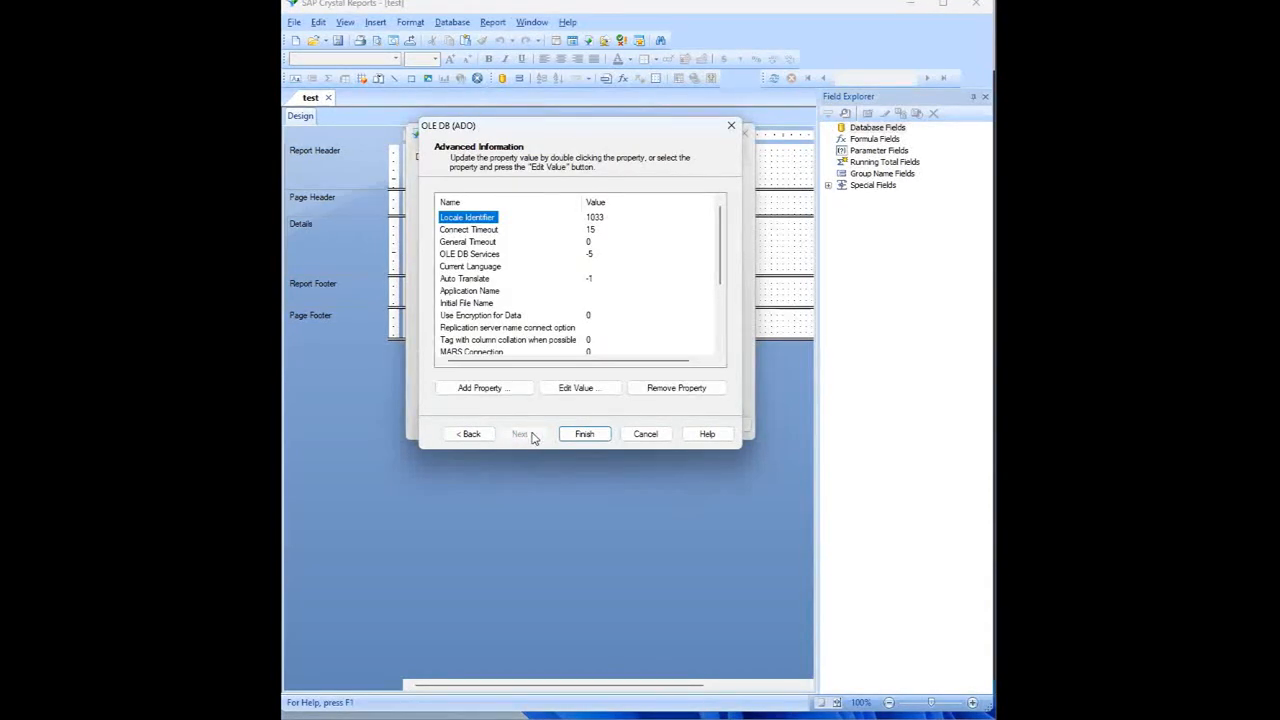
{"action": "left_click", "coordinate": [584, 434]}
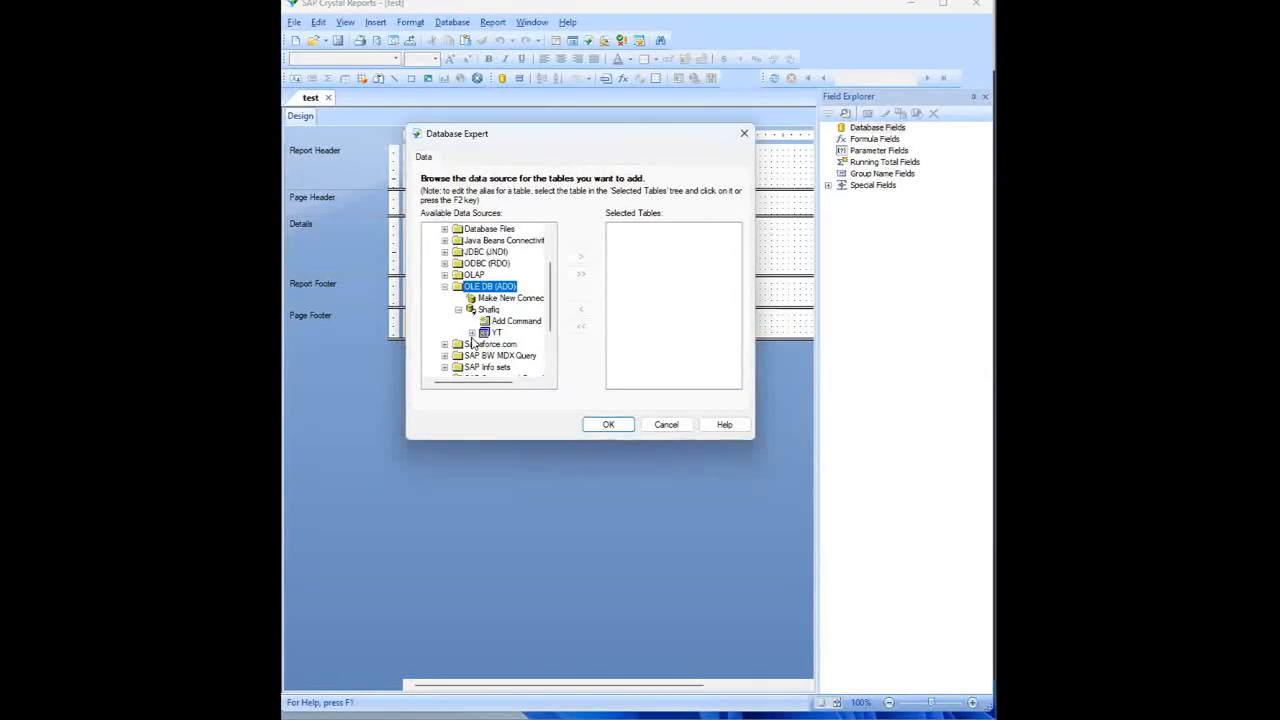
Expand the YT database's dbo stored procedures to locate SpRptEmployeeInformations
{"action": "left_click", "coordinate": [472, 335]}
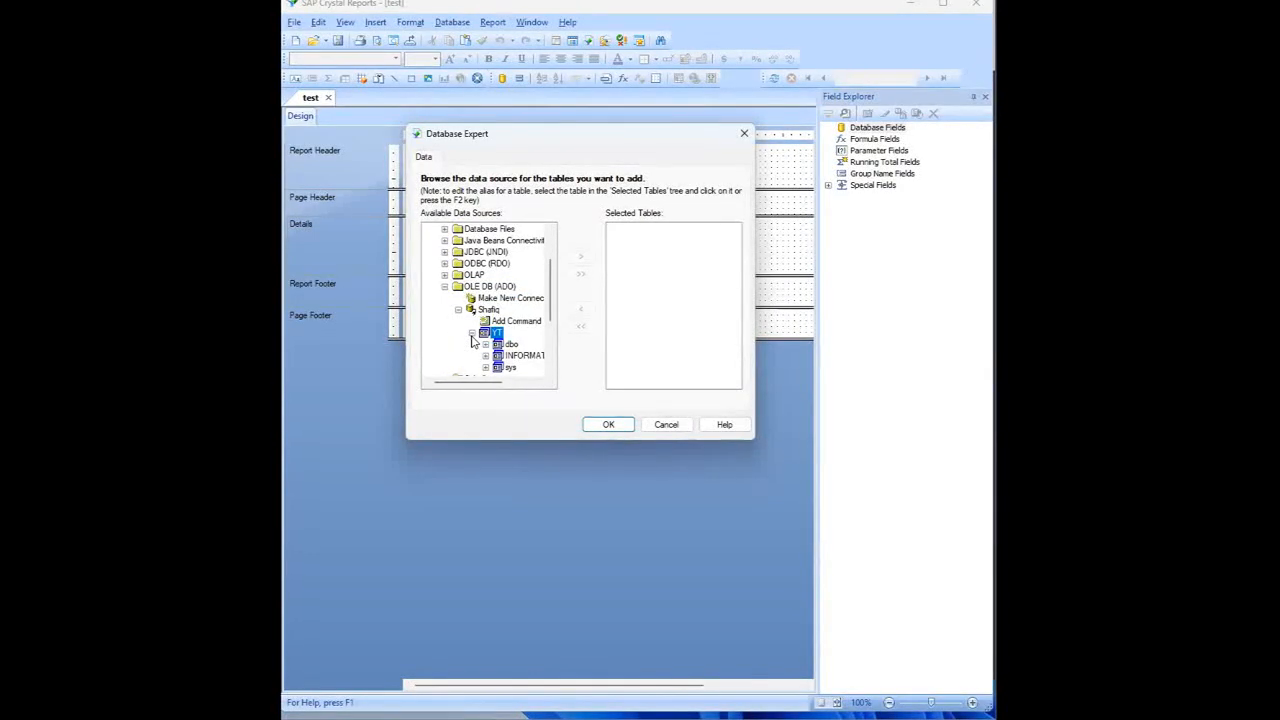
{"action": "scroll", "coordinate": [481, 336], "scroll_direction": "down", "scroll_amount": 2}
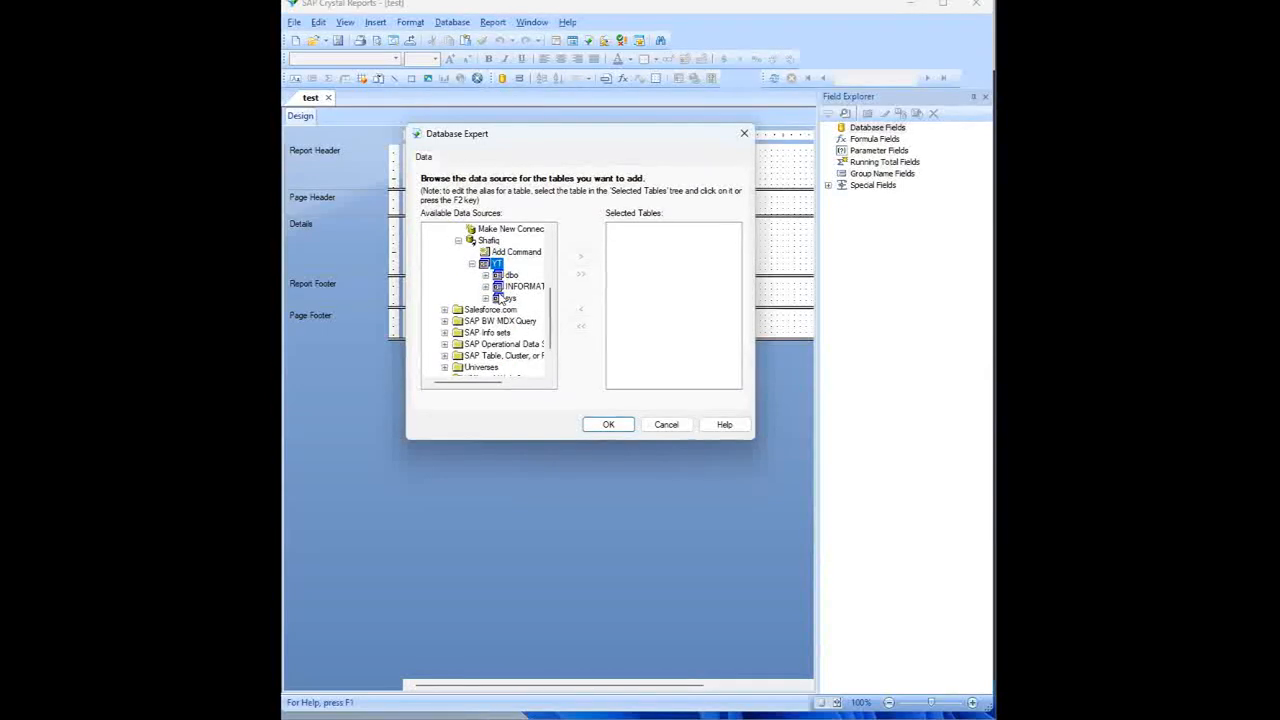
{"action": "left_click", "coordinate": [485, 275]}
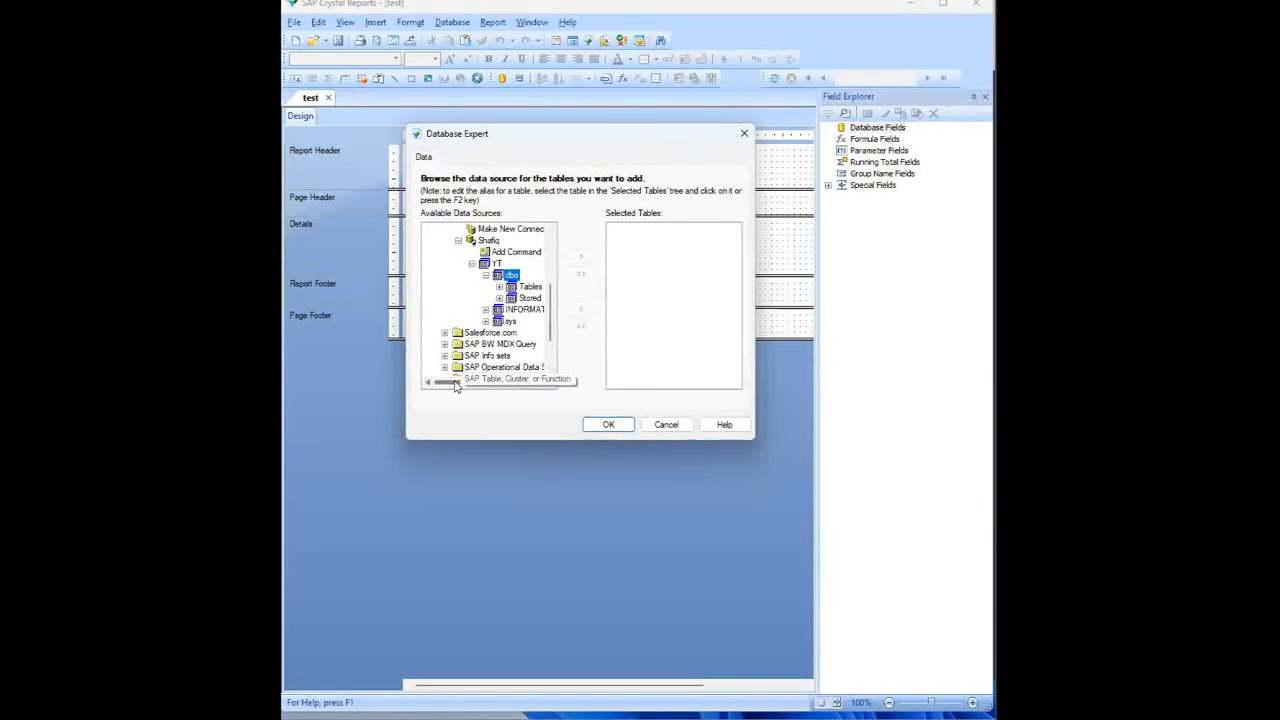
{"action": "left_click_drag", "start_coordinate": [455, 385], "coordinate": [494, 384]}
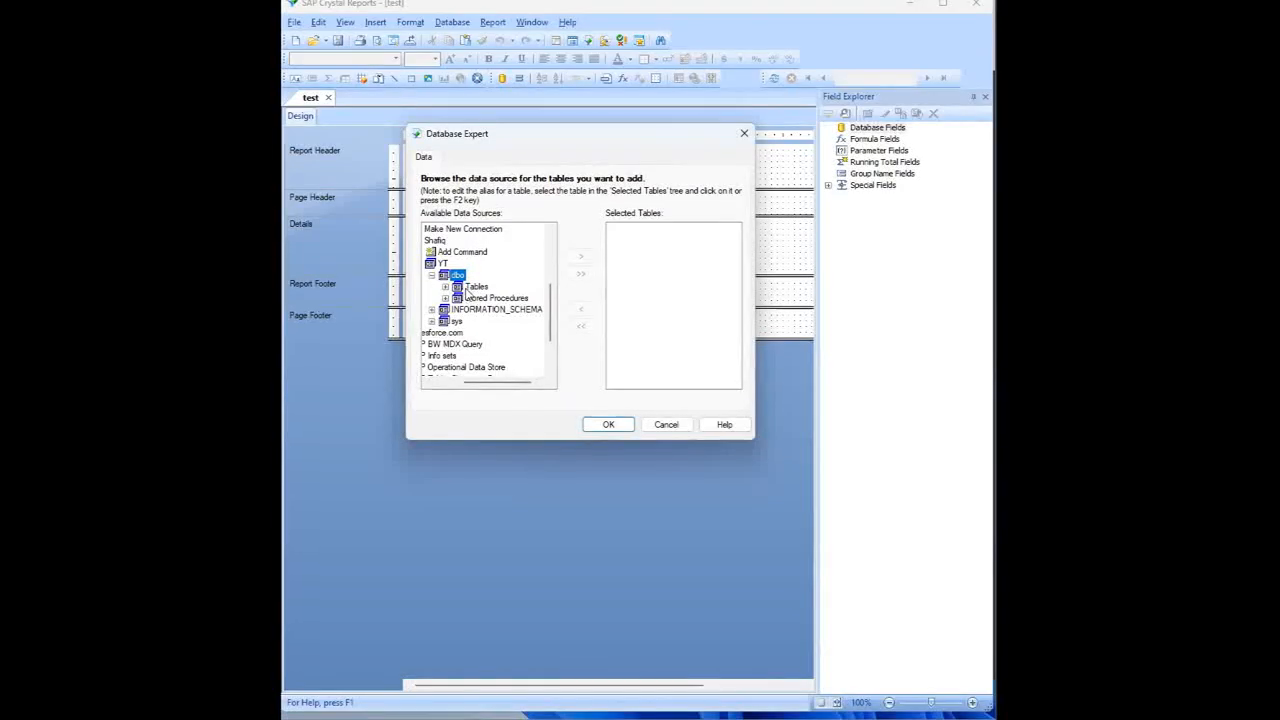
{"action": "left_click", "coordinate": [519, 299]}
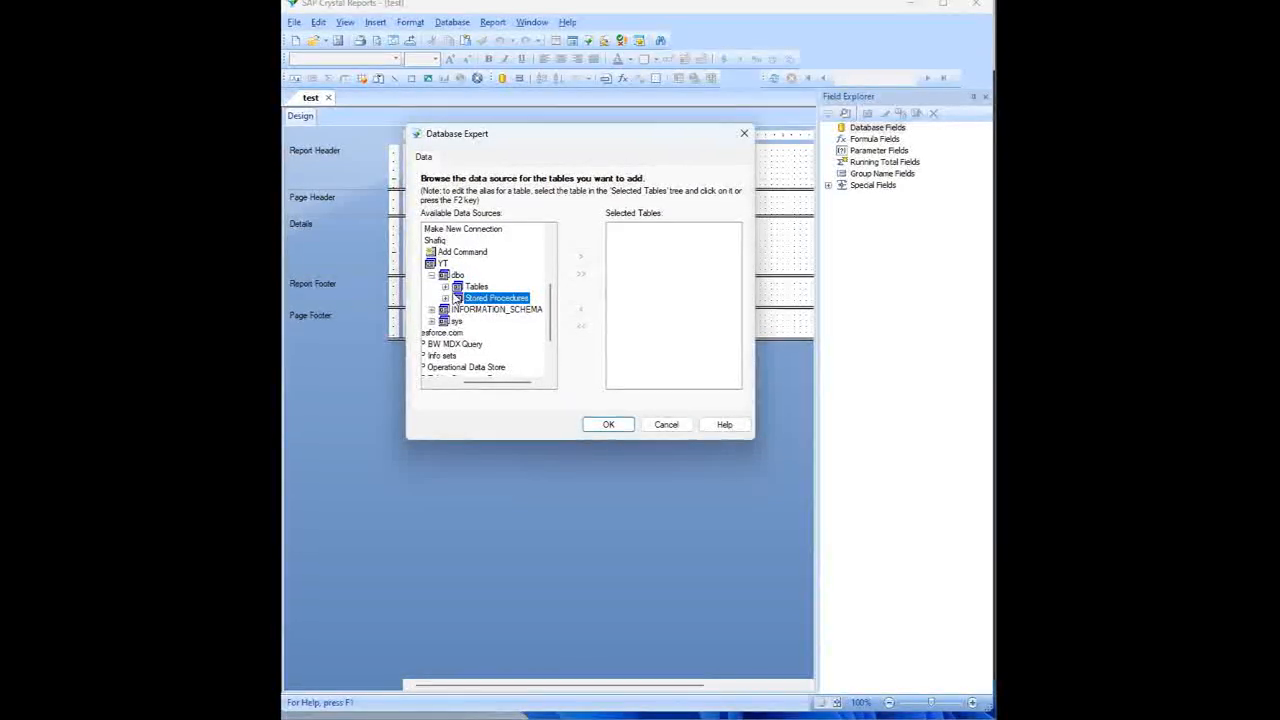
{"action": "left_click", "coordinate": [446, 299]}
{"action": "left_click", "coordinate": [512, 309]}
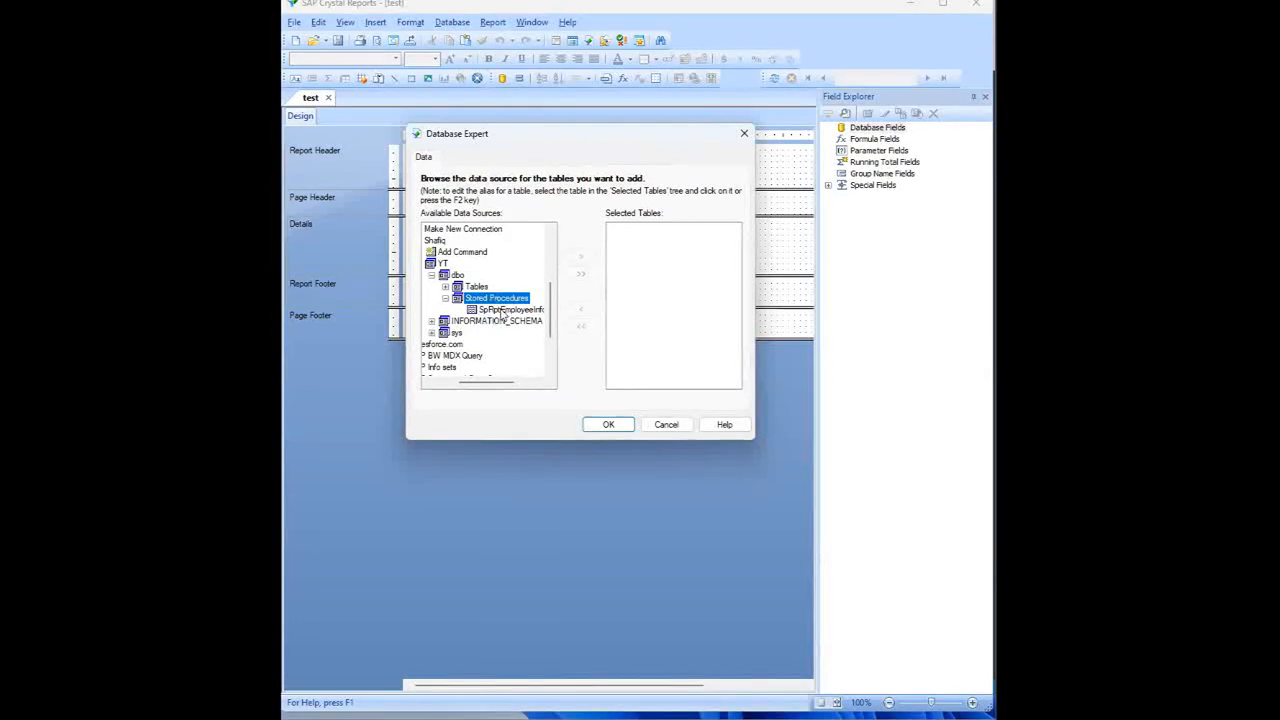
{"action": "left_click_drag", "start_coordinate": [462, 385], "coordinate": [489, 385]}
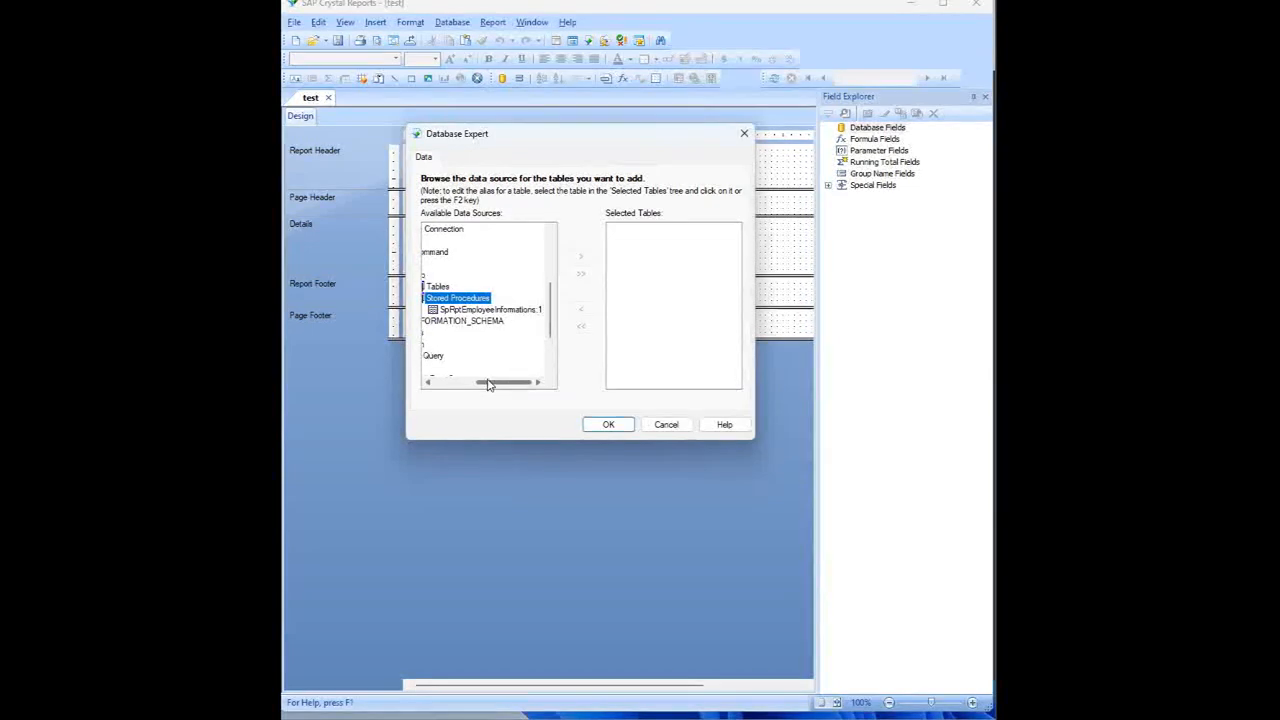
Add the SpRptEmployeeInformations stored procedure to the selected tables and confirm the Database Expert
{"action": "left_click", "coordinate": [505, 310]}
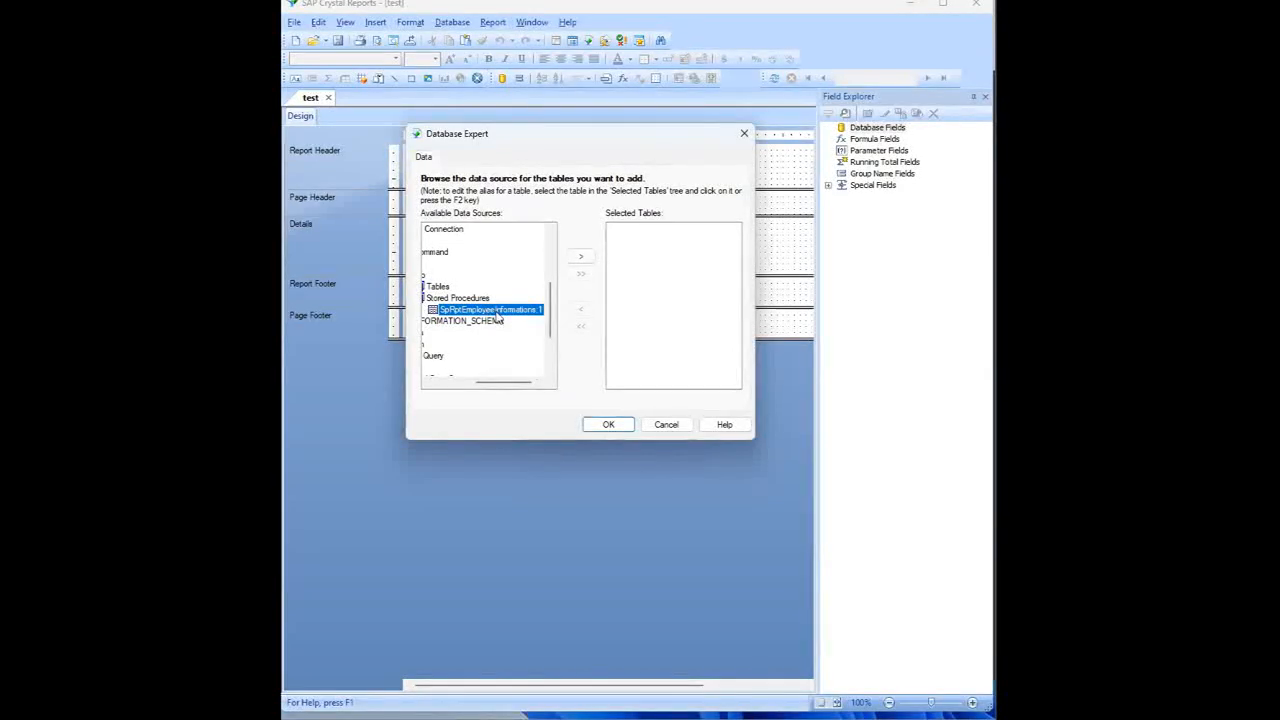
{"action": "left_click", "coordinate": [581, 259]}
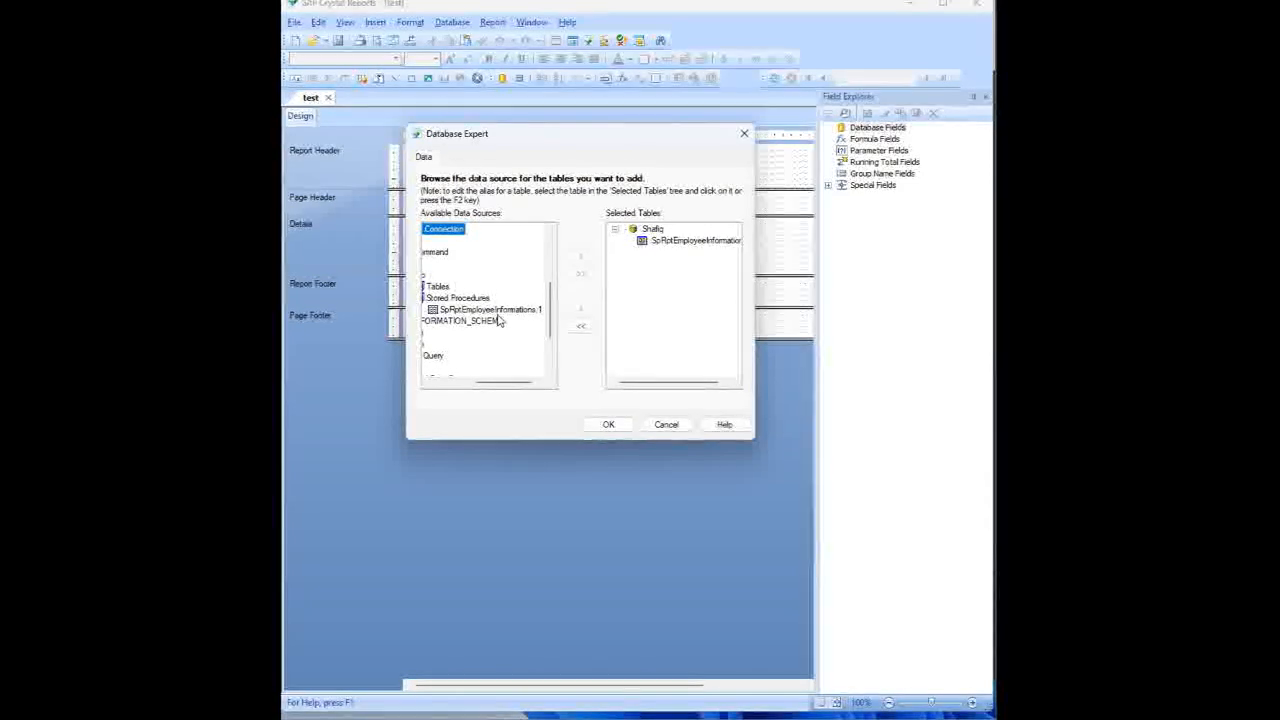
{"action": "left_click", "coordinate": [652, 230]}
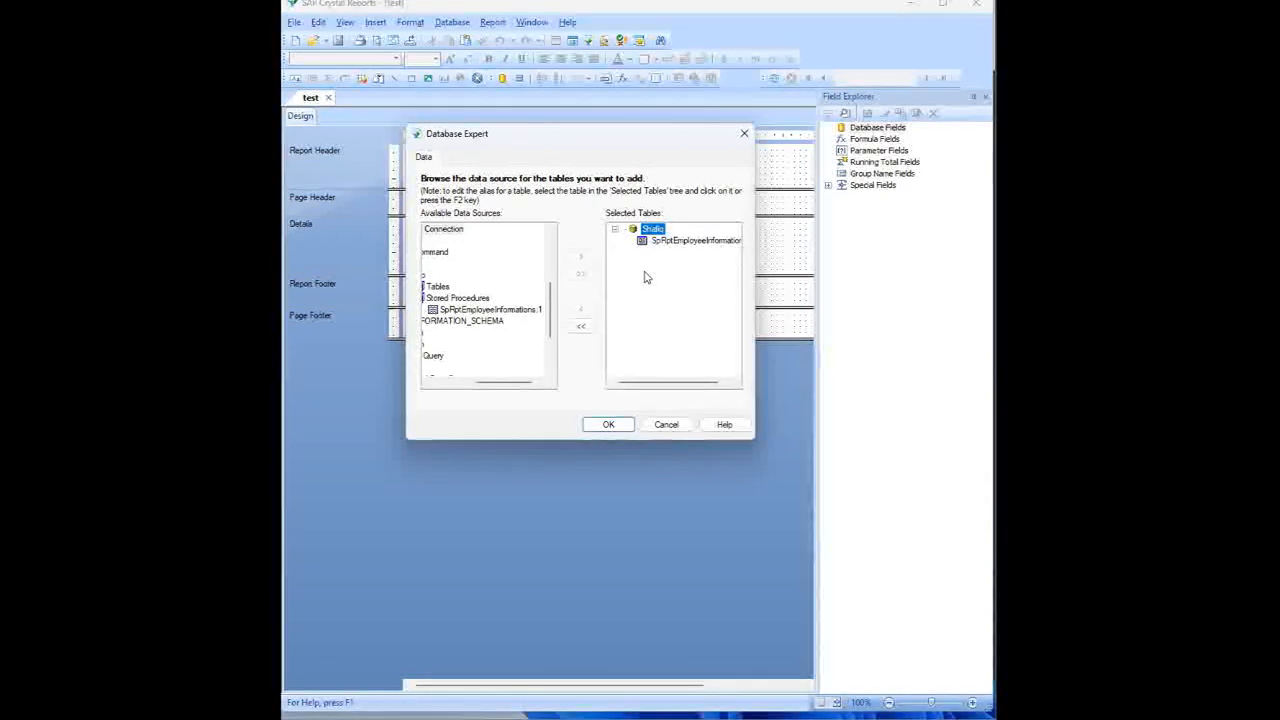
{"action": "left_click", "coordinate": [609, 424]}
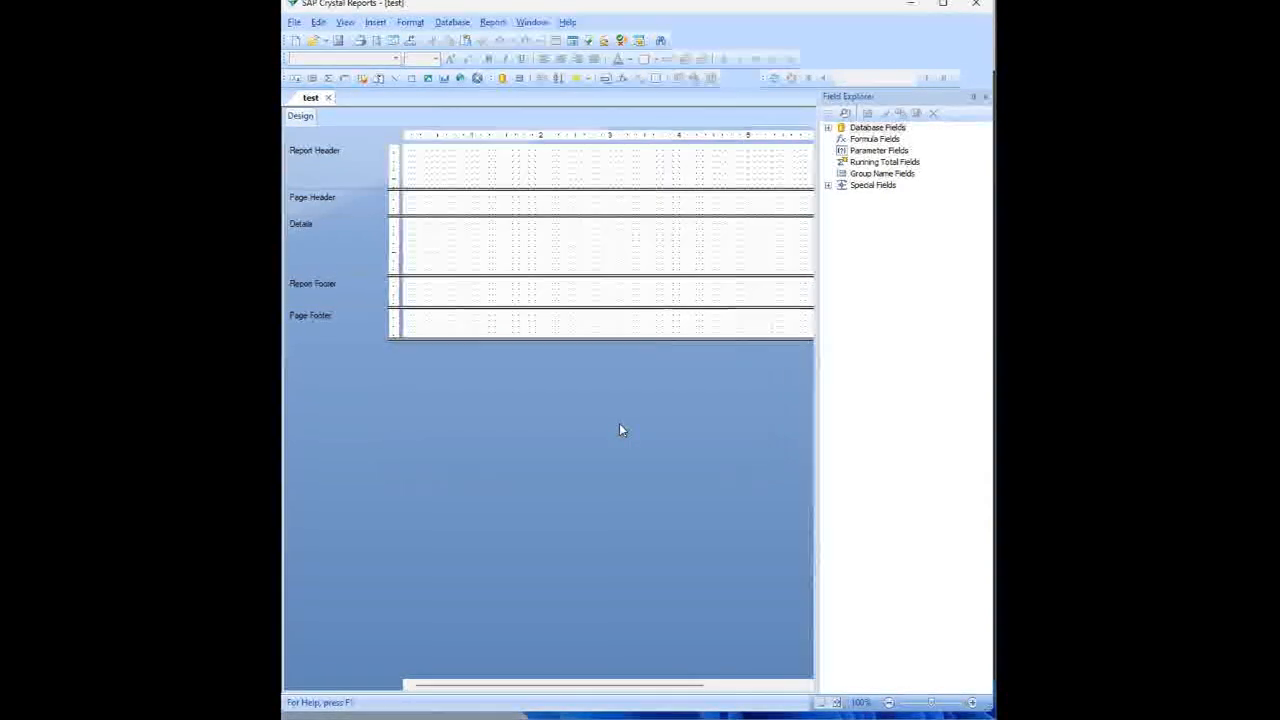
Expand the stored procedure under Database Fields to view its fields, then auto-hide the Field Explorer
{"action": "left_click", "coordinate": [828, 129]}
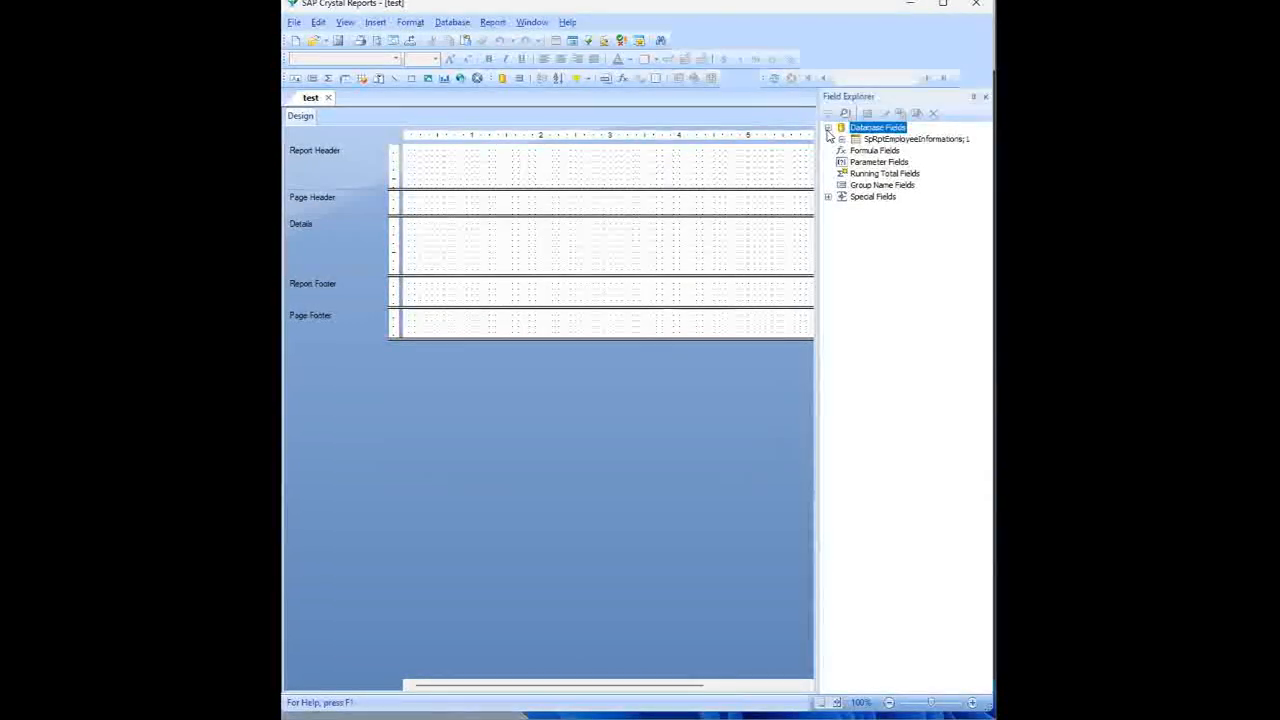
{"action": "left_click", "coordinate": [882, 140]}
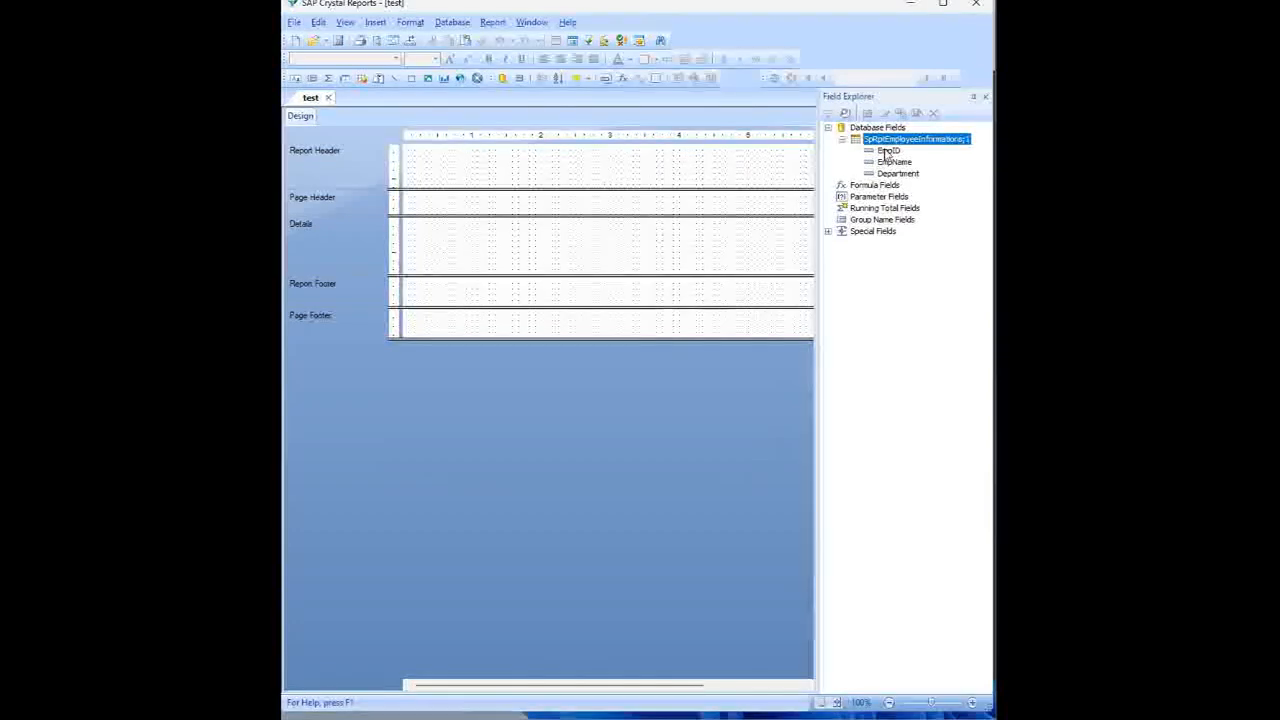
{"action": "left_click", "coordinate": [888, 151]}
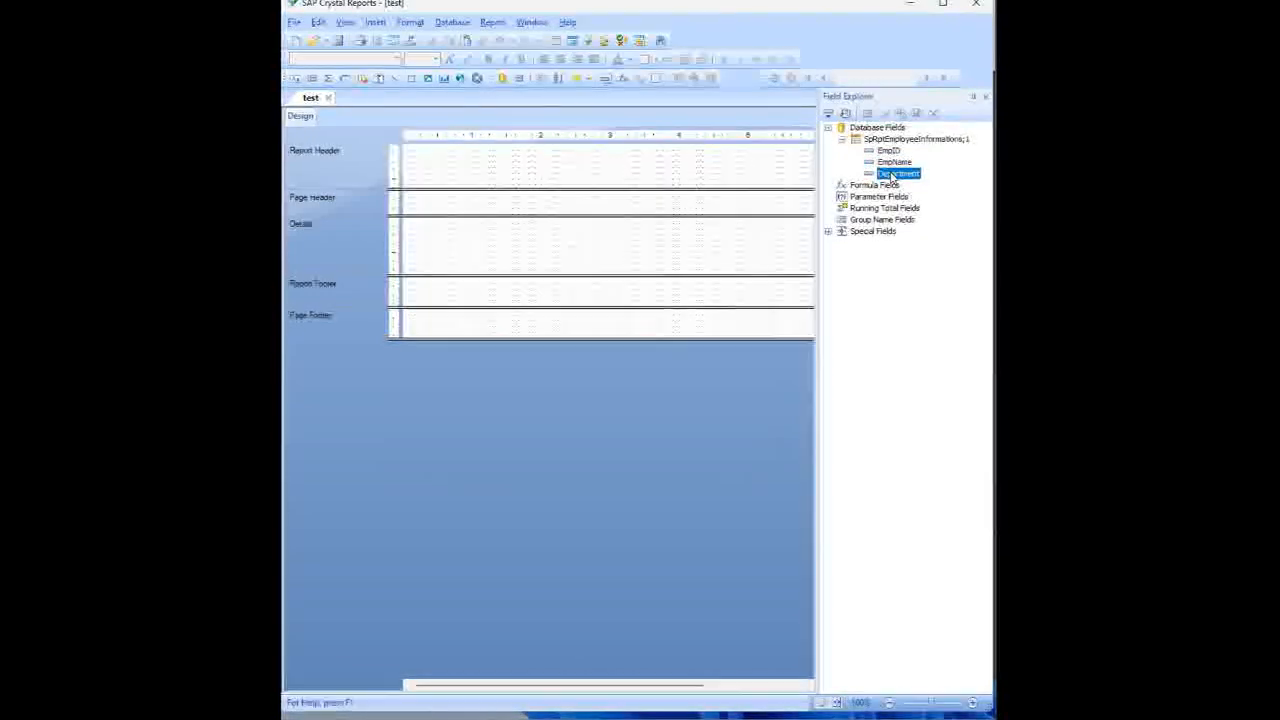
{"action": "left_click", "coordinate": [591, 239]}
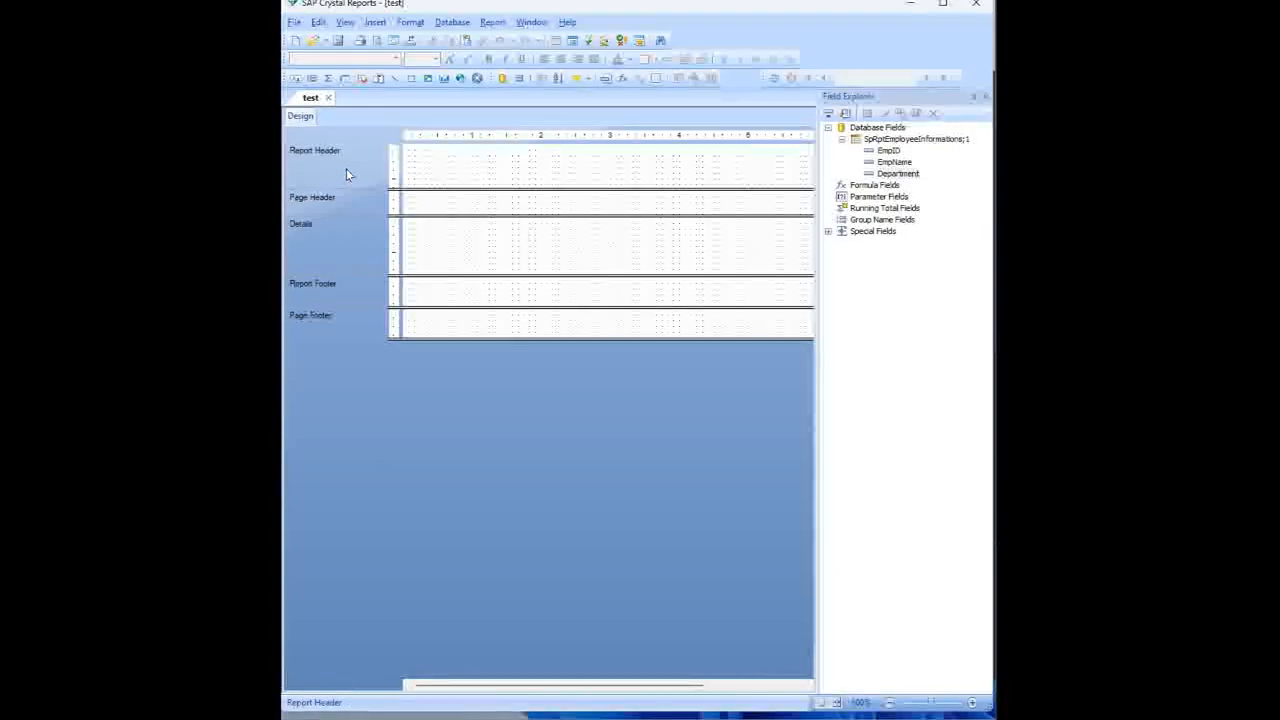
{"action": "left_click", "coordinate": [972, 98]}
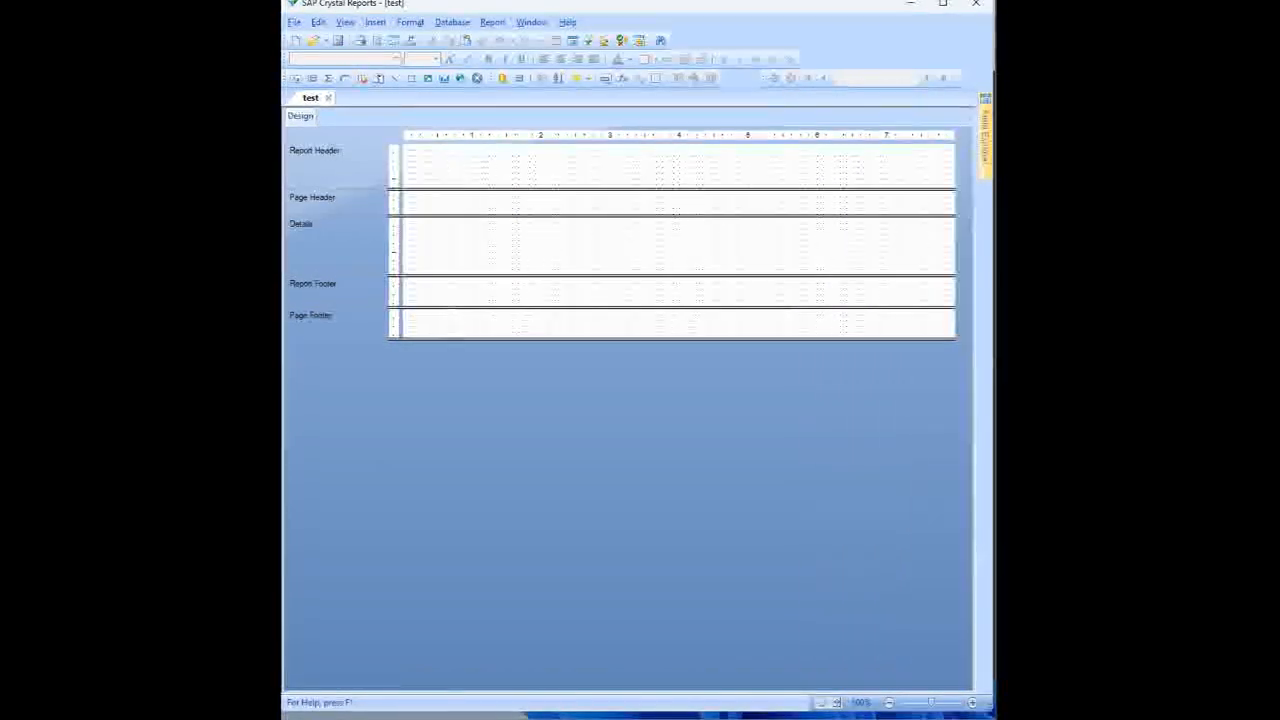
Insert a text object in the Report Header reading Demo Company
{"action": "left_click", "coordinate": [295, 78]}
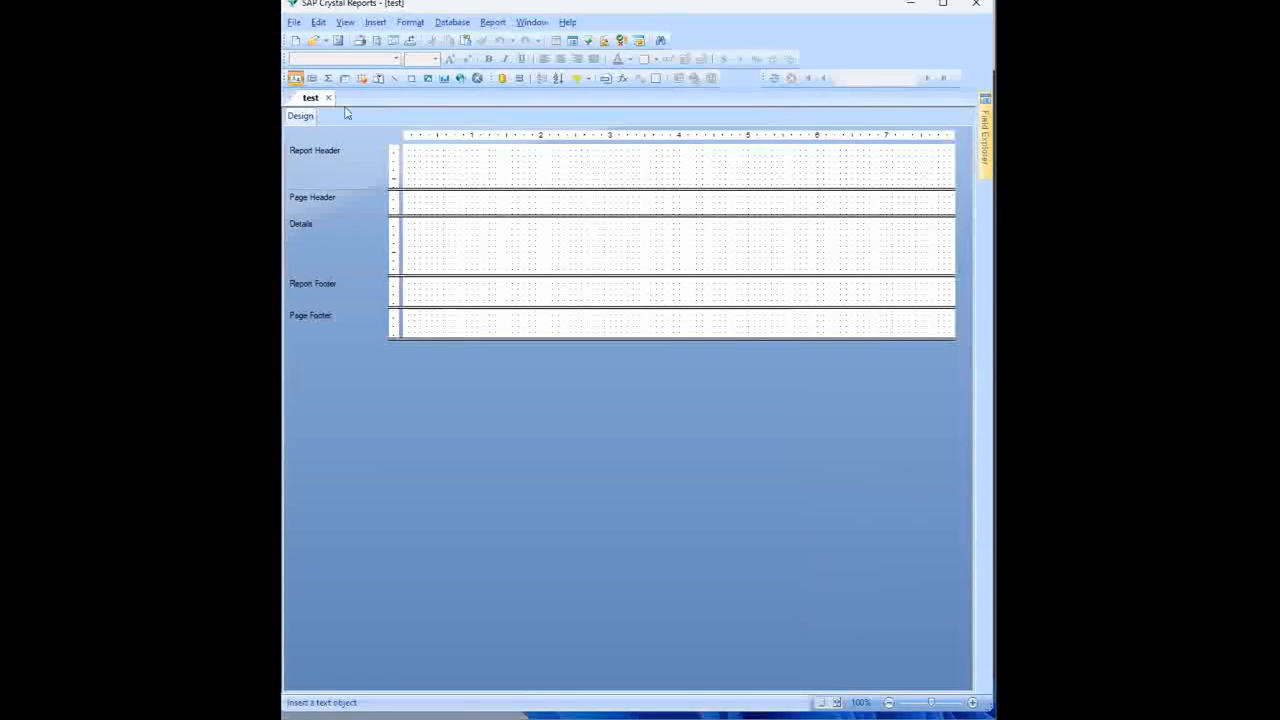
{"action": "left_click", "coordinate": [403, 149]}
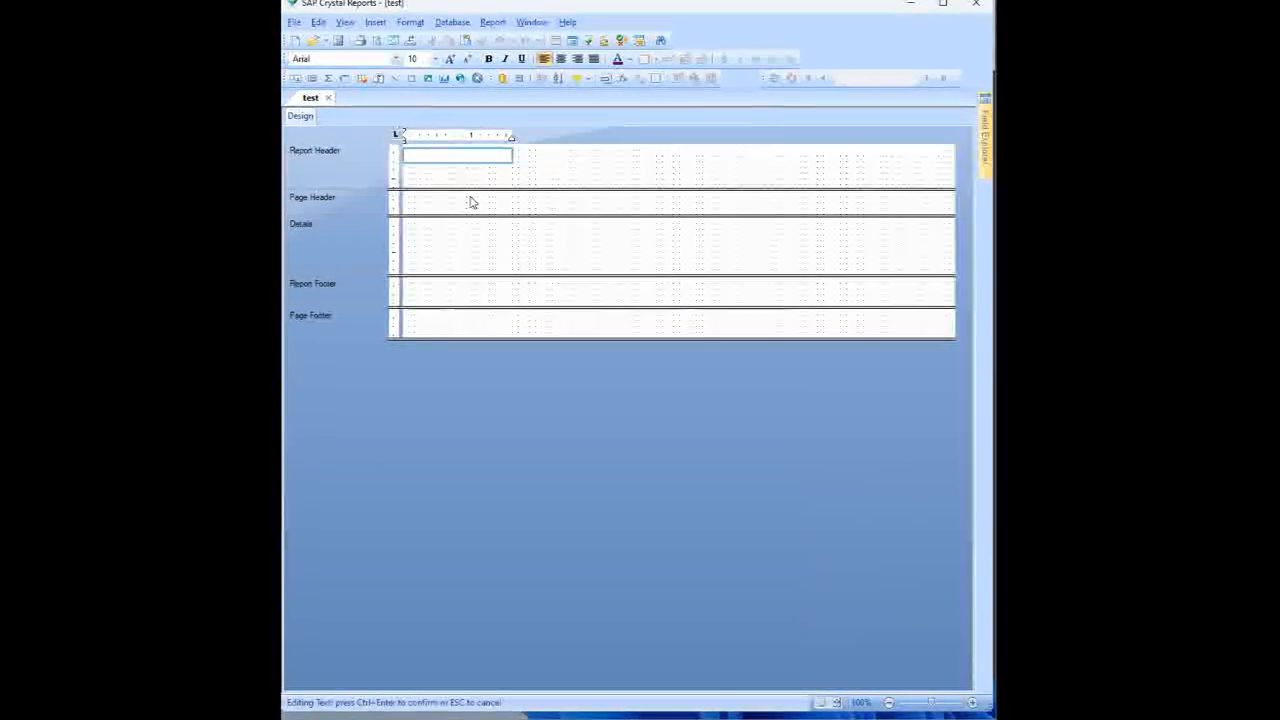
{"action": "type", "text": "Demo COmpany"}
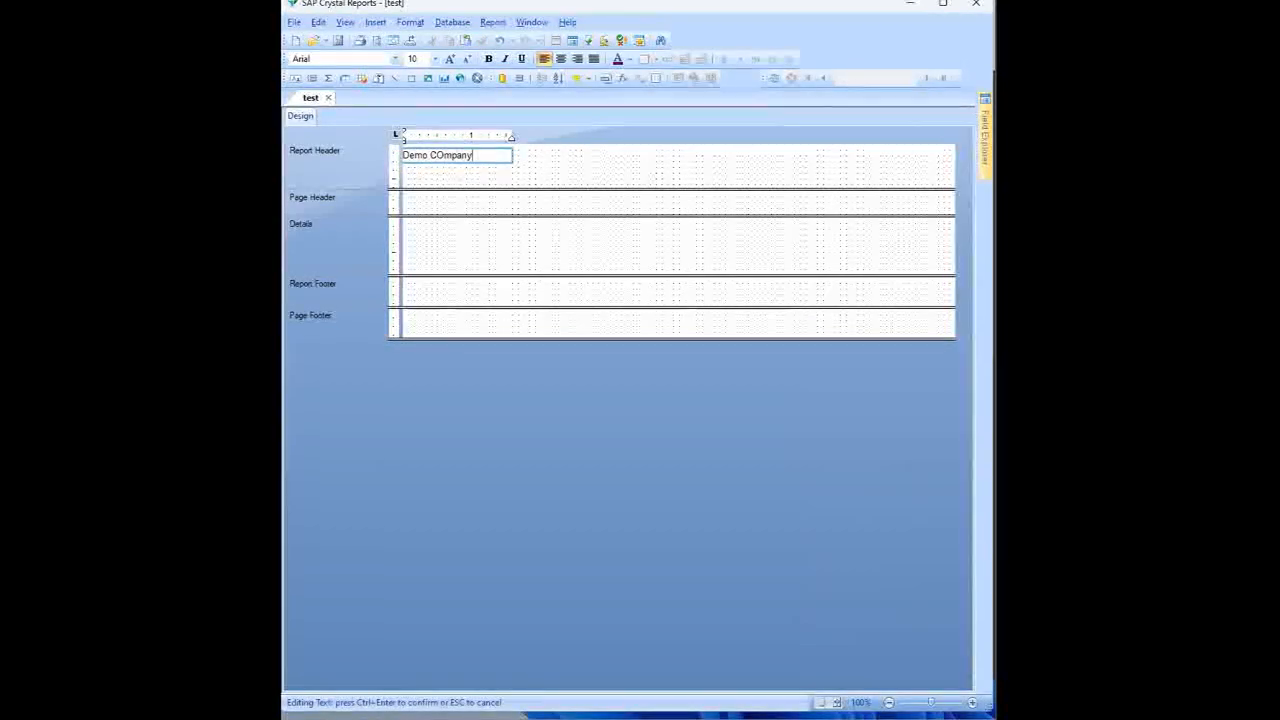
{"action": "key", "text": "BackSpace"}
{"action": "key", "text": "BackSpace"}
{"action": "key", "text": "BackSpace"}
{"action": "key", "text": "BackSpace"}
{"action": "type", "text": "ompany"}
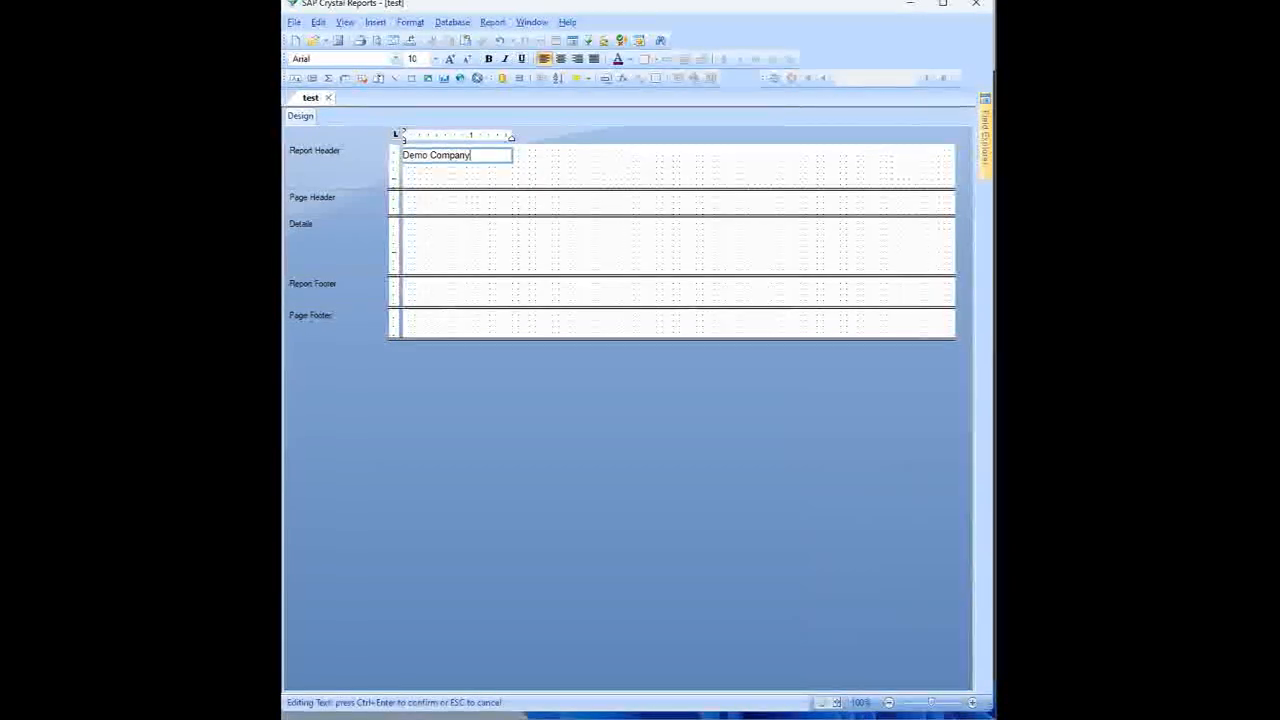
{"action": "left_click", "coordinate": [576, 178]}
Widen the Demo Company text object to span the full report width
{"action": "left_click", "coordinate": [477, 163]}
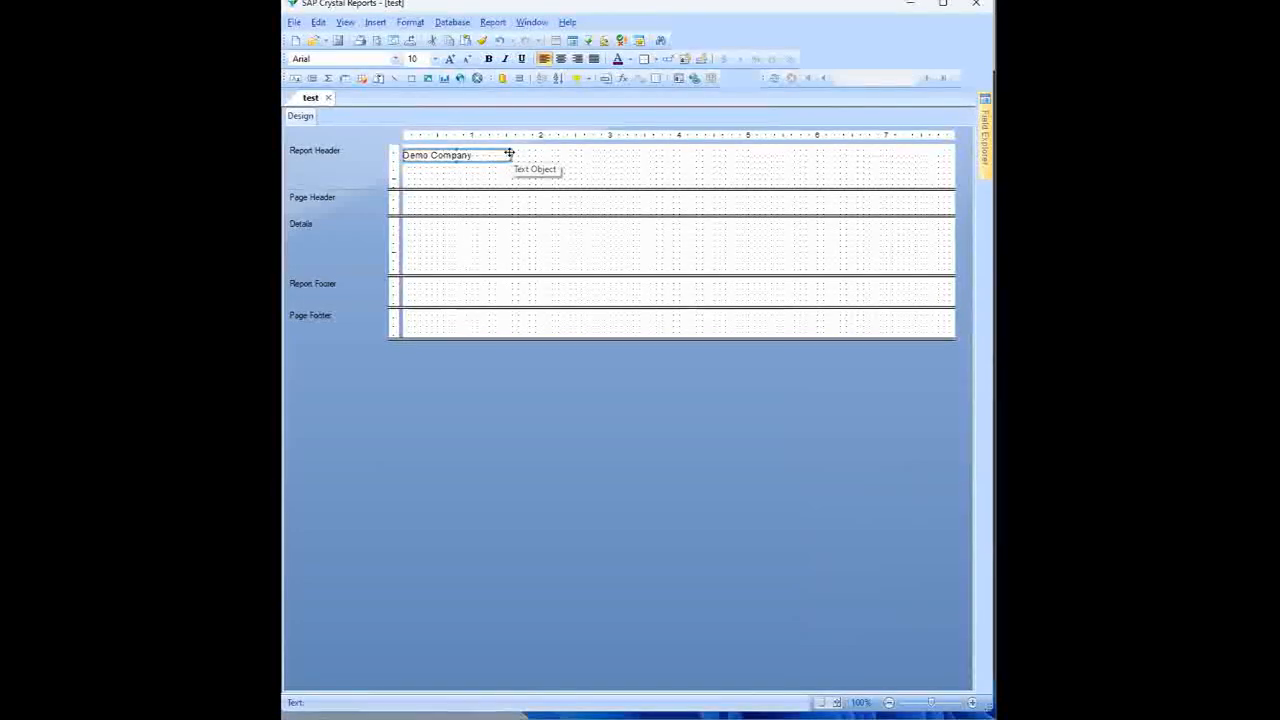
{"action": "left_click_drag", "start_coordinate": [509, 152], "coordinate": [840, 153]}
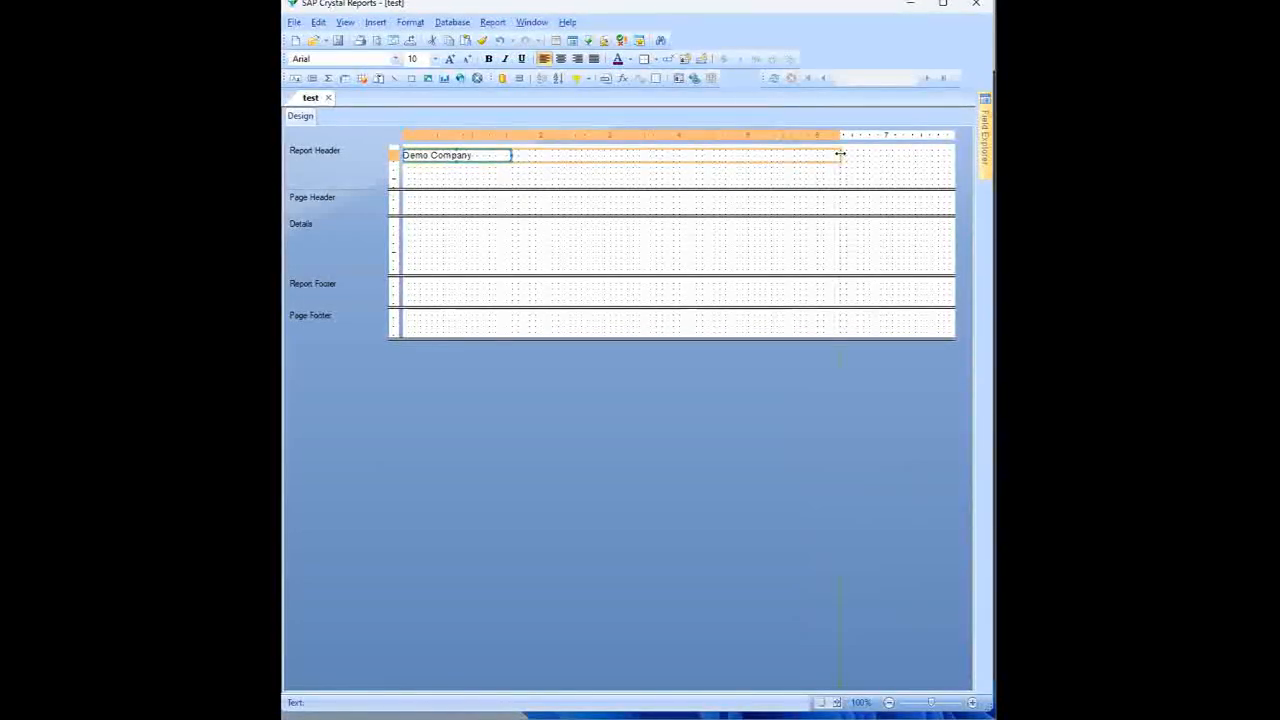
{"action": "left_click_drag", "start_coordinate": [957, 155], "coordinate": [955, 155]}
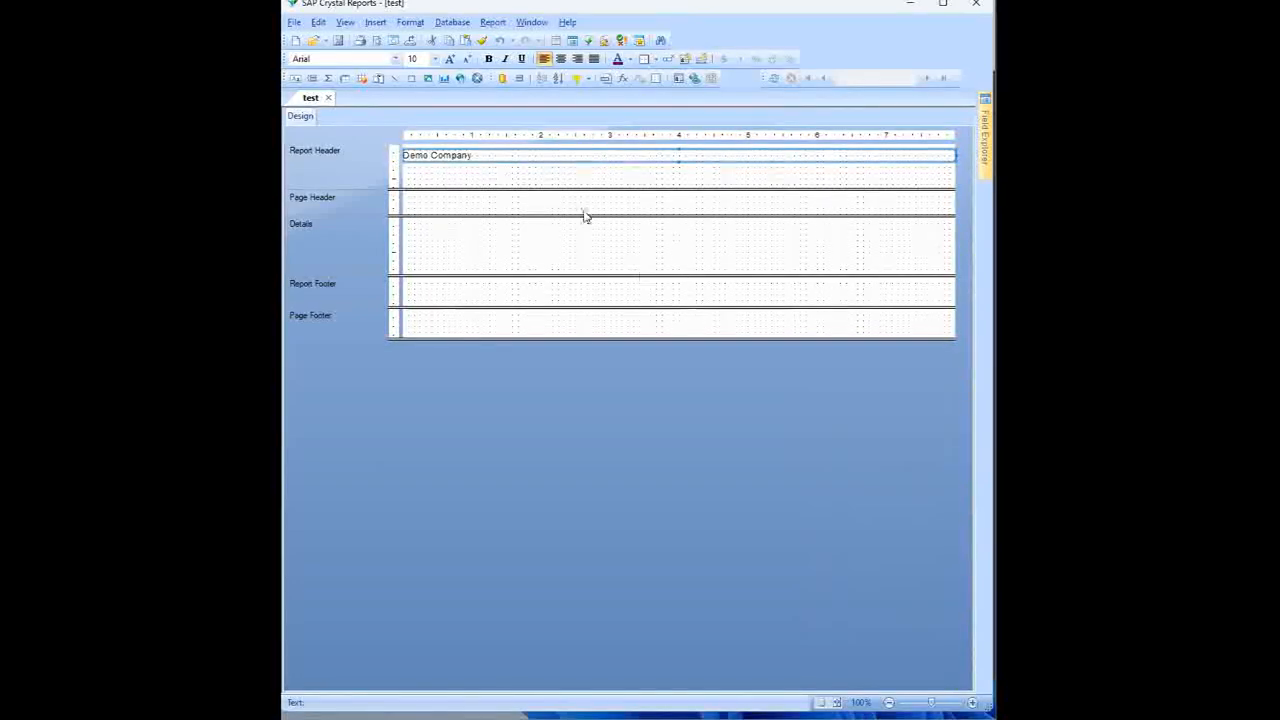
Center the Demo Company text and set its font to Calibri
{"action": "left_click", "coordinate": [561, 58]}
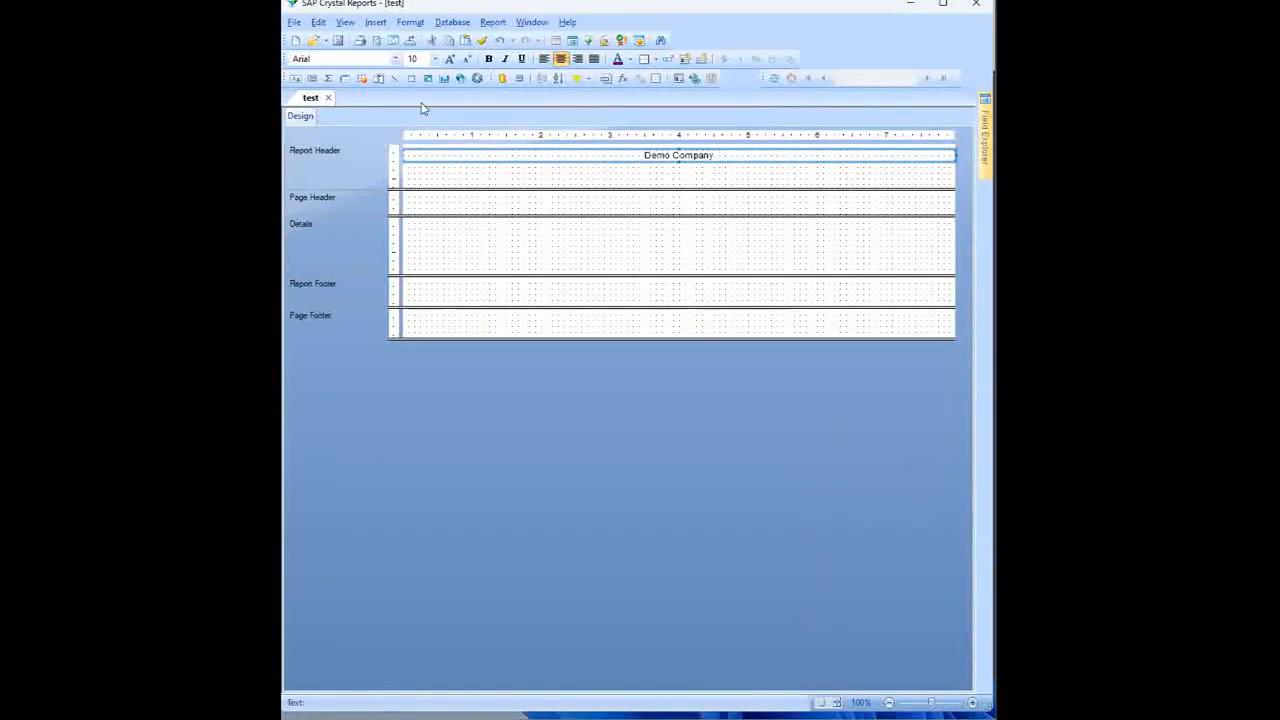
{"action": "left_click", "coordinate": [397, 60]}
{"action": "type", "text": "Calibri"}
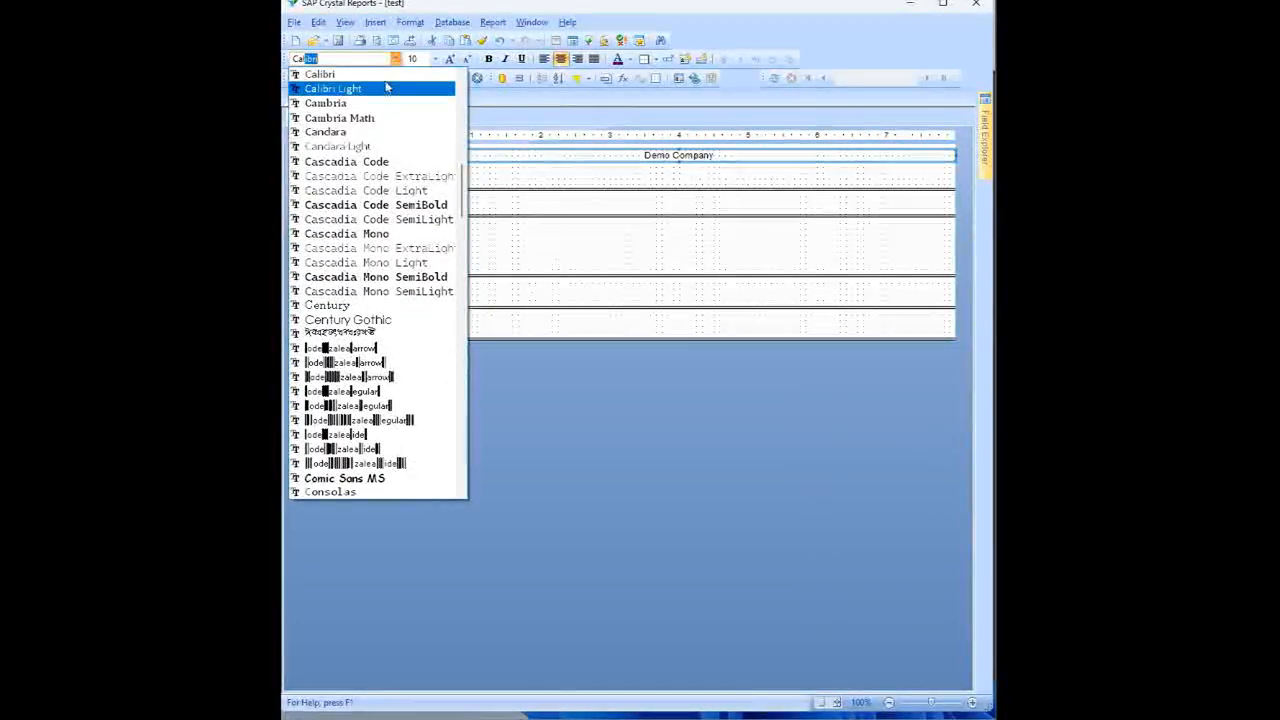
{"action": "key", "text": "Return"}
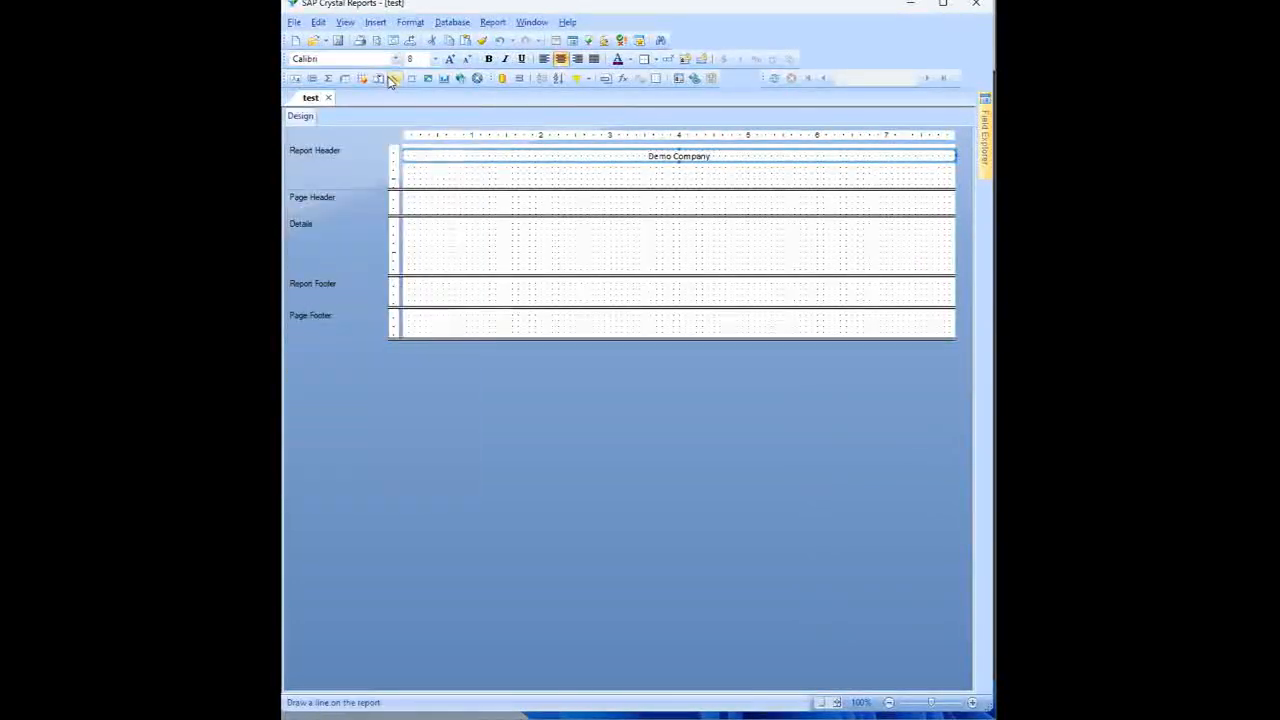
Increase the Demo Company font size to 16 and make it bold
{"action": "left_click", "coordinate": [452, 57]}
{"action": "left_click", "coordinate": [452, 58]}
{"action": "left_click", "coordinate": [452, 58]}
{"action": "left_click", "coordinate": [453, 59]}
{"action": "left_click", "coordinate": [454, 60]}
{"action": "left_click", "coordinate": [453, 59]}
{"action": "left_click", "coordinate": [488, 58]}
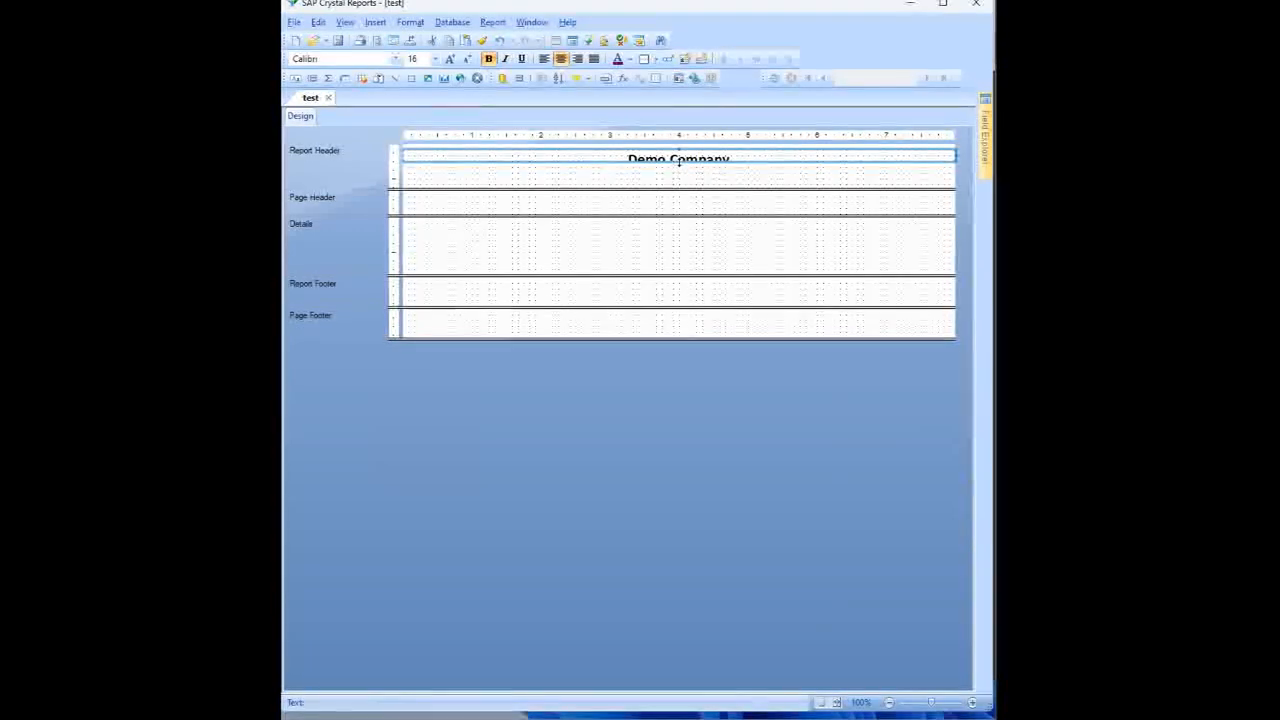
Enlarge the Report Header section to make room below the title
{"action": "left_click", "coordinate": [678, 163]}
{"action": "left_click_drag", "start_coordinate": [678, 167], "coordinate": [678, 174]}
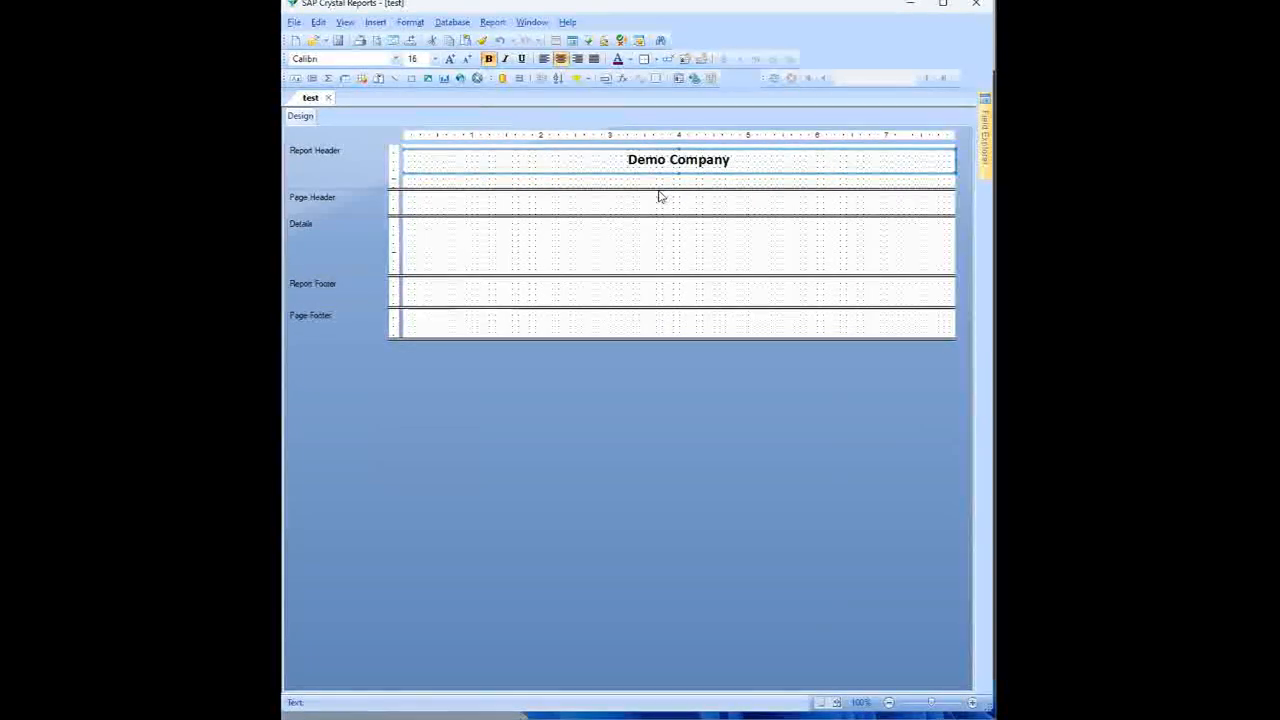
{"action": "left_click_drag", "start_coordinate": [656, 188], "coordinate": [651, 213]}
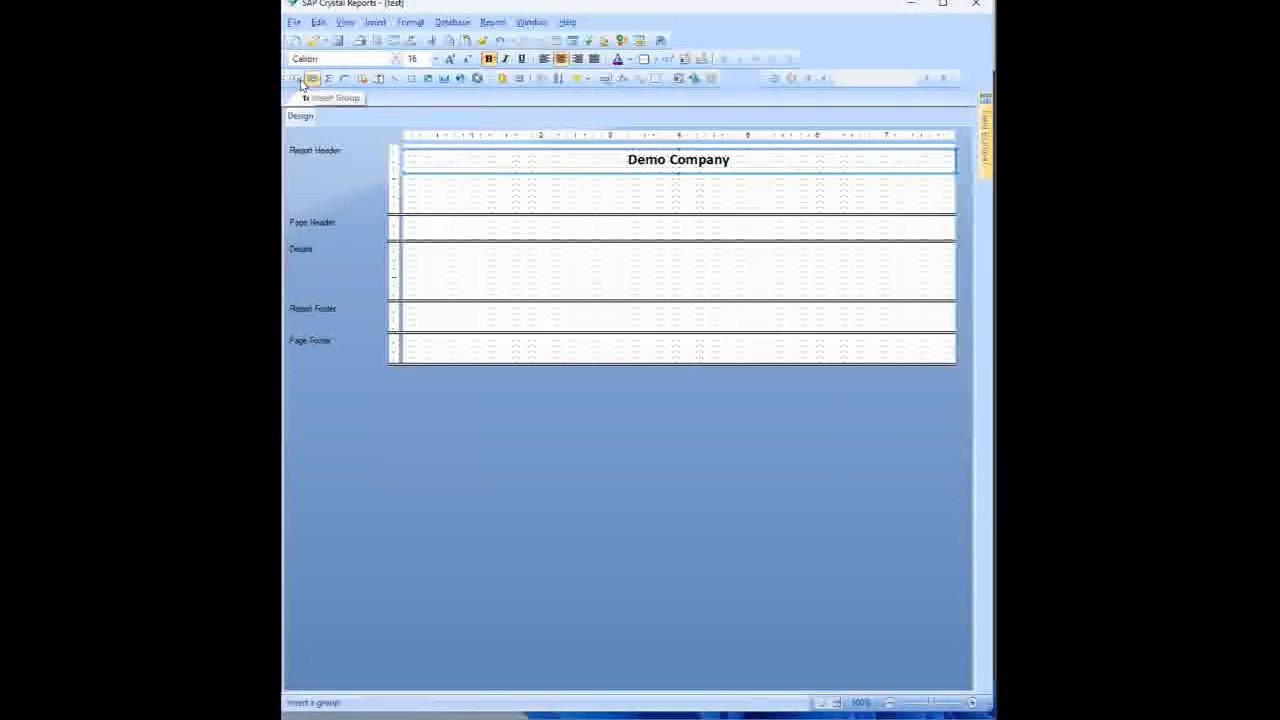
Add a text object reading Employee's Informations below the title in the Report Header
{"action": "left_click", "coordinate": [401, 187]}
{"action": "type", "text": "E"}
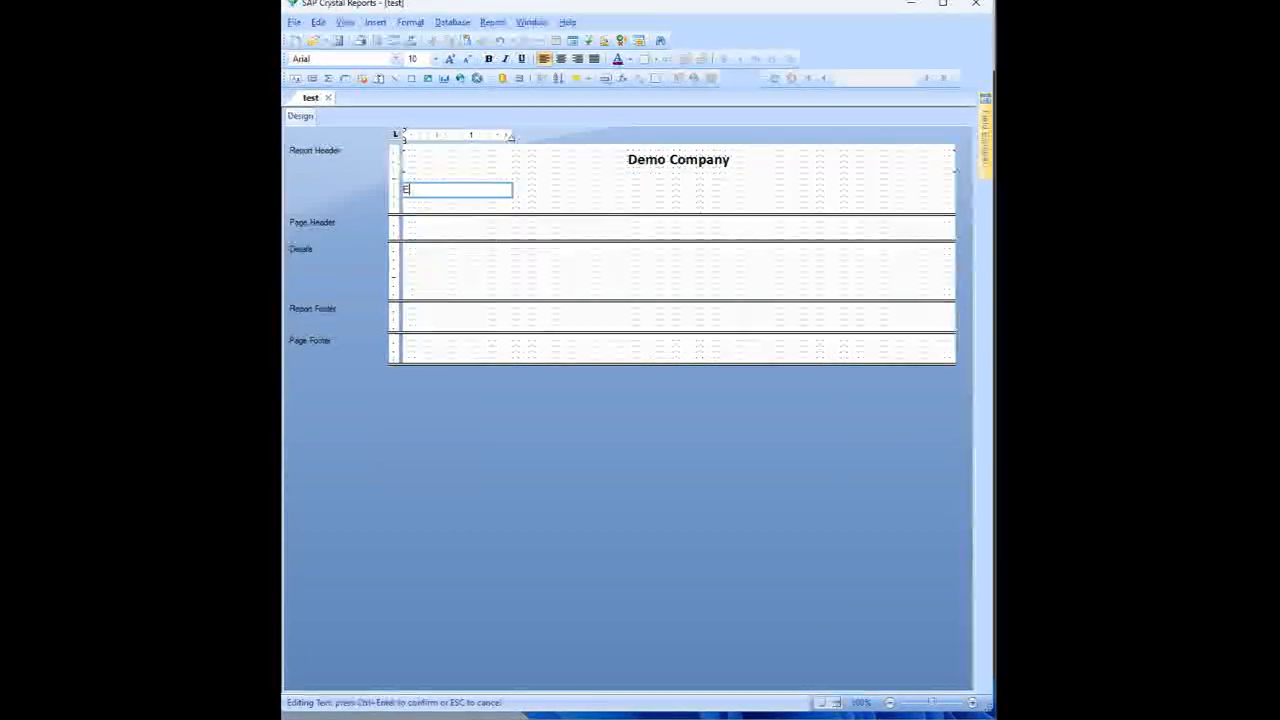
{"action": "type", "text": "mployee's"}
{"action": "key", "text": "BackSpace"}
{"action": "type", "text": "'s lnfo"}
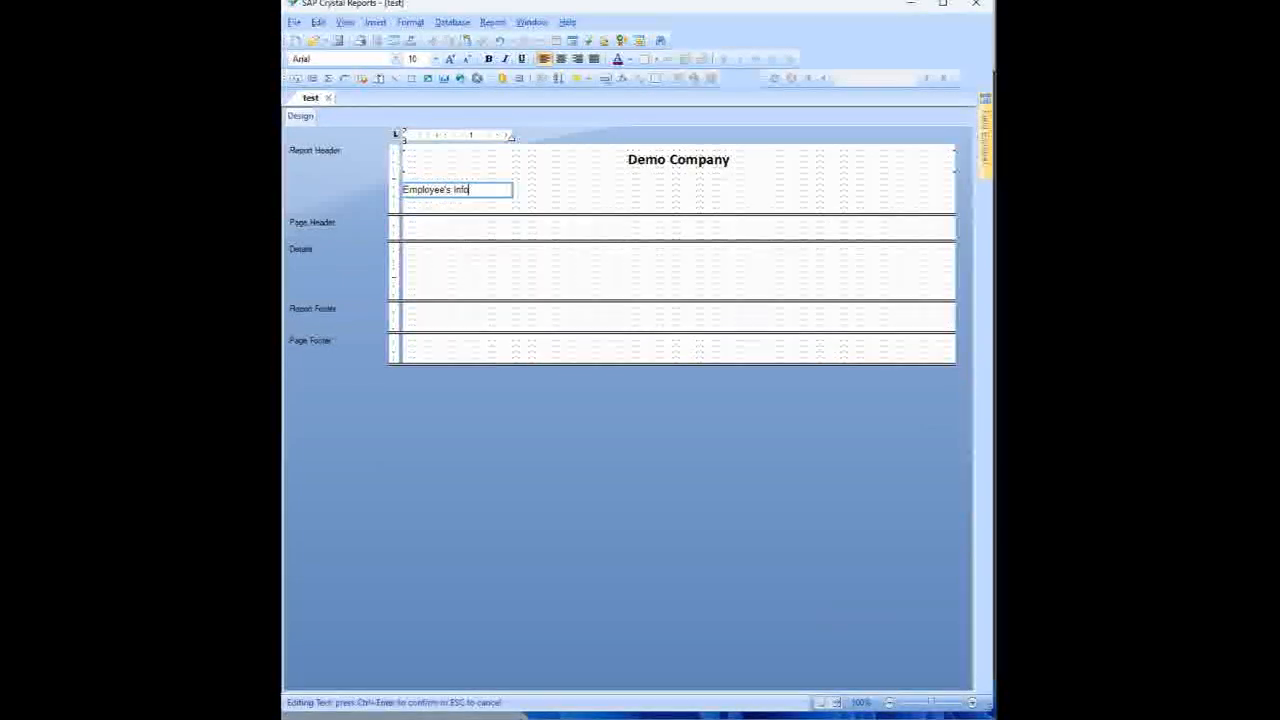
{"action": "type", "text": "rmations"}
{"action": "left_click", "coordinate": [514, 214]}
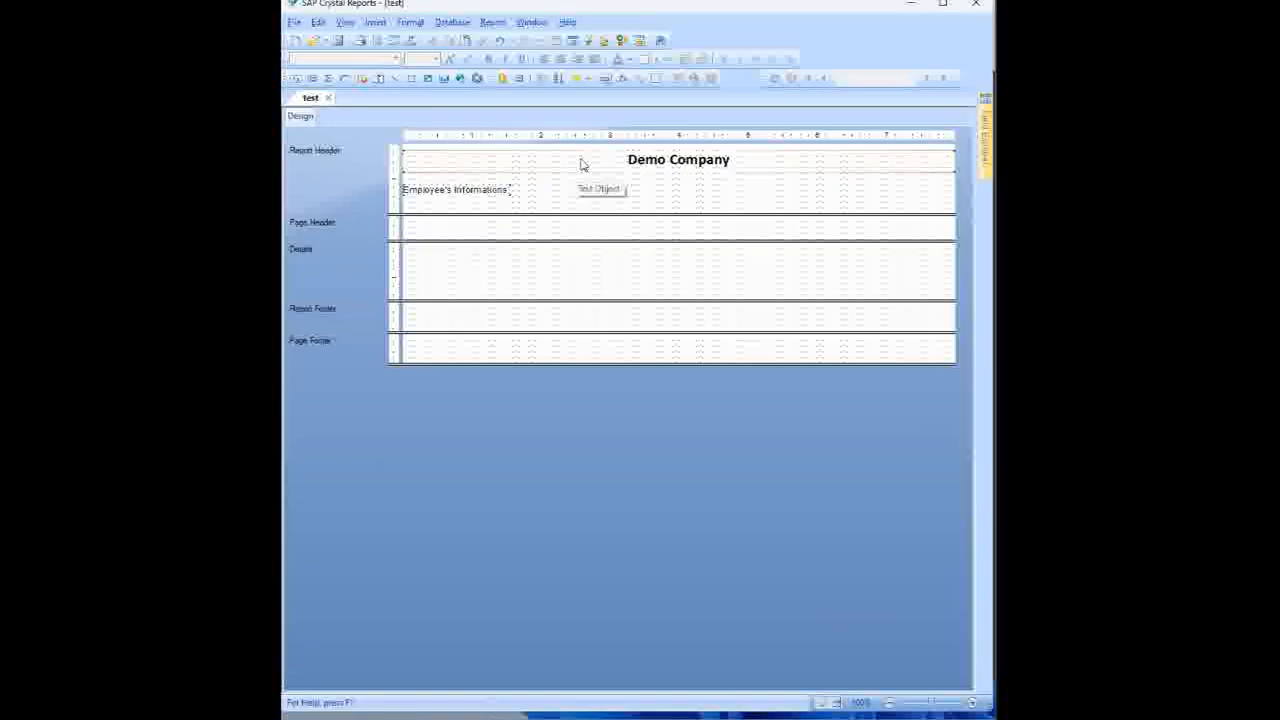
Copy the title's formatting onto Employee's Informations and make both text objects the same size
{"action": "left_click", "coordinate": [482, 40]}
{"action": "left_click", "coordinate": [455, 191]}
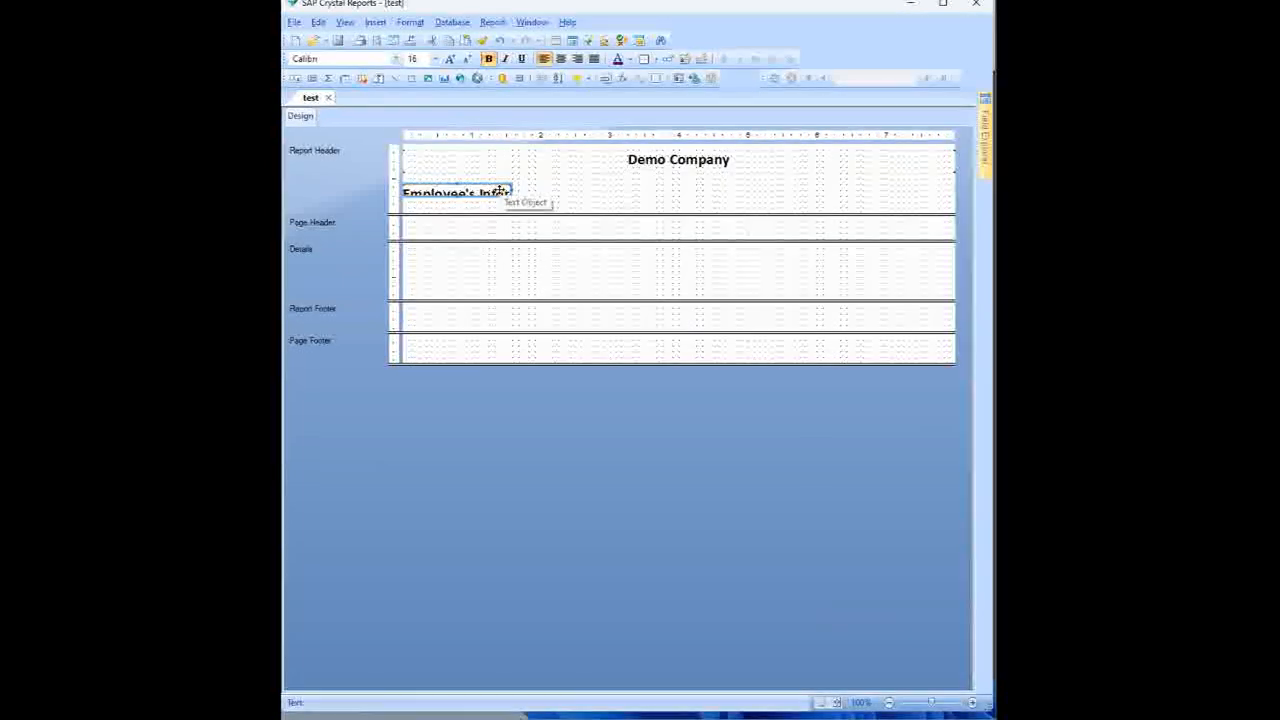
{"action": "left_click", "coordinate": [555, 159]}
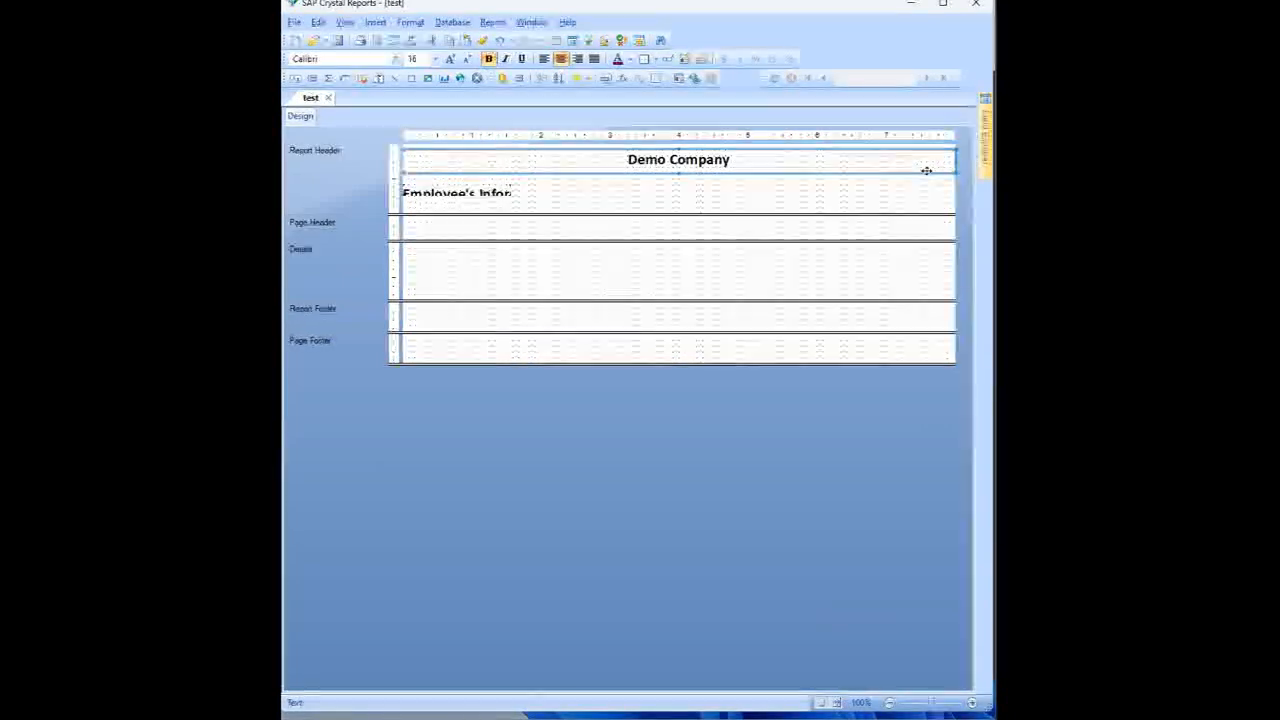
{"action": "left_click", "coordinate": [985, 135]}
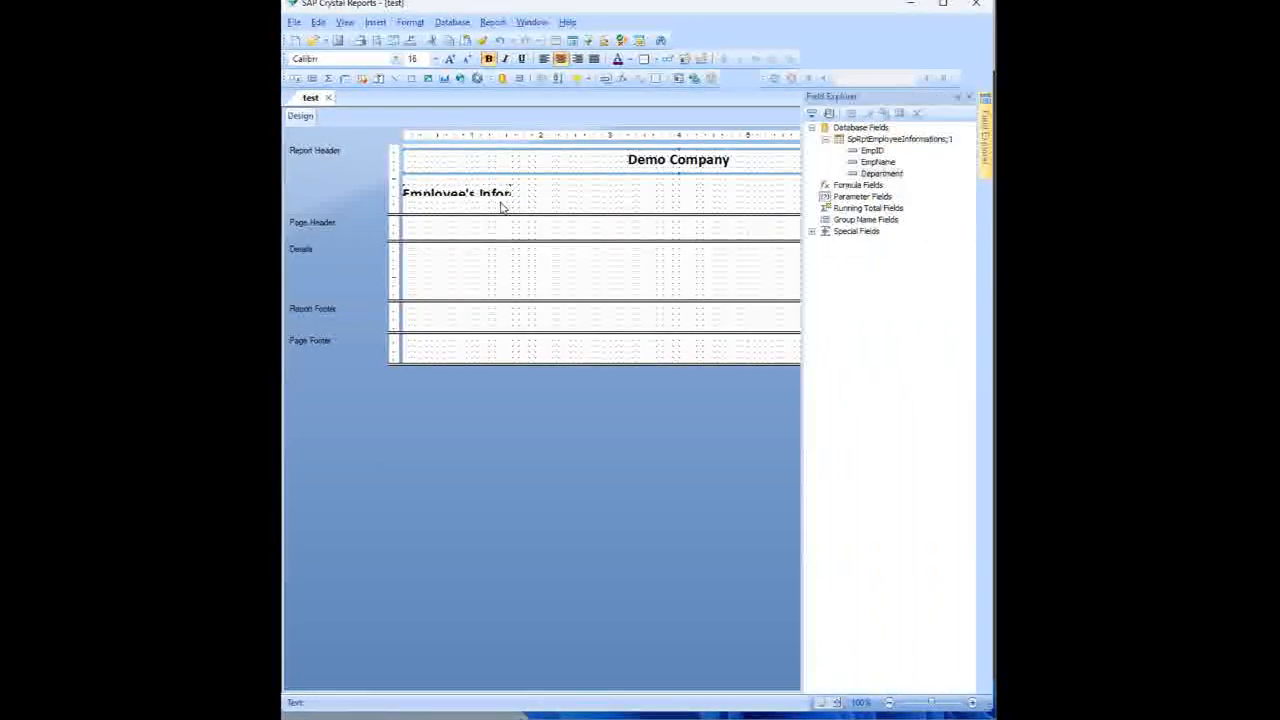
{"action": "left_click", "coordinate": [560, 195]}
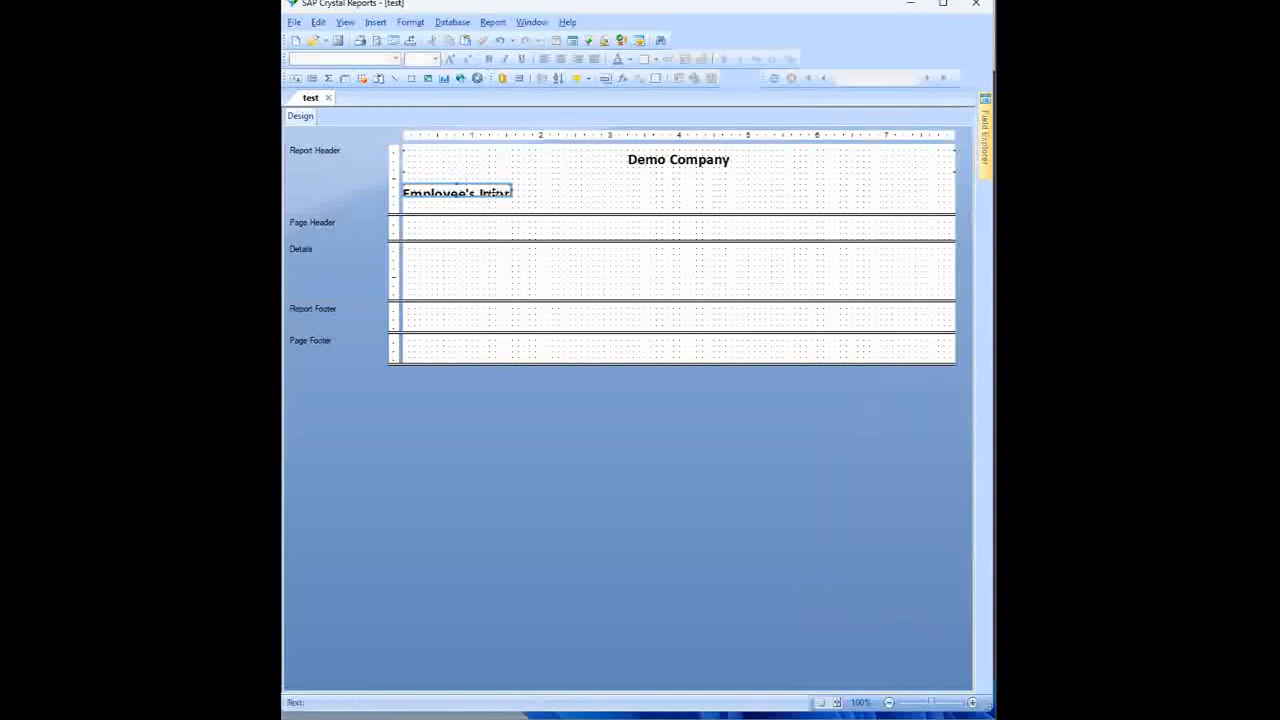
{"action": "left_click", "coordinate": [500, 196]}
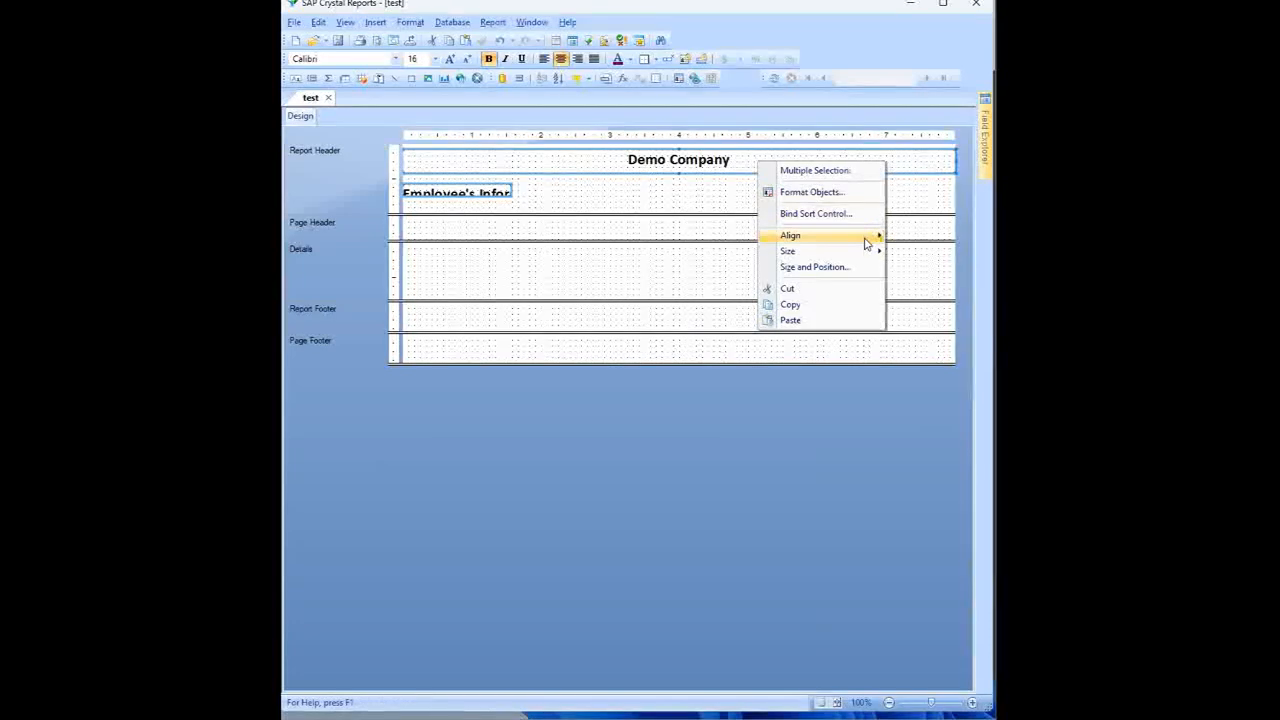
{"action": "mouse_move", "coordinate": [871, 251]}
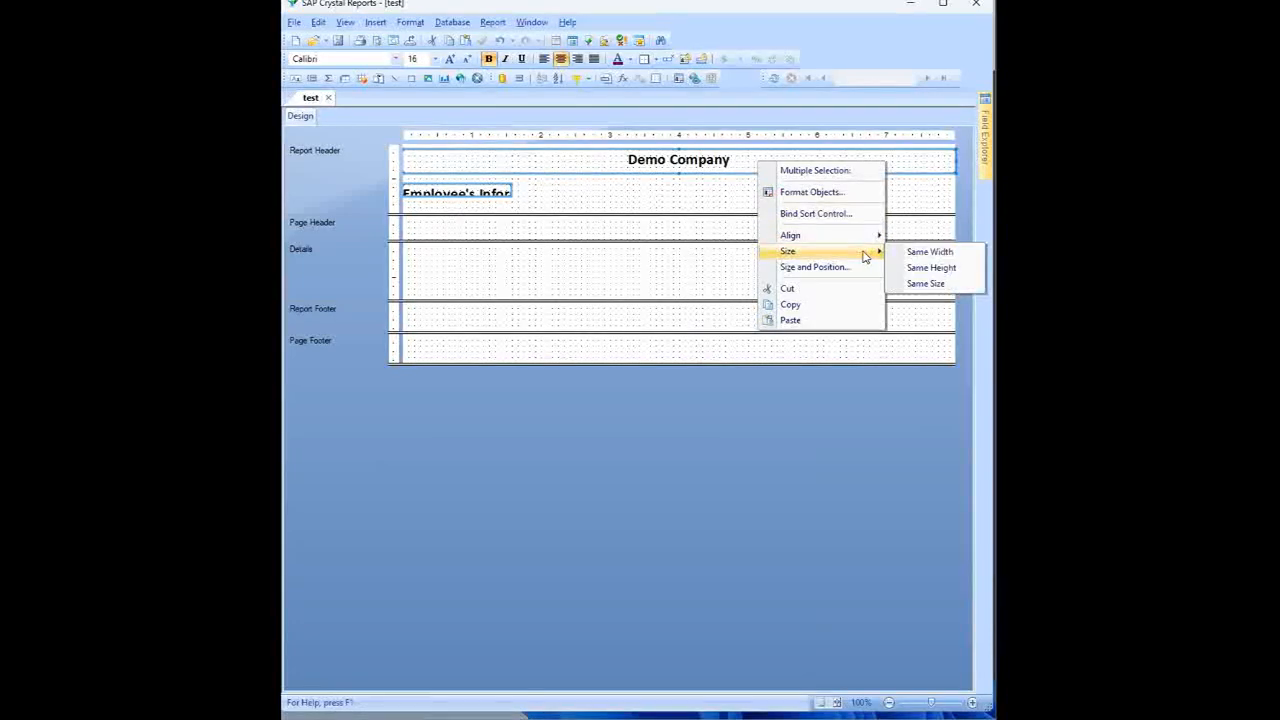
{"action": "left_click", "coordinate": [925, 284]}
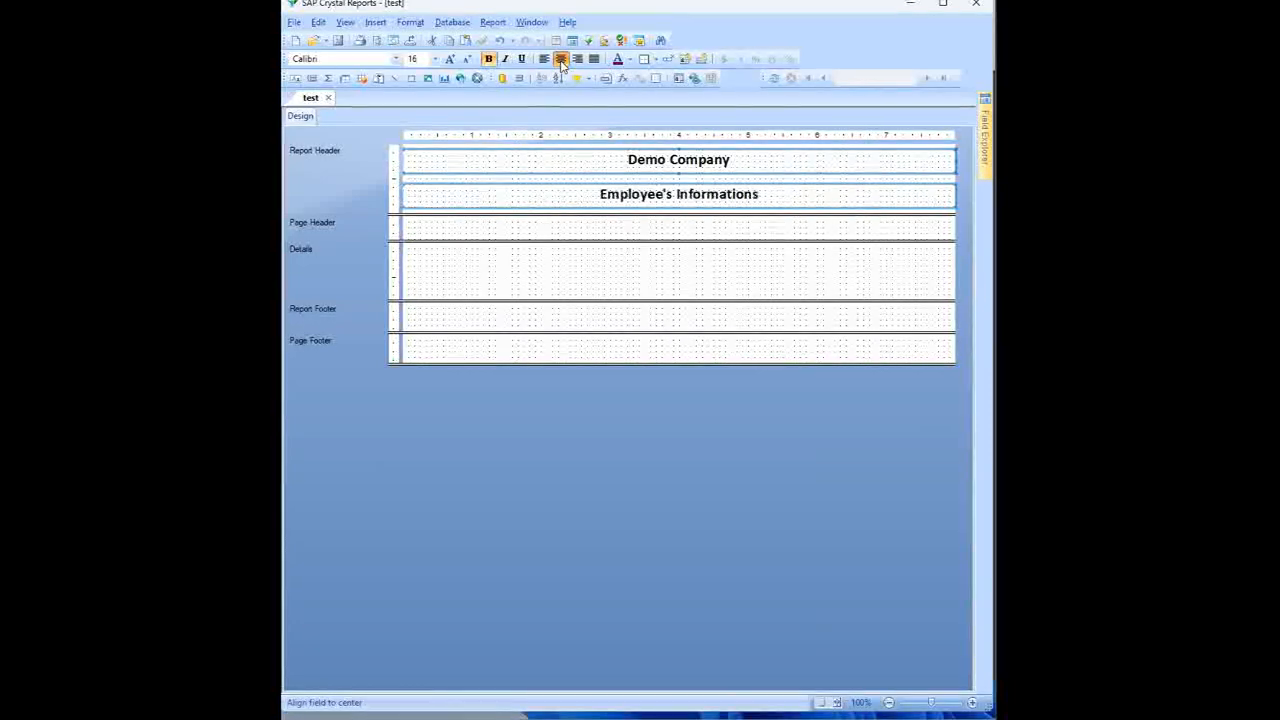
{"action": "left_click", "coordinate": [602, 240]}
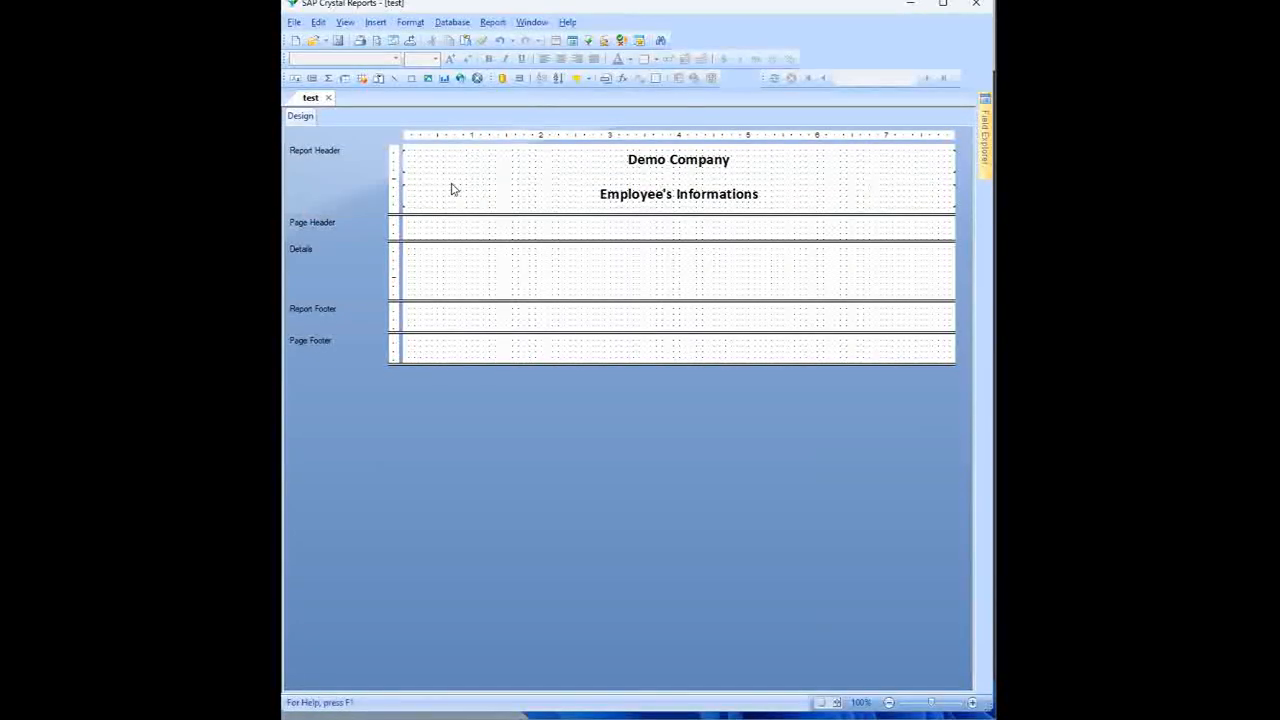
Draw a horizontal line across the Page Header beneath the titles
{"action": "left_click", "coordinate": [396, 80]}
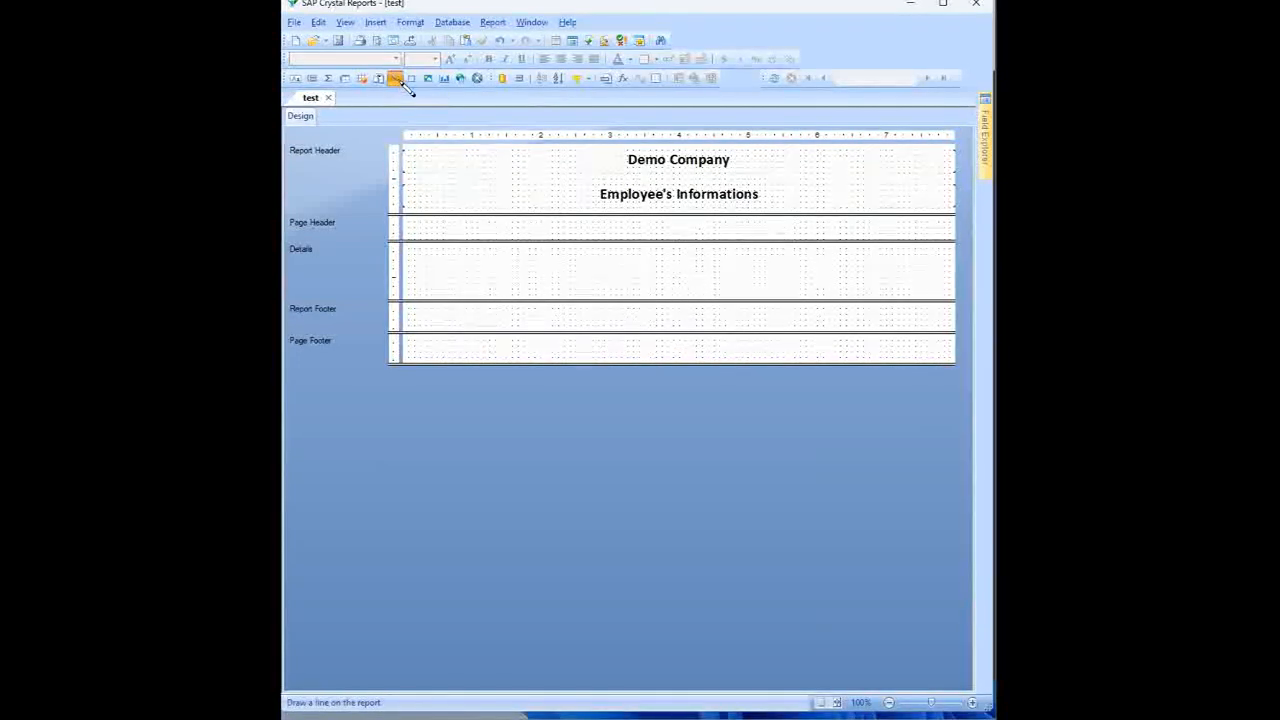
{"action": "left_click_drag", "start_coordinate": [408, 222], "coordinate": [820, 238]}
{"action": "left_click_drag", "start_coordinate": [913, 232], "coordinate": [945, 233]}
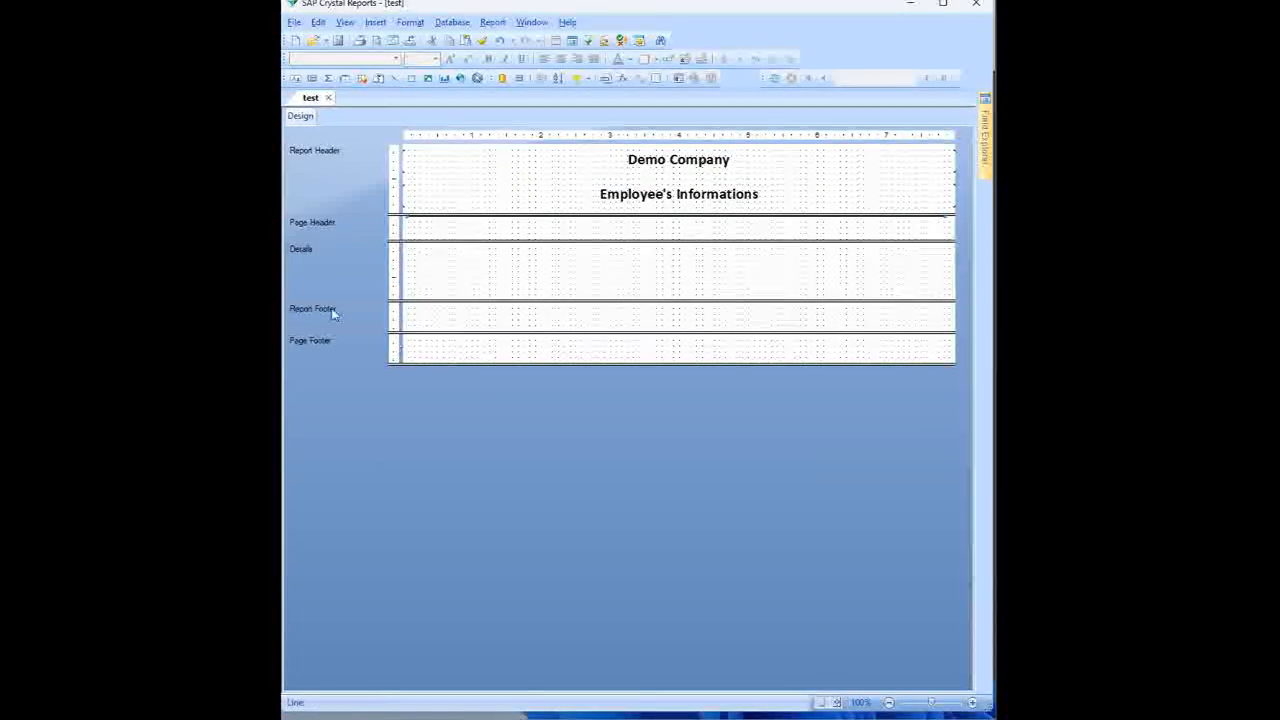
Format the Page Header line as a single black line 2.5 pt wide
{"action": "right_click", "coordinate": [482, 215]}
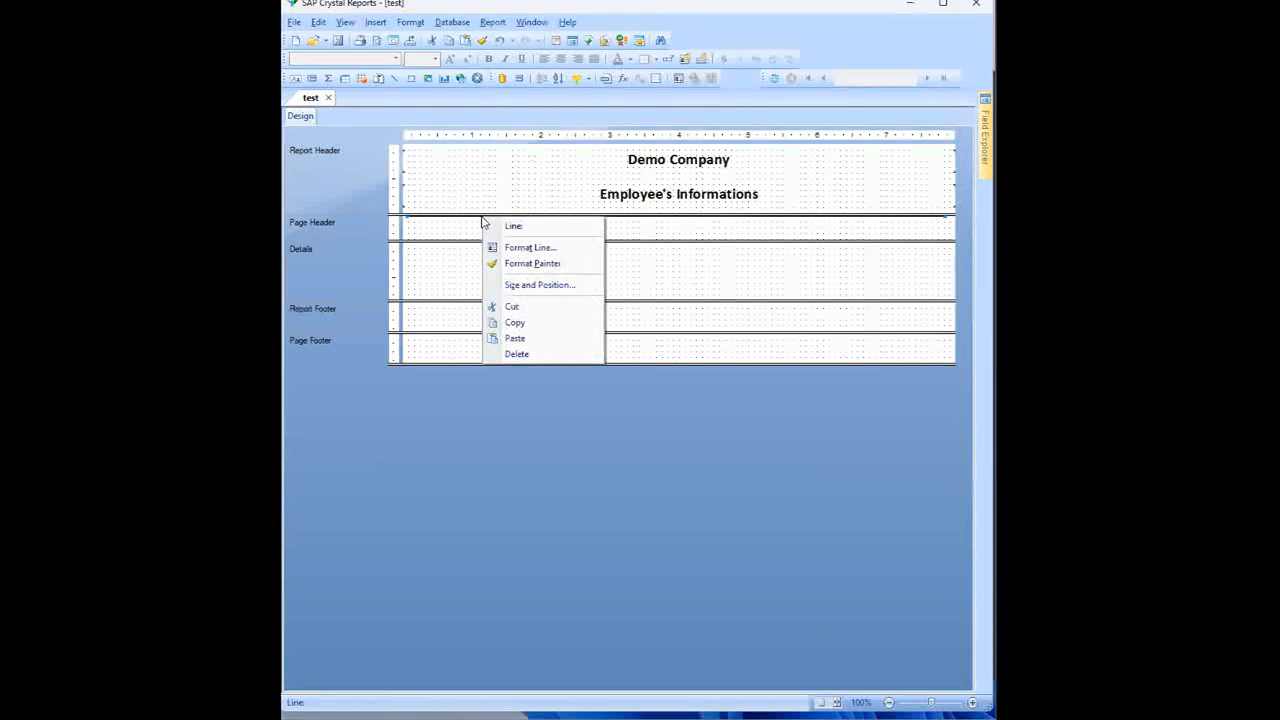
{"action": "left_click", "coordinate": [520, 248]}
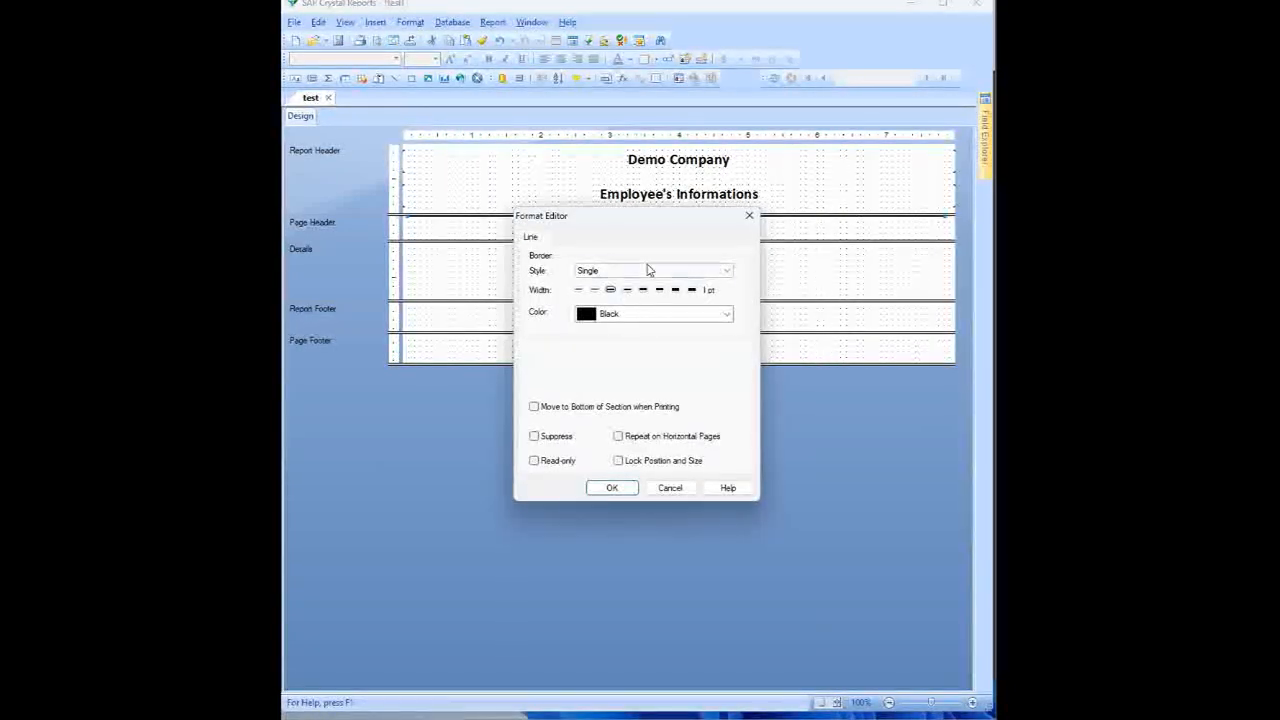
{"action": "left_click", "coordinate": [708, 272]}
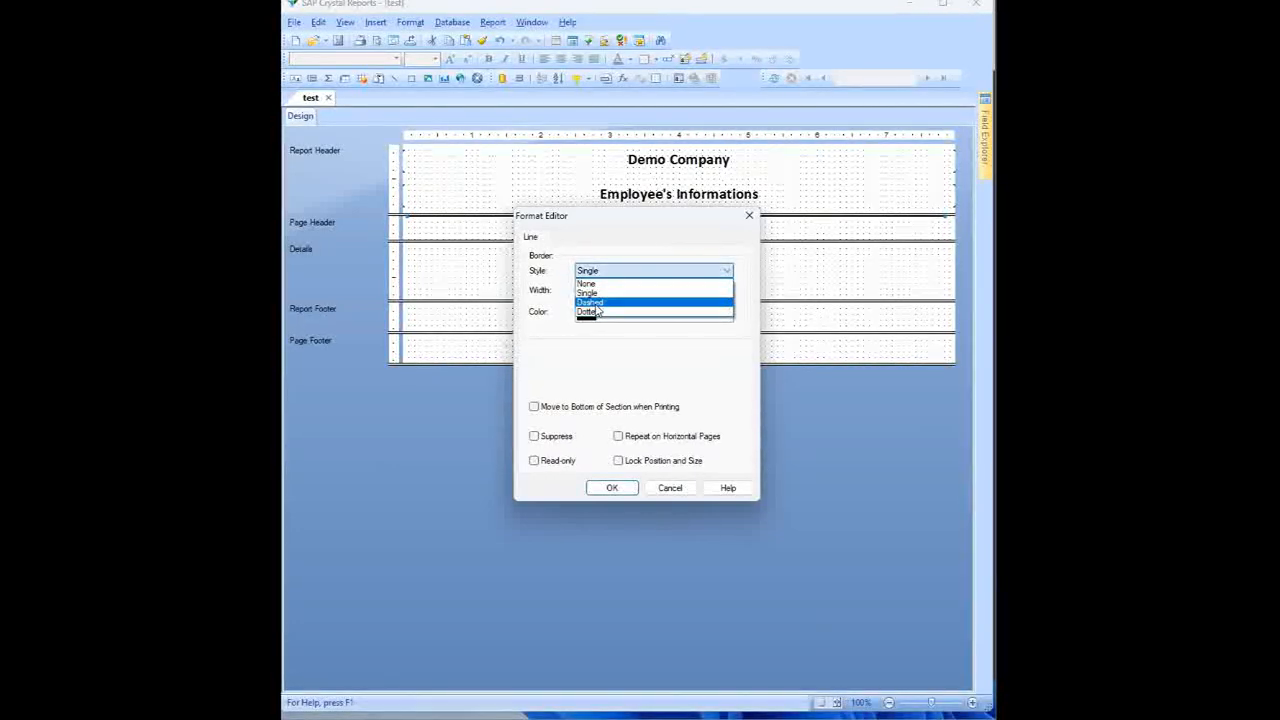
{"action": "left_click", "coordinate": [613, 244]}
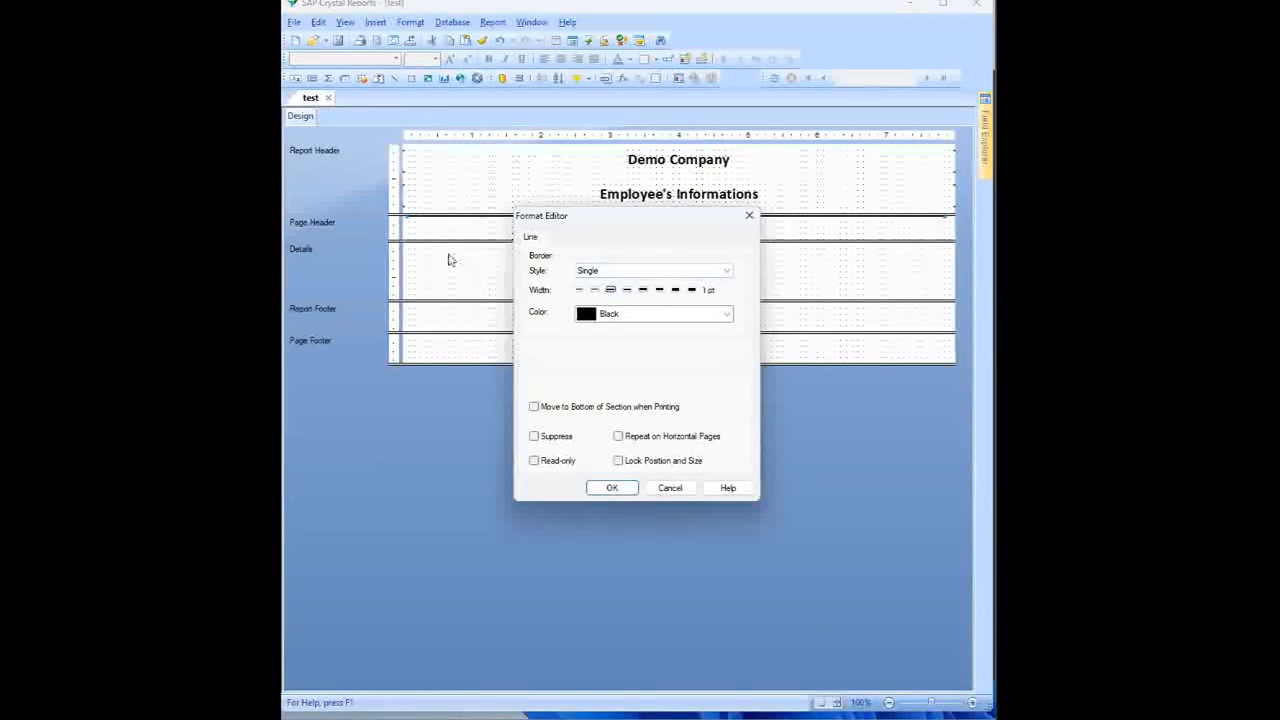
{"action": "left_click", "coordinate": [691, 290]}
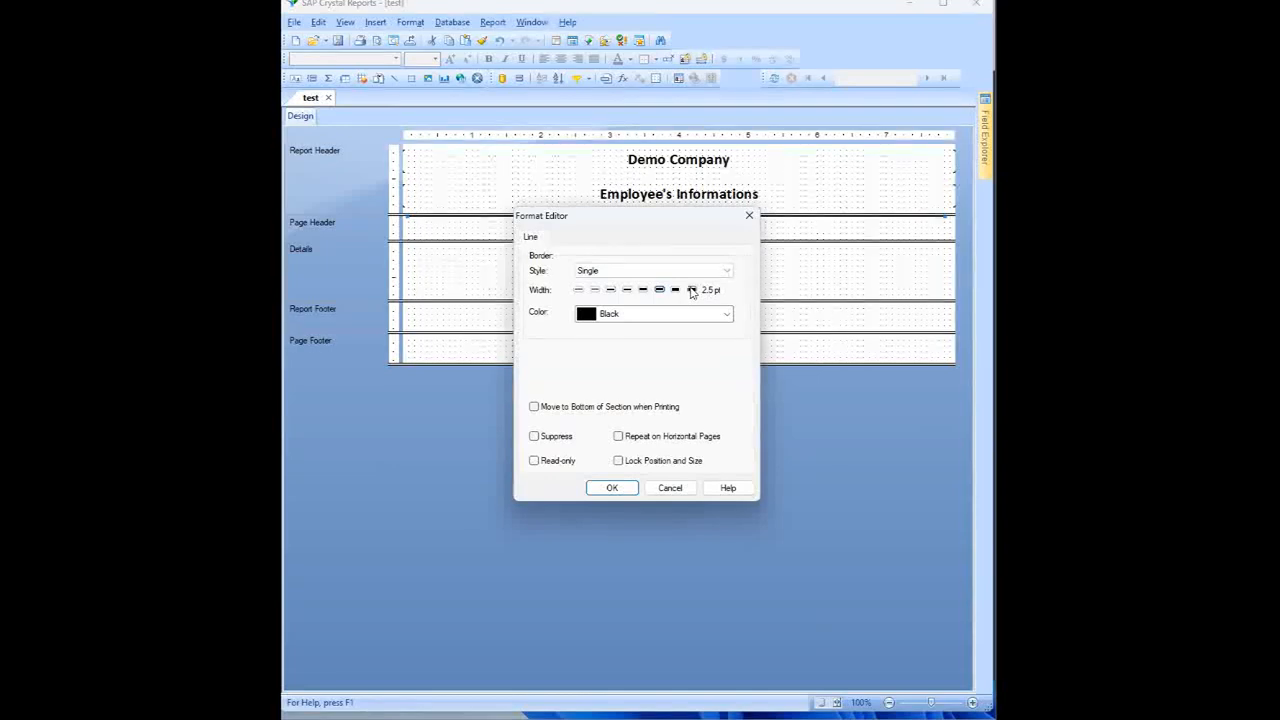
{"action": "left_click", "coordinate": [726, 316]}
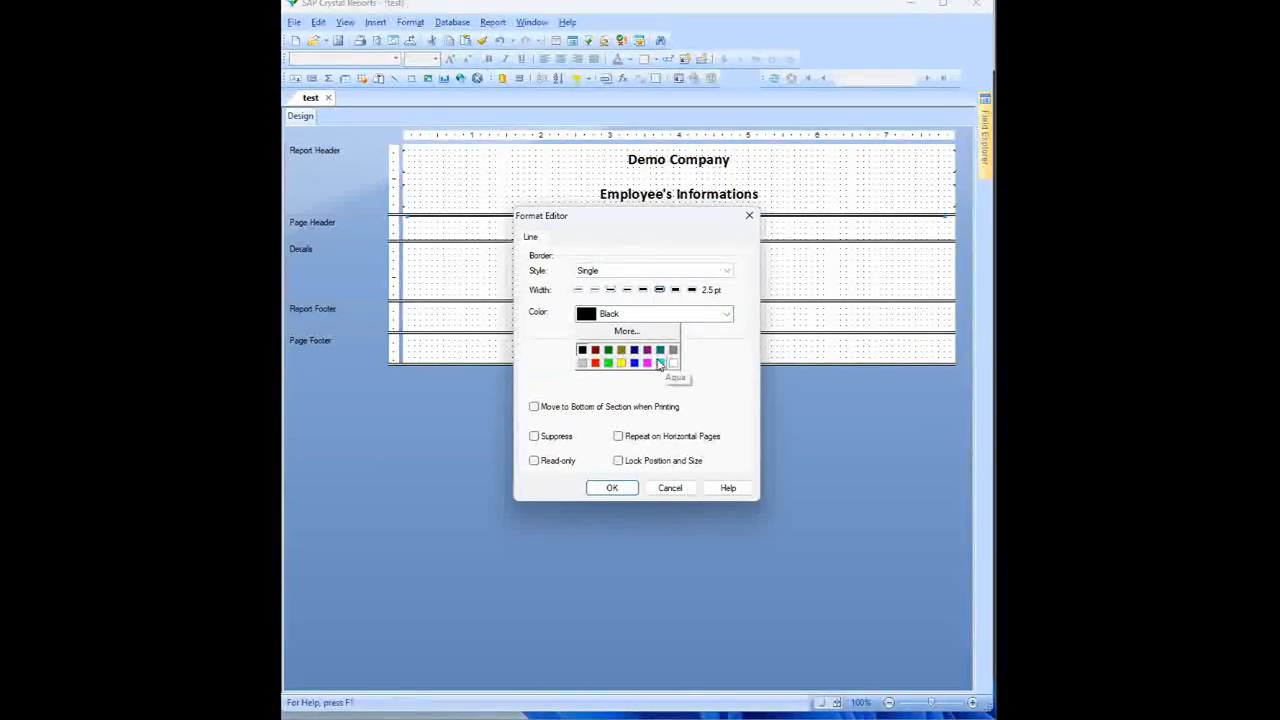
{"action": "left_click", "coordinate": [571, 317]}
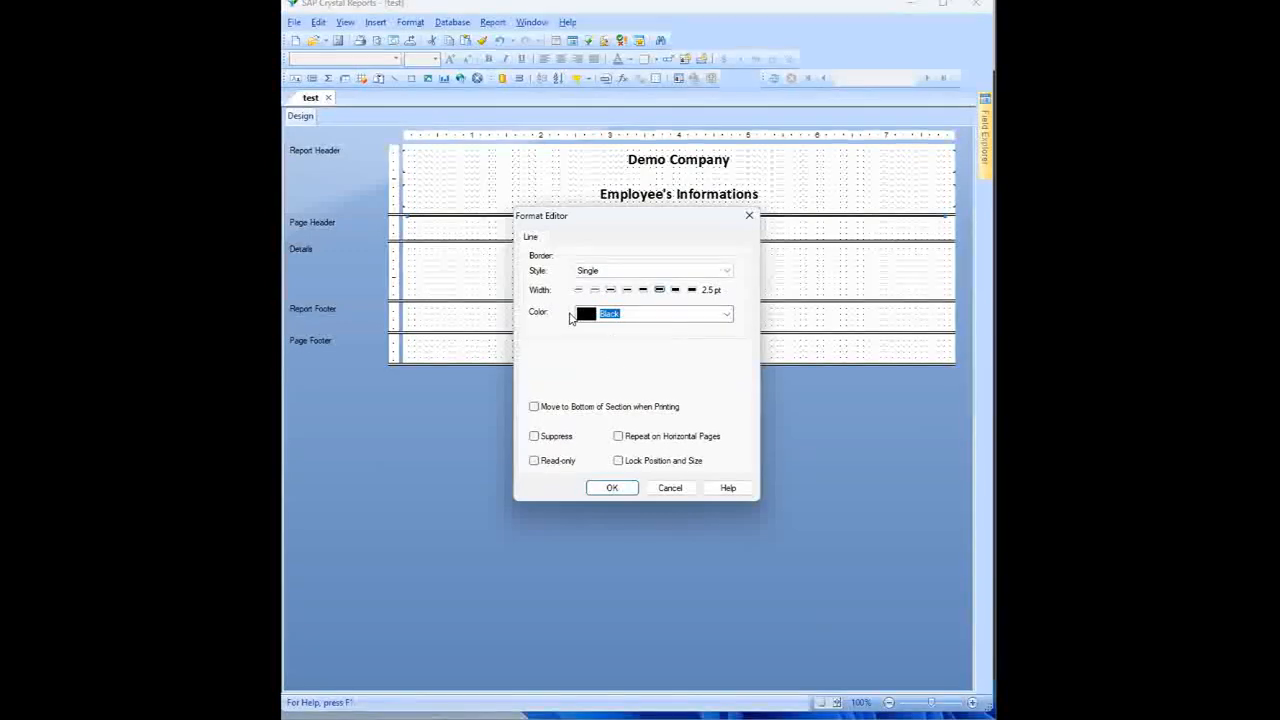
{"action": "left_click", "coordinate": [628, 492]}
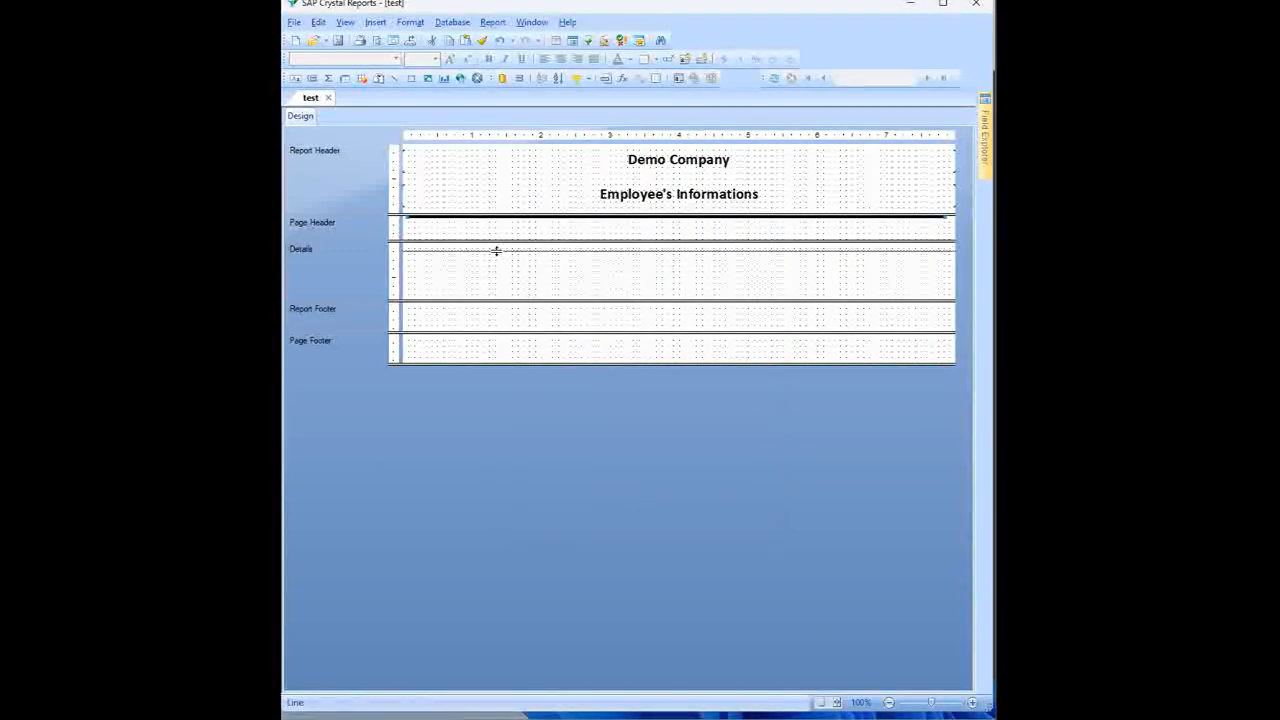
Try resizing the Page Header section and nudging the line beneath the titles
{"action": "left_click_drag", "start_coordinate": [496, 251], "coordinate": [496, 252]}
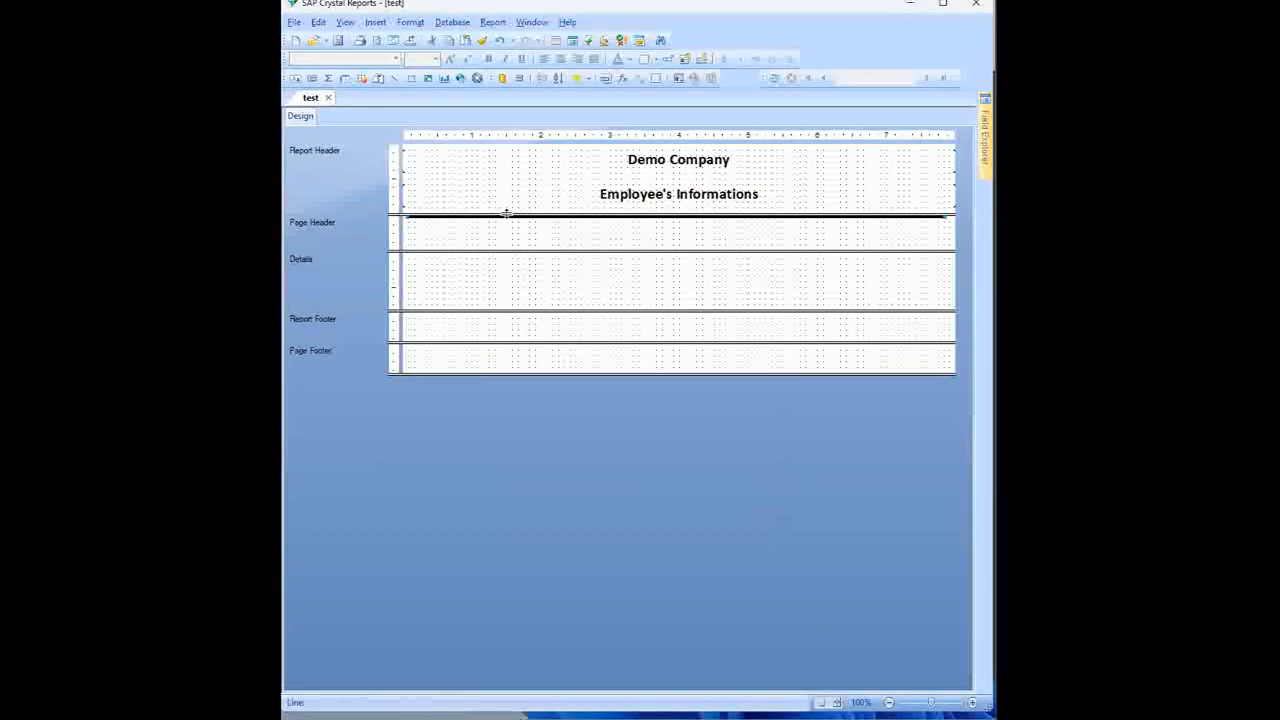
{"action": "left_click", "coordinate": [409, 242]}
{"action": "left_click", "coordinate": [438, 233]}
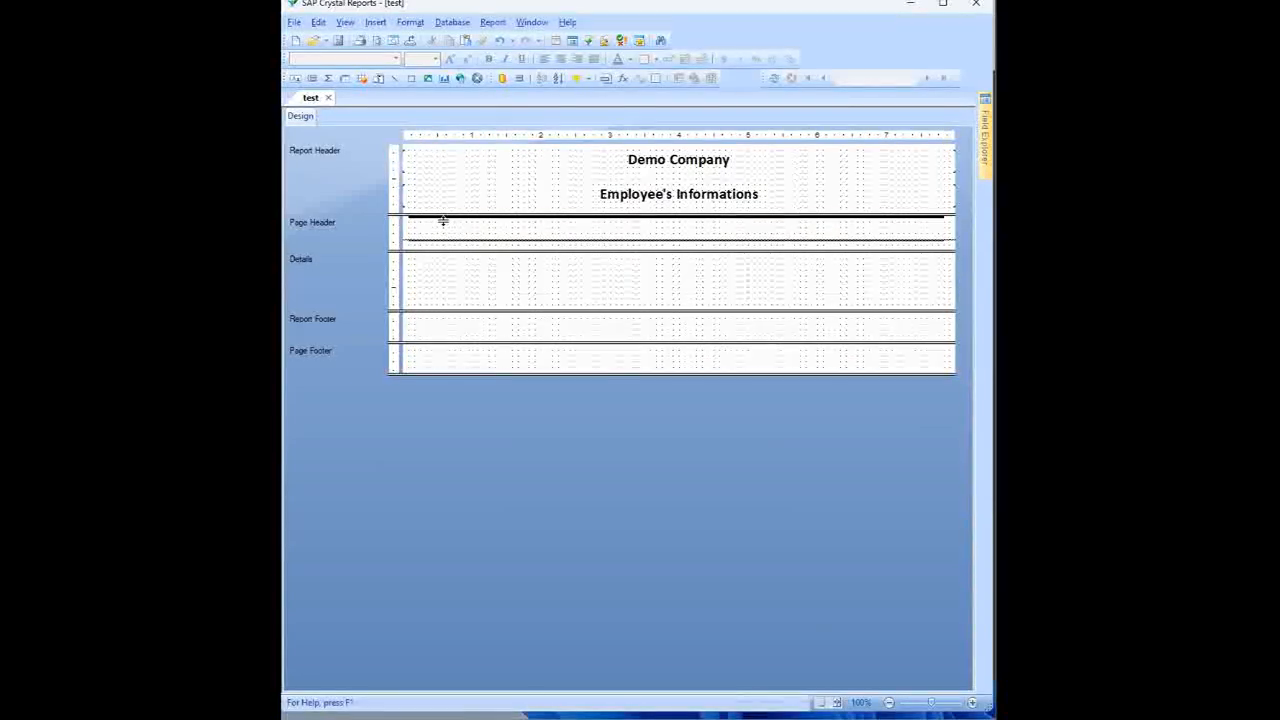
{"action": "left_click_drag", "start_coordinate": [443, 220], "coordinate": [443, 222]}
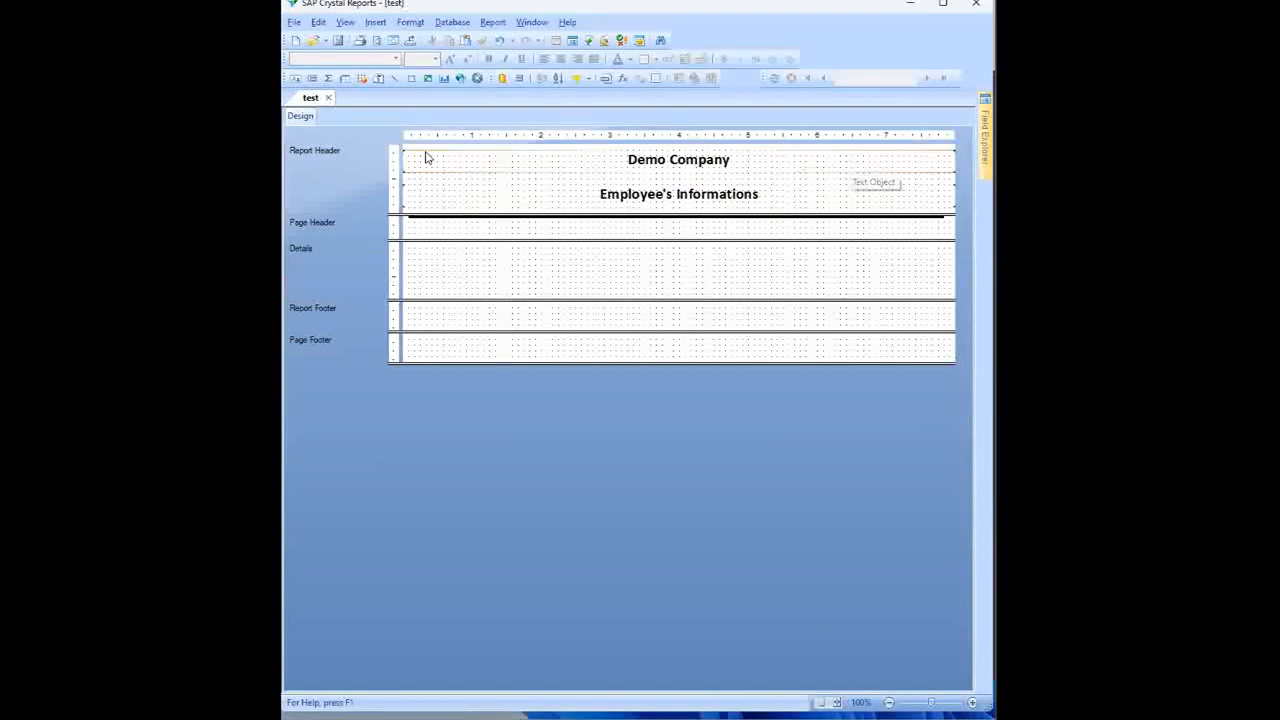
Add guidelines at the left and right page margins and fit the Demo Company title between them
{"action": "left_click", "coordinate": [409, 138]}
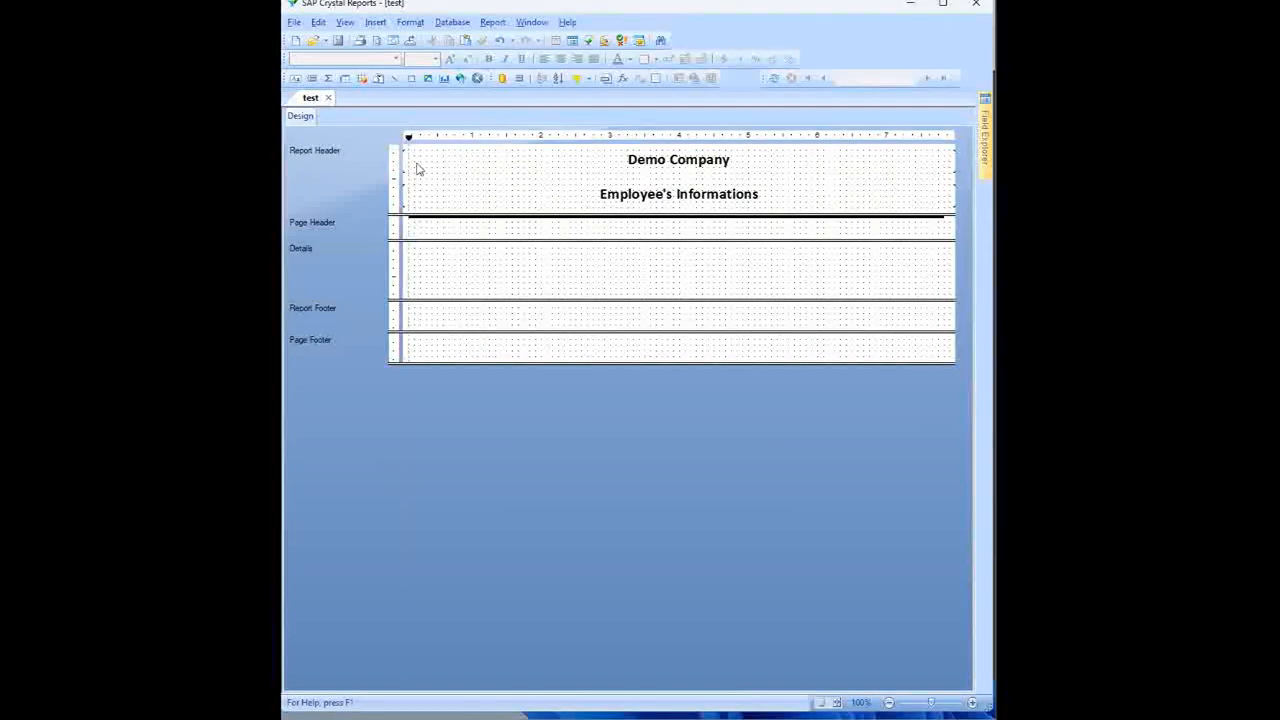
{"action": "left_click", "coordinate": [430, 192]}
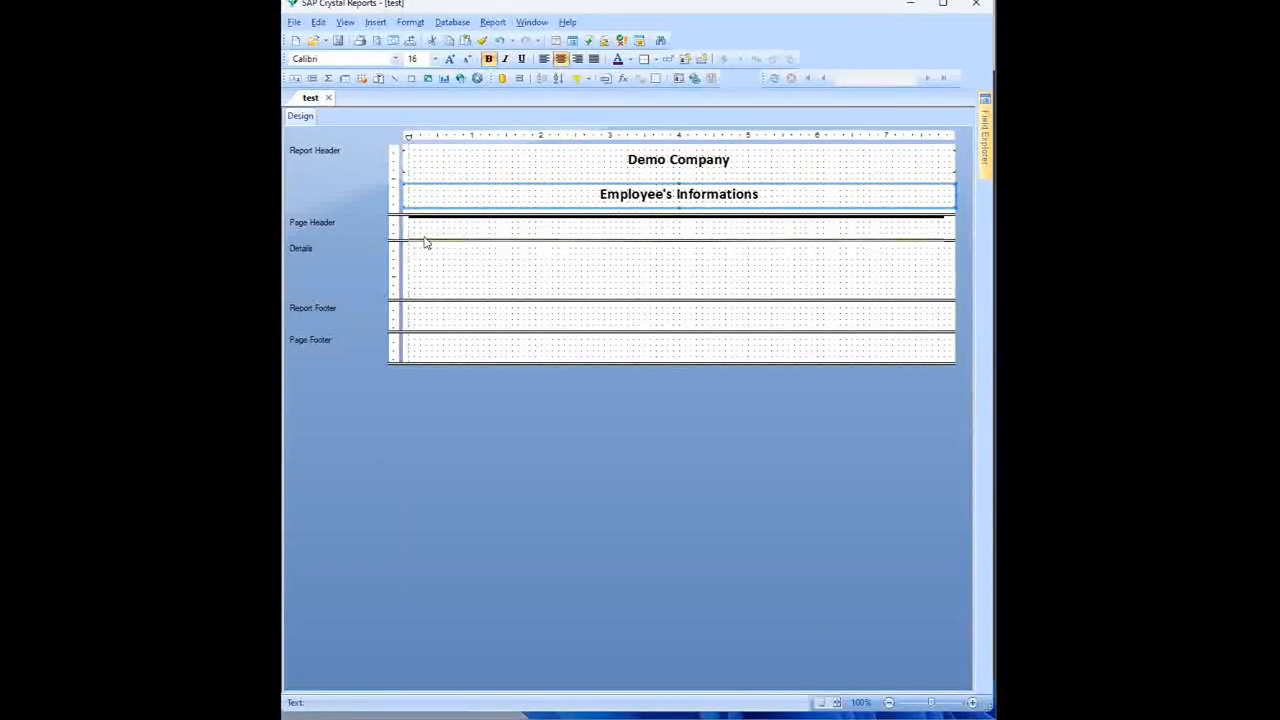
{"action": "left_click", "coordinate": [945, 139]}
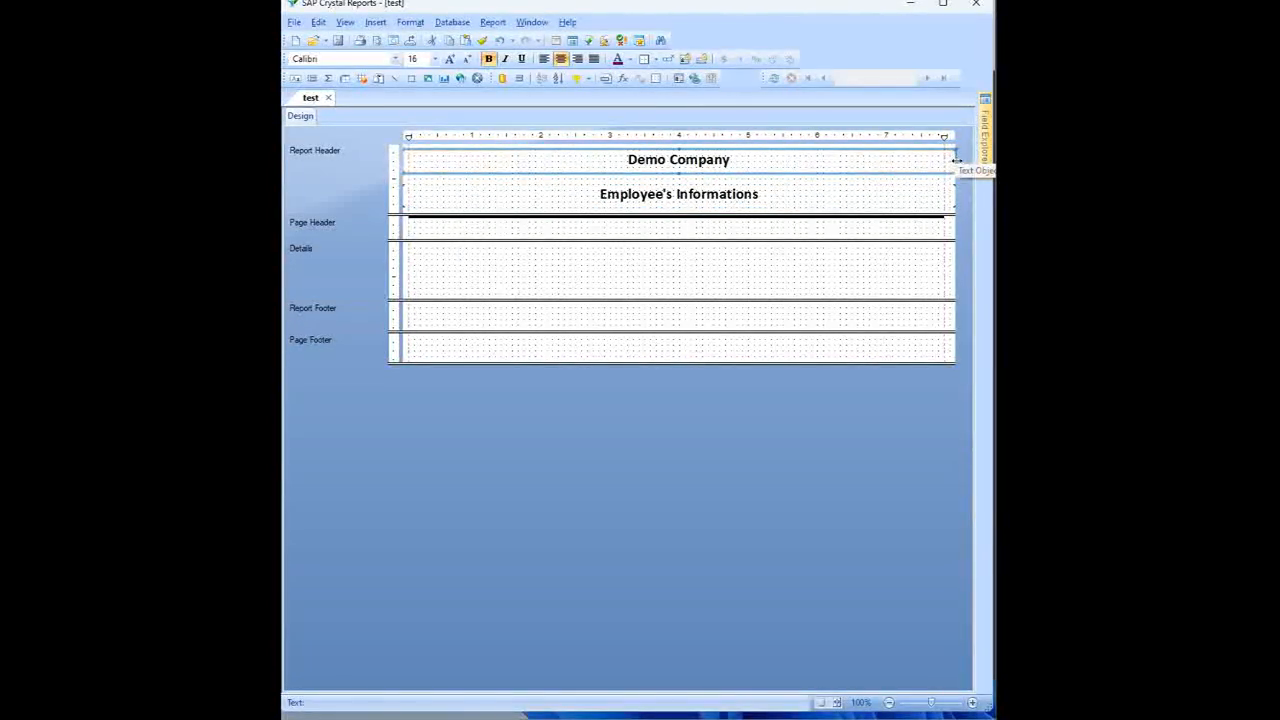
{"action": "left_click_drag", "start_coordinate": [956, 160], "coordinate": [944, 160]}
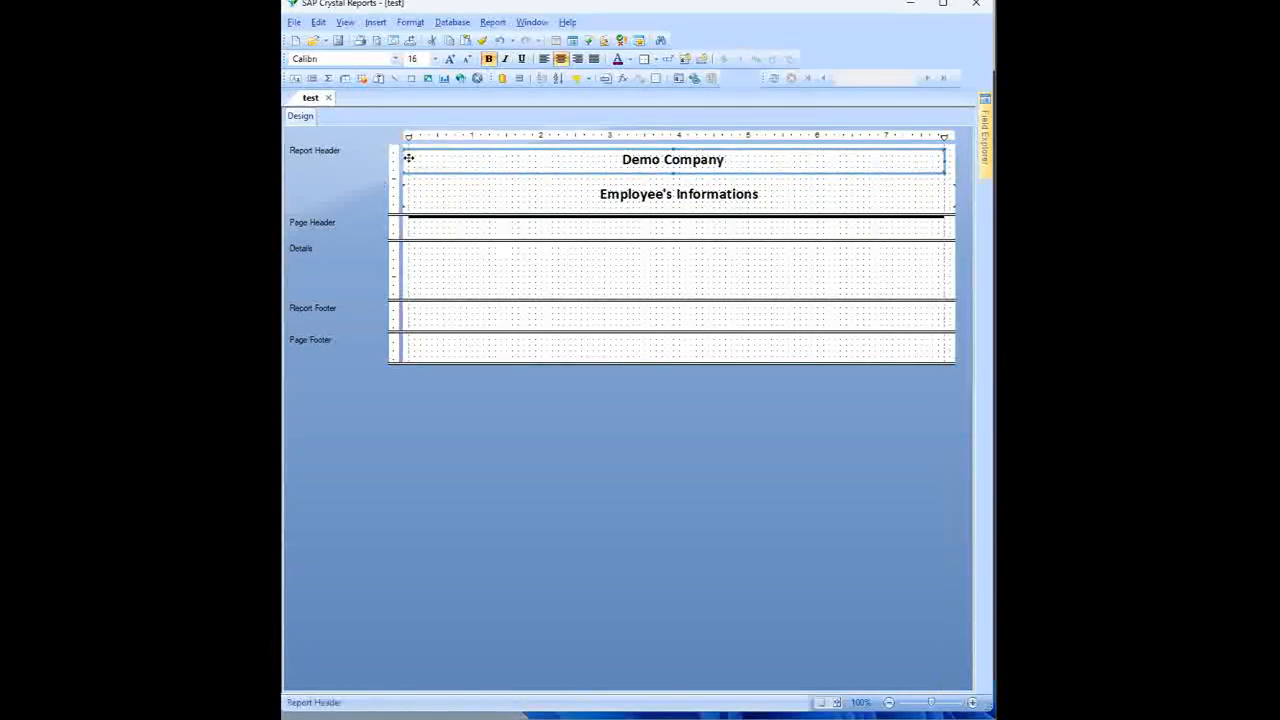
{"action": "left_click_drag", "start_coordinate": [421, 158], "coordinate": [430, 163]}
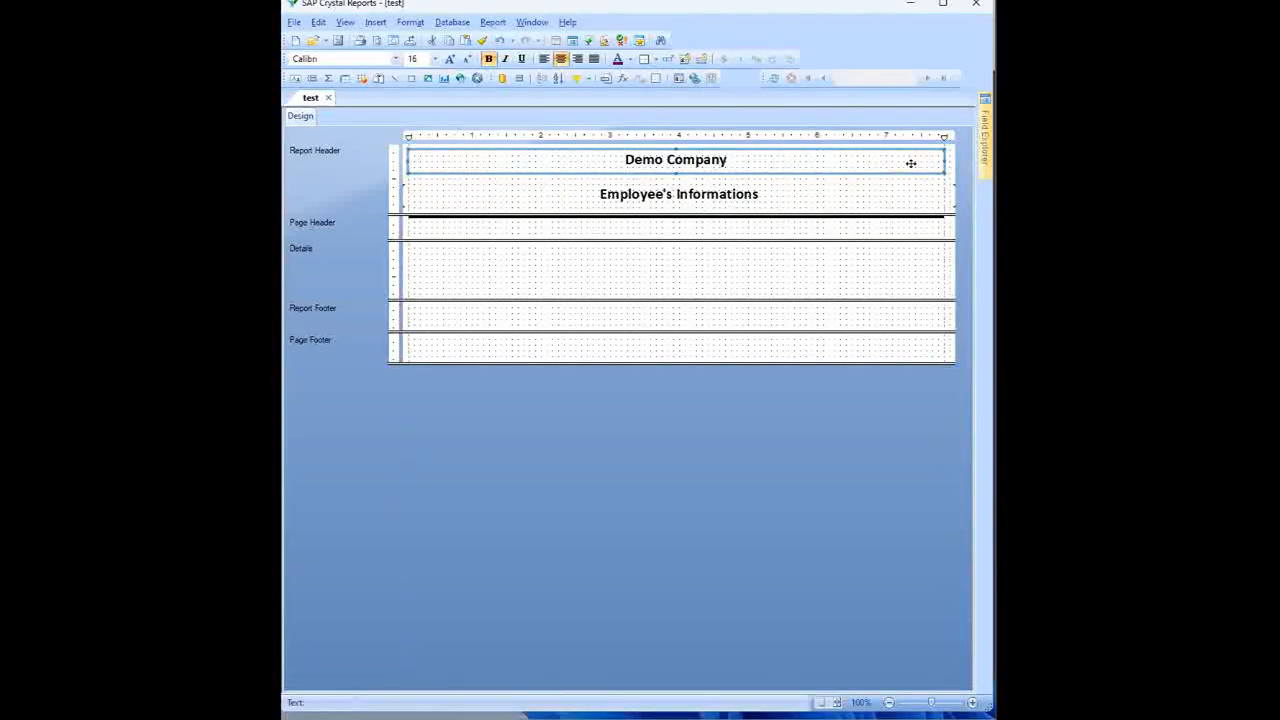
Make Employee's Informations the same size as Demo Company and align both titles' left edges
{"action": "left_click", "coordinate": [857, 198], "text": "ctrl"}
{"action": "right_click", "coordinate": [841, 163]}
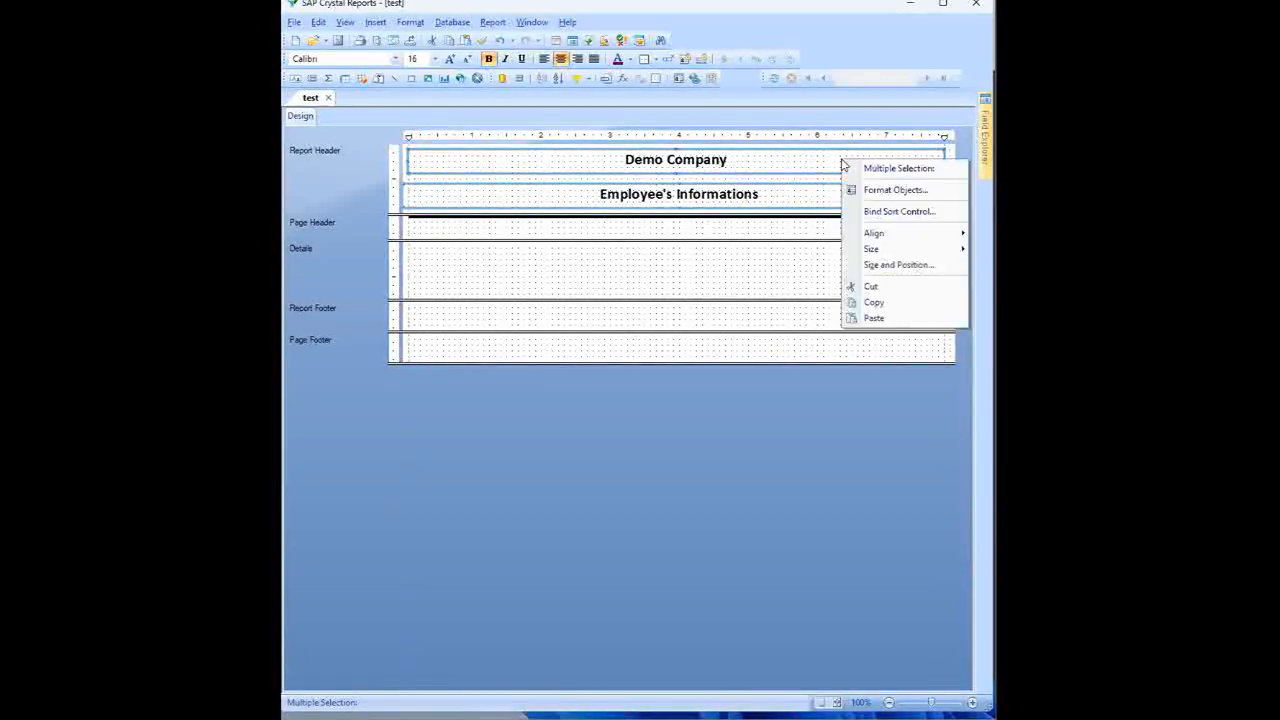
{"action": "mouse_move", "coordinate": [871, 249]}
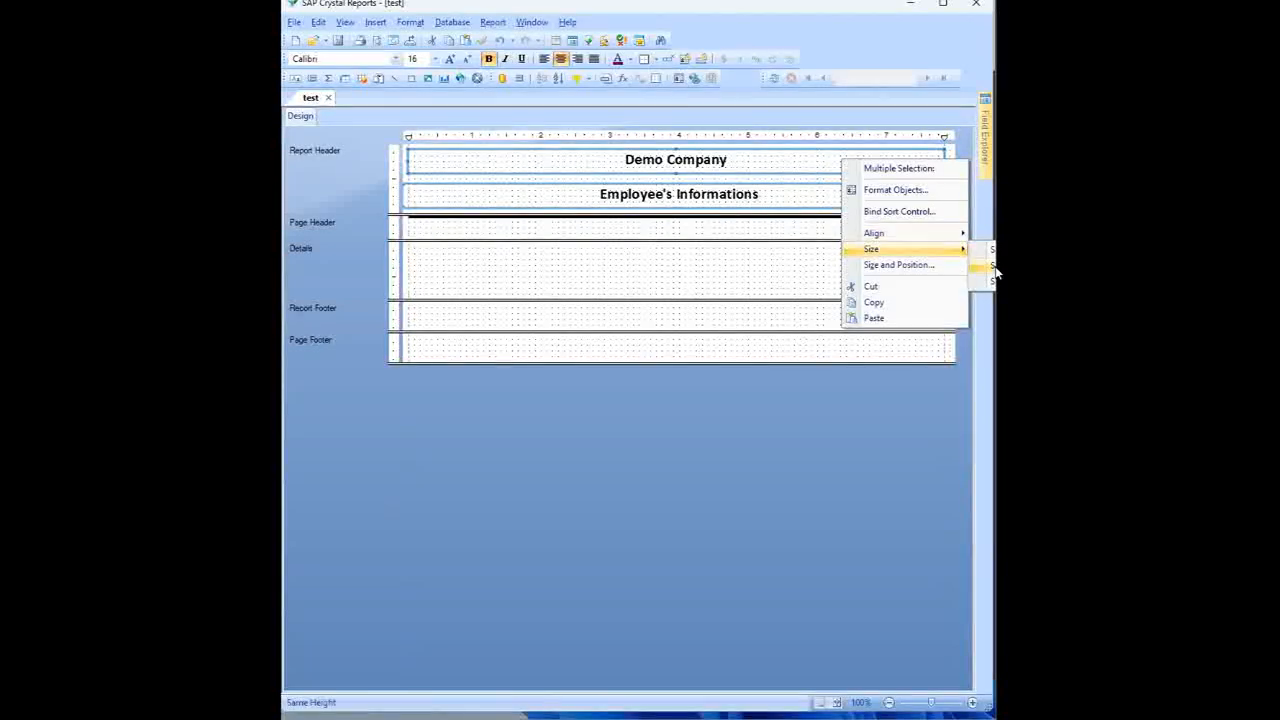
{"action": "left_click", "coordinate": [994, 249]}
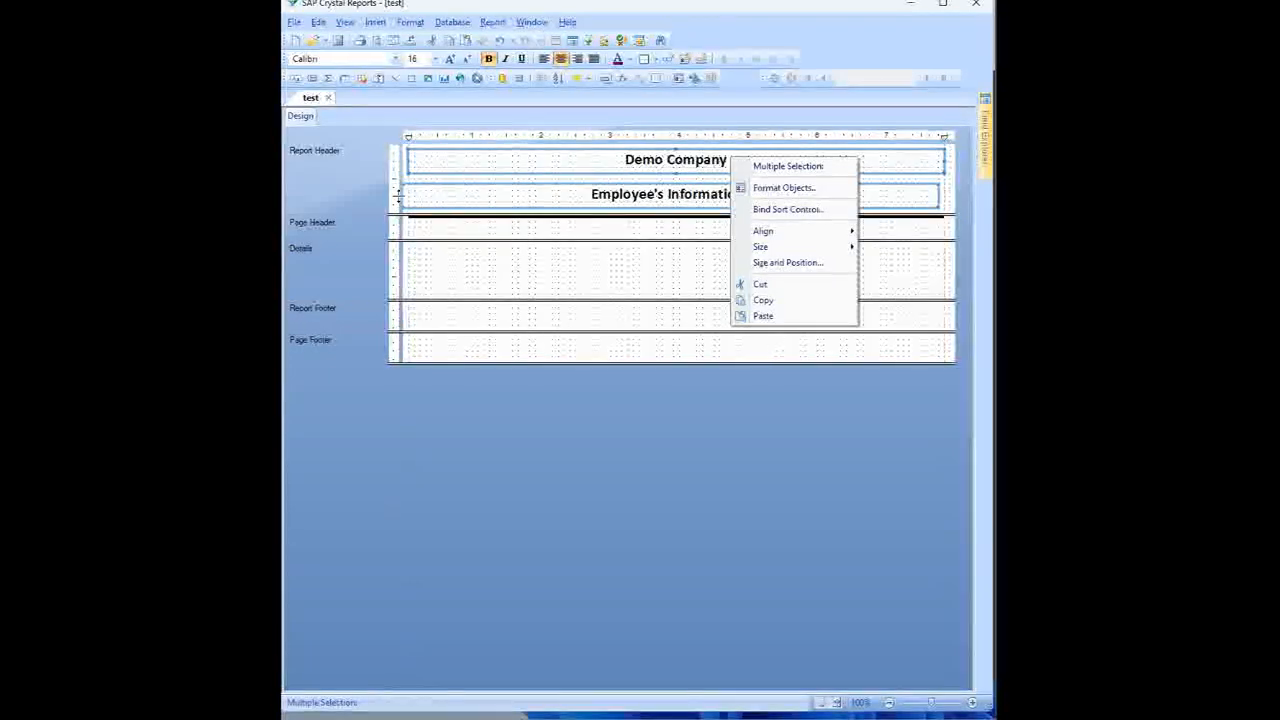
{"action": "right_click", "coordinate": [593, 166]}
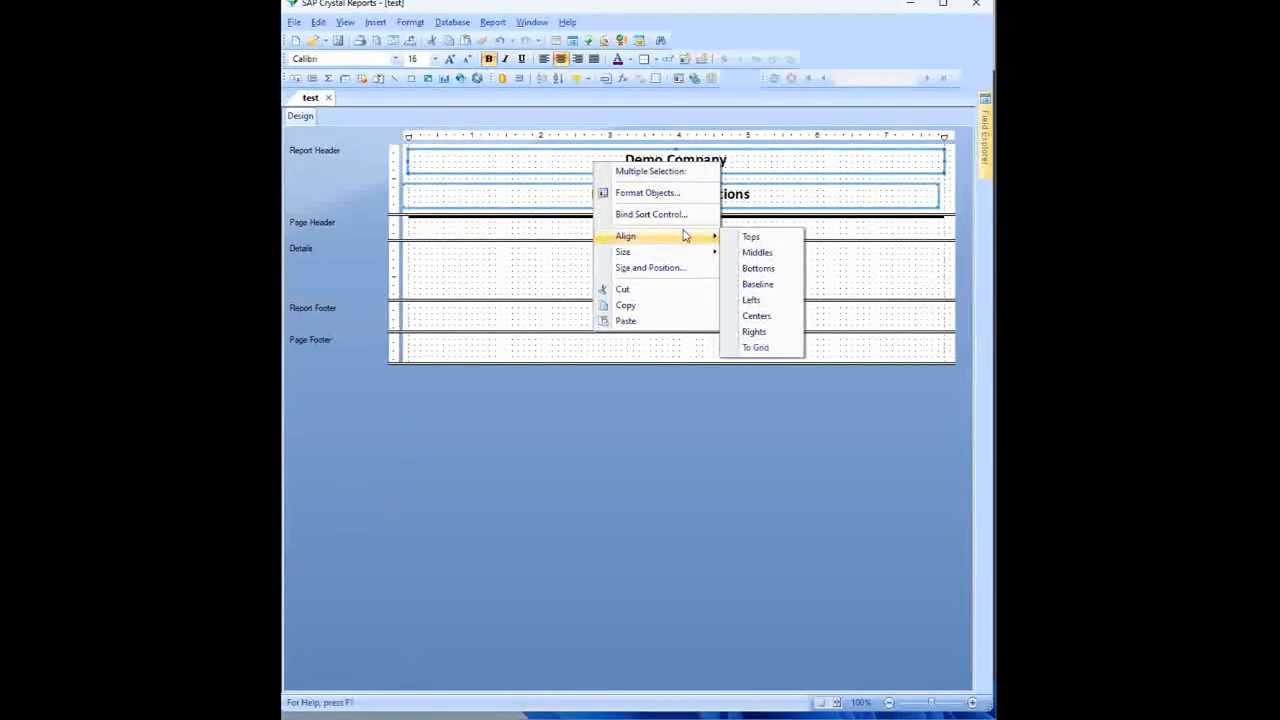
{"action": "left_click", "coordinate": [754, 299]}
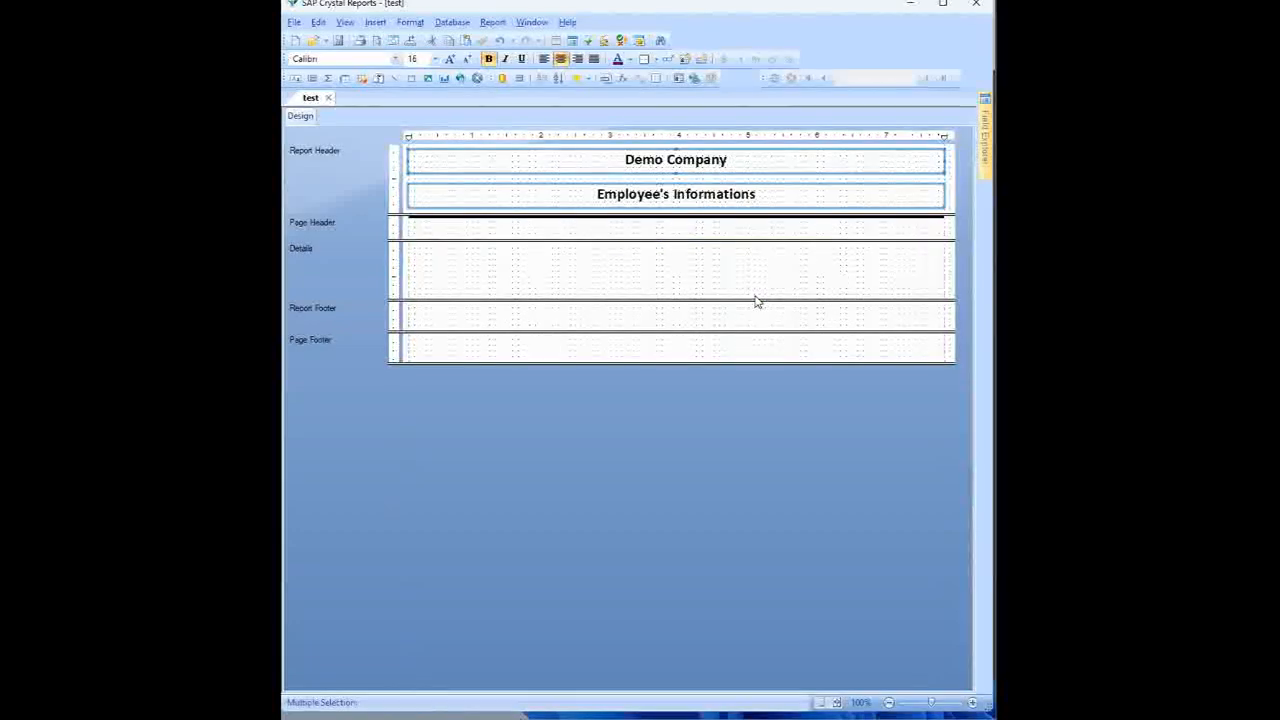
{"action": "left_click", "coordinate": [450, 258]}
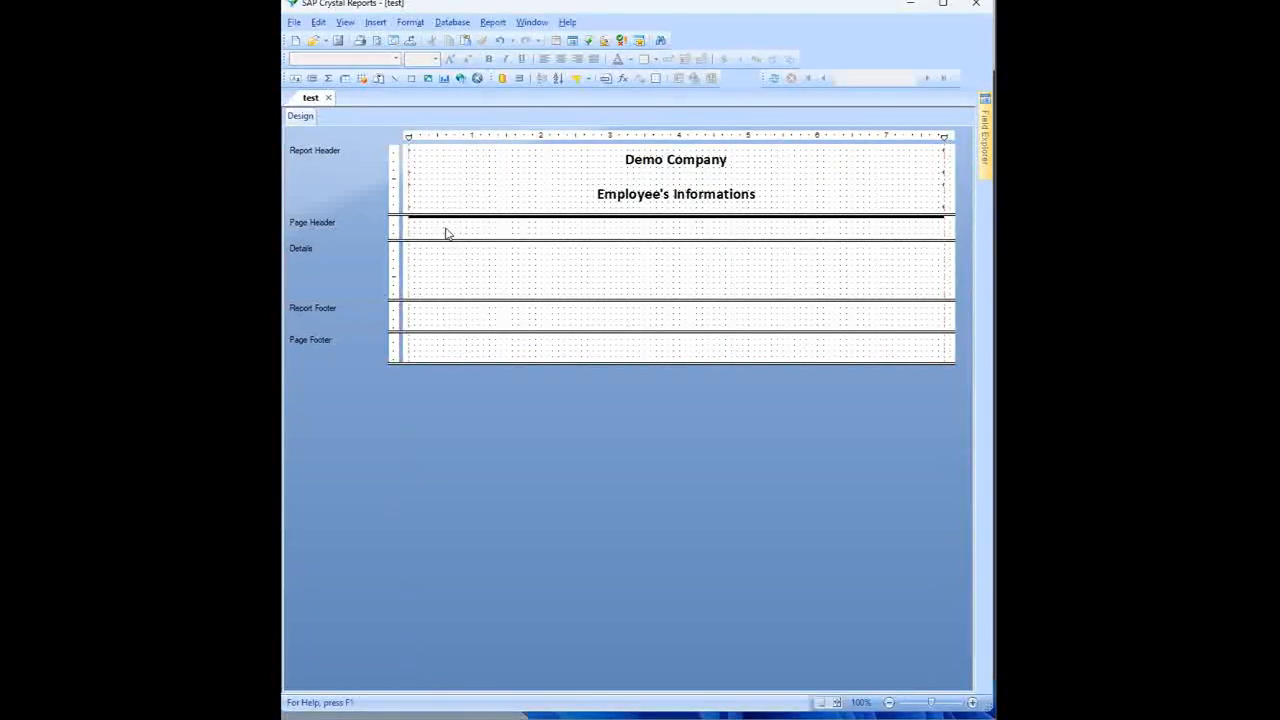
Add vertical guidelines at about 2 and 5 inches on the ruler for the columns
{"action": "left_click", "coordinate": [393, 80]}
{"action": "key", "text": "Escape"}
{"action": "left_click", "coordinate": [539, 136]}
{"action": "mouse_move", "coordinate": [978, 150]}
{"action": "left_click_drag", "start_coordinate": [882, 163], "coordinate": [583, 231]}
{"action": "left_click", "coordinate": [748, 137]}
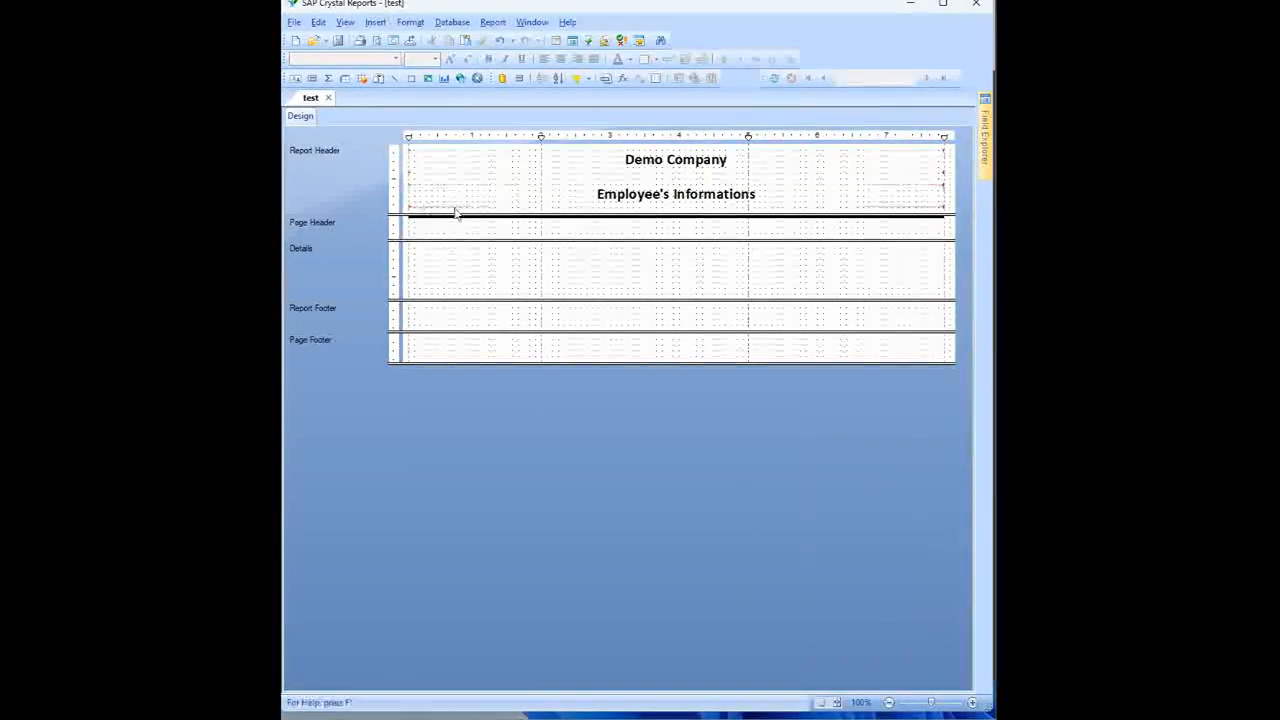
Place the EmpID field from Field Explorer into the Details section against the left guideline
{"action": "mouse_move", "coordinate": [980, 150]}
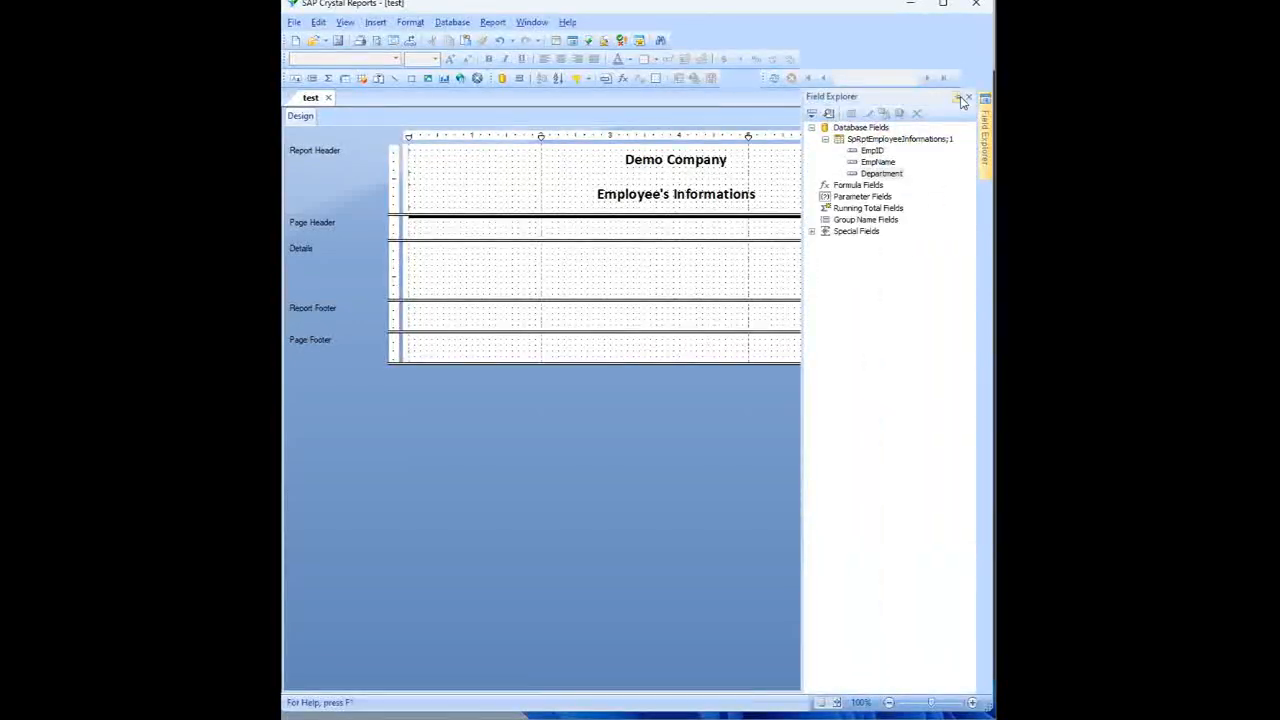
{"action": "left_click_drag", "start_coordinate": [889, 164], "coordinate": [540, 215]}
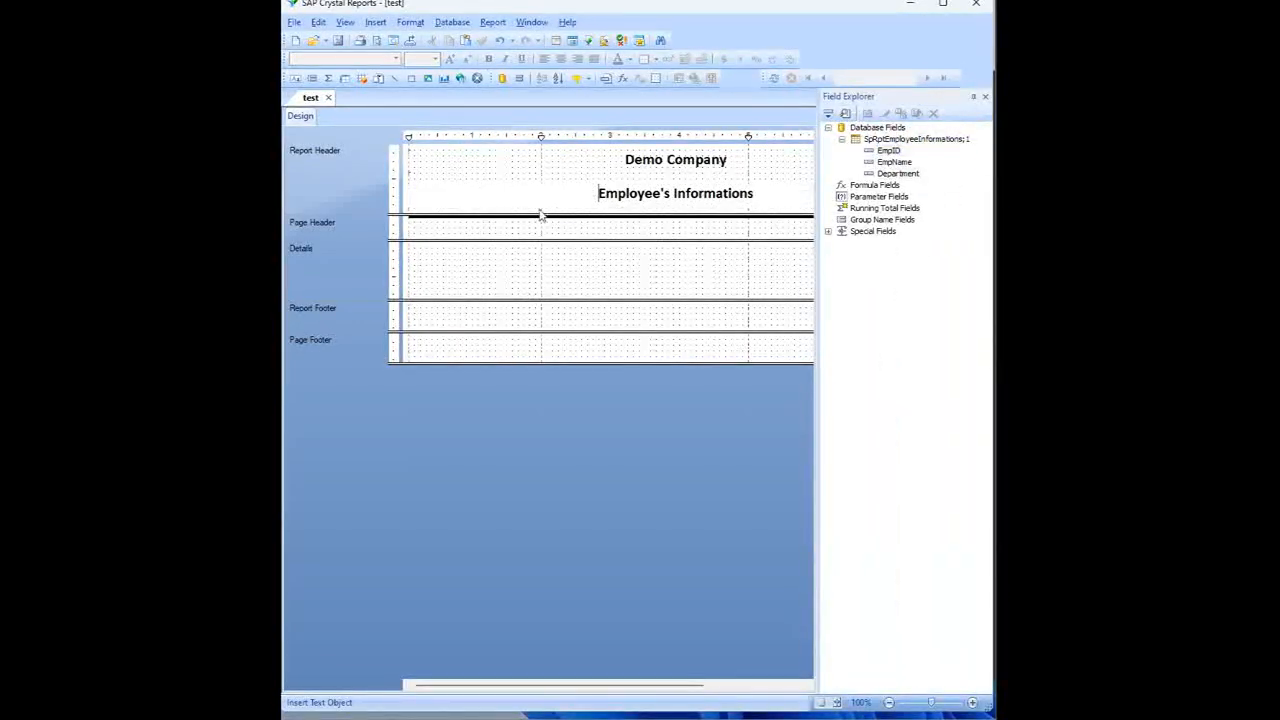
{"action": "left_click_drag", "start_coordinate": [465, 253], "coordinate": [418, 248]}
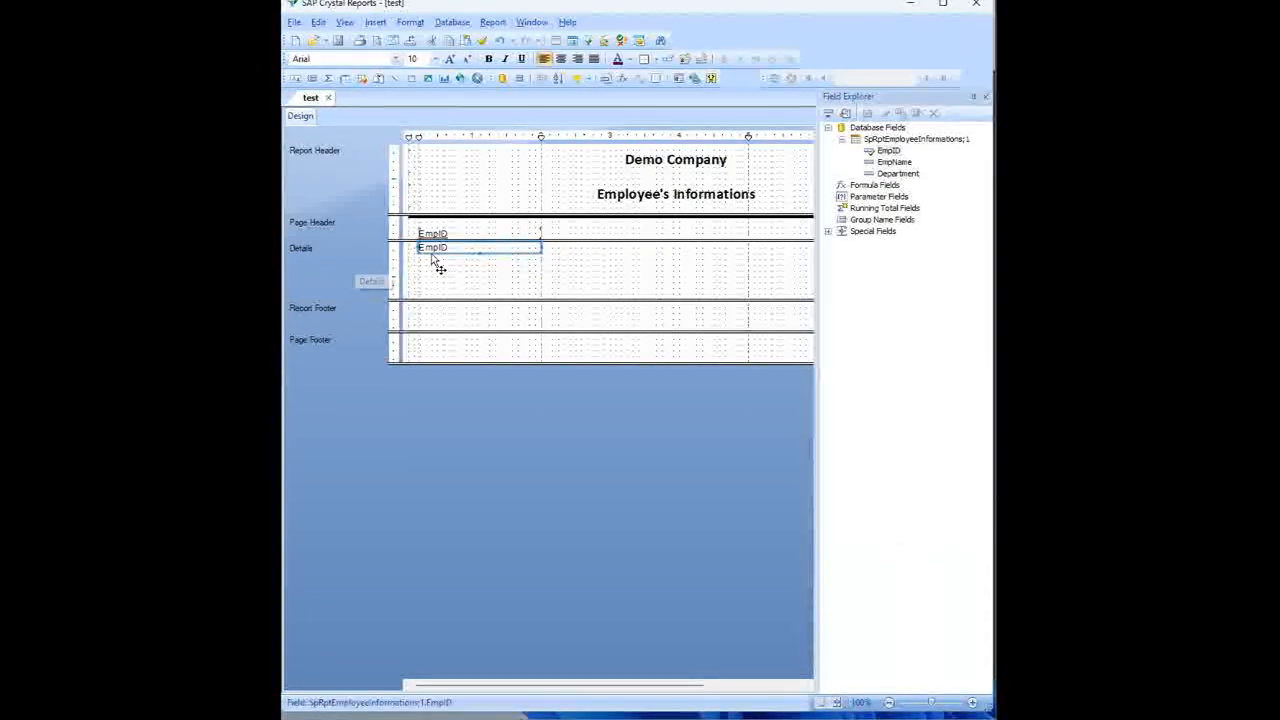
Paste a copy of the header line beneath the EmpID row and shrink the Details section to fit
{"action": "left_click", "coordinate": [463, 218]}
{"action": "key", "text": "ctrl+c"}
{"action": "key", "text": "ctrl+v"}
{"action": "left_click", "coordinate": [421, 262]}
{"action": "left_click", "coordinate": [421, 260]}
{"action": "right_click", "coordinate": [566, 253]}
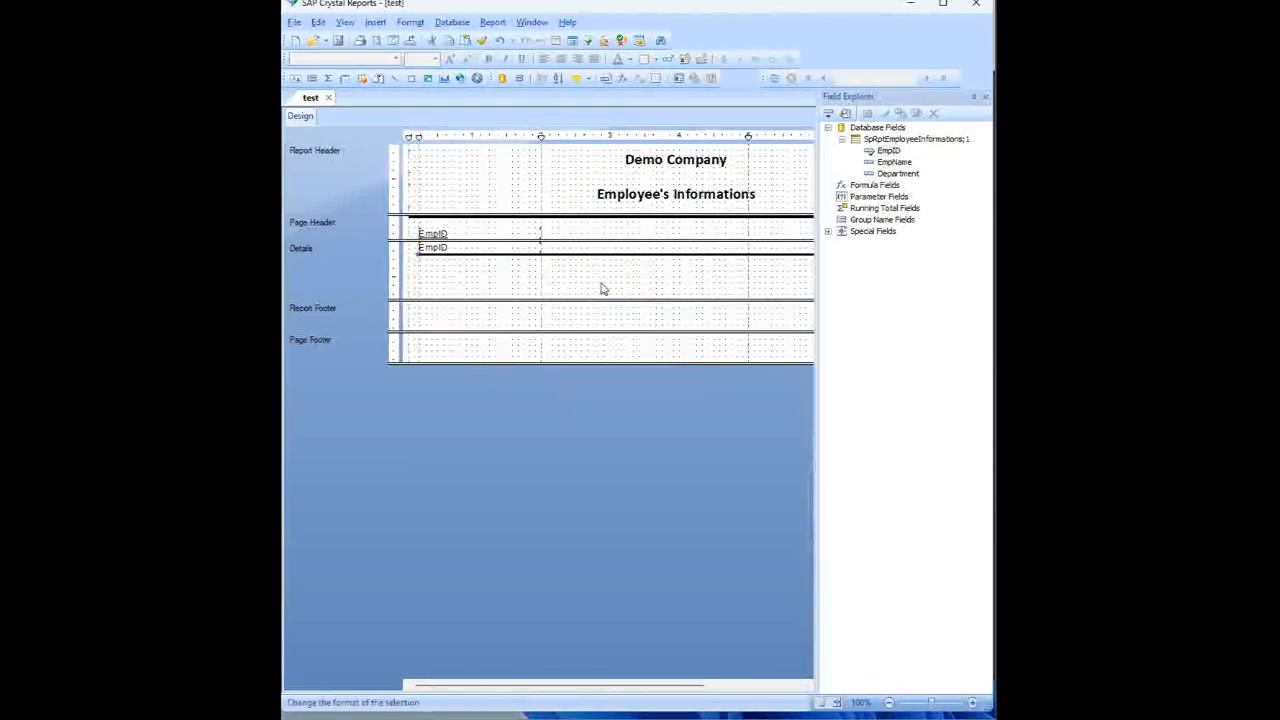
{"action": "left_click", "coordinate": [590, 281]}
{"action": "left_click", "coordinate": [578, 290]}
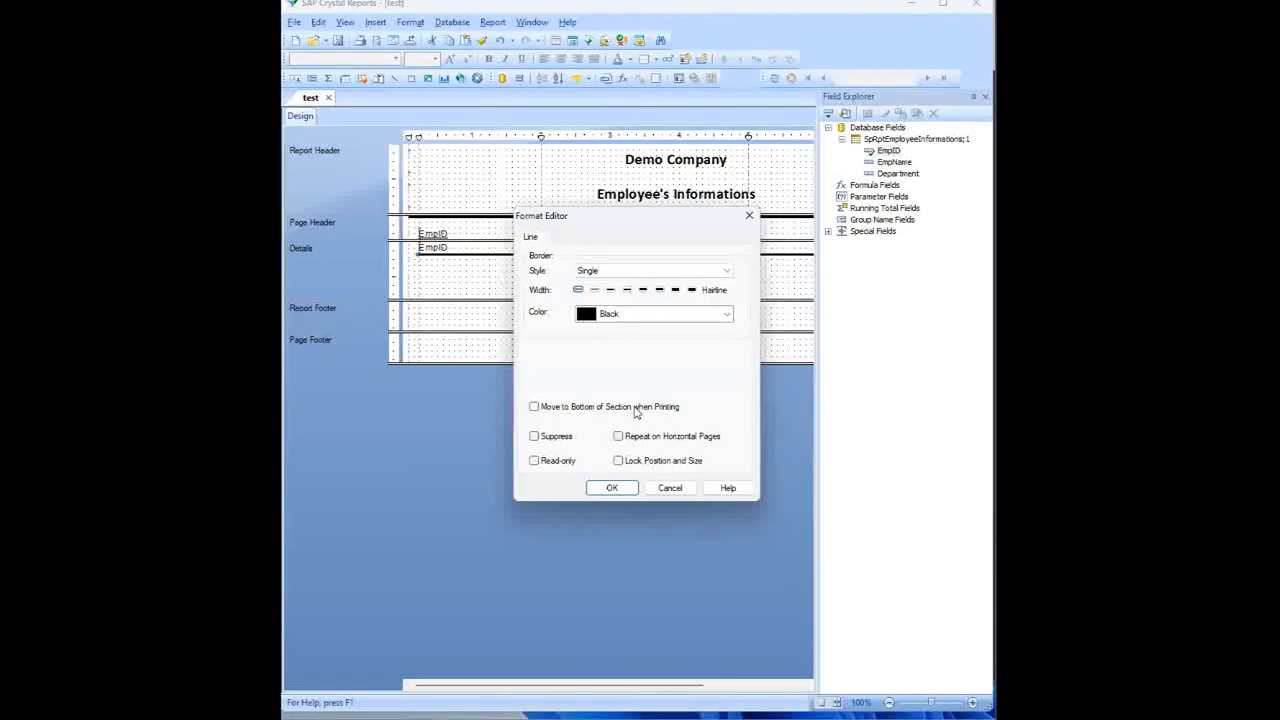
{"action": "left_click", "coordinate": [612, 488]}
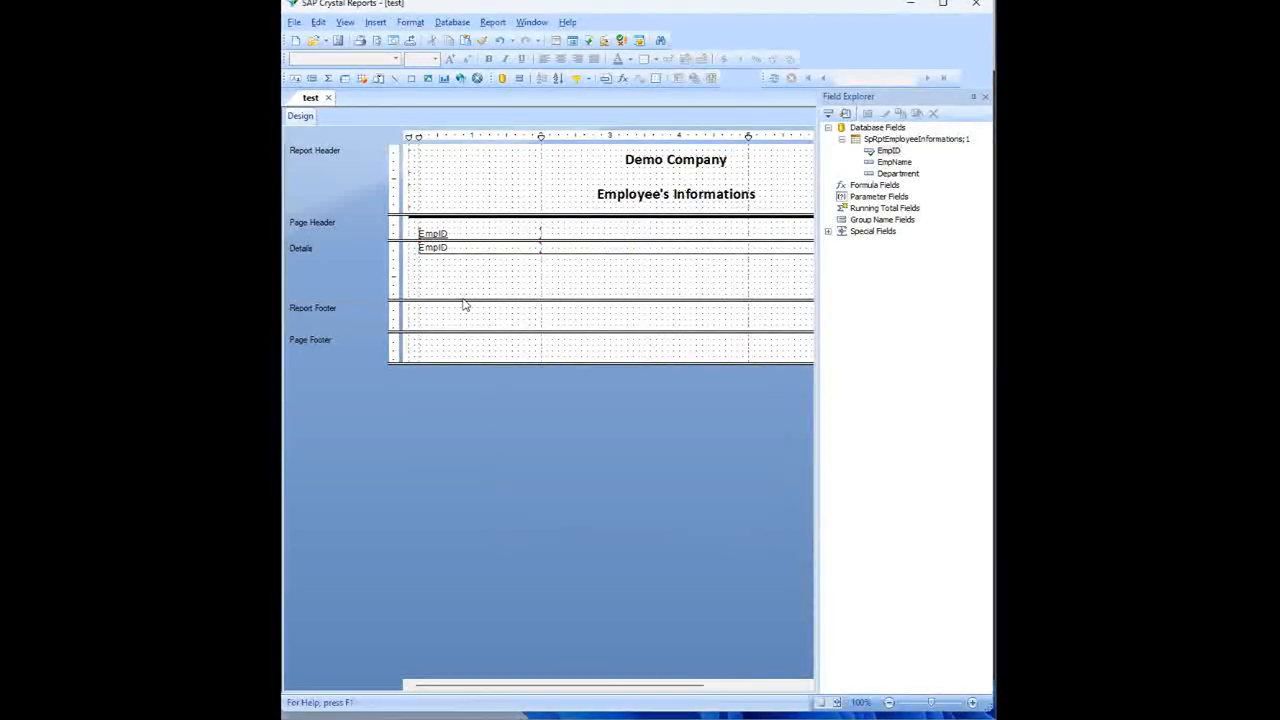
{"action": "left_click_drag", "start_coordinate": [468, 299], "coordinate": [471, 244]}
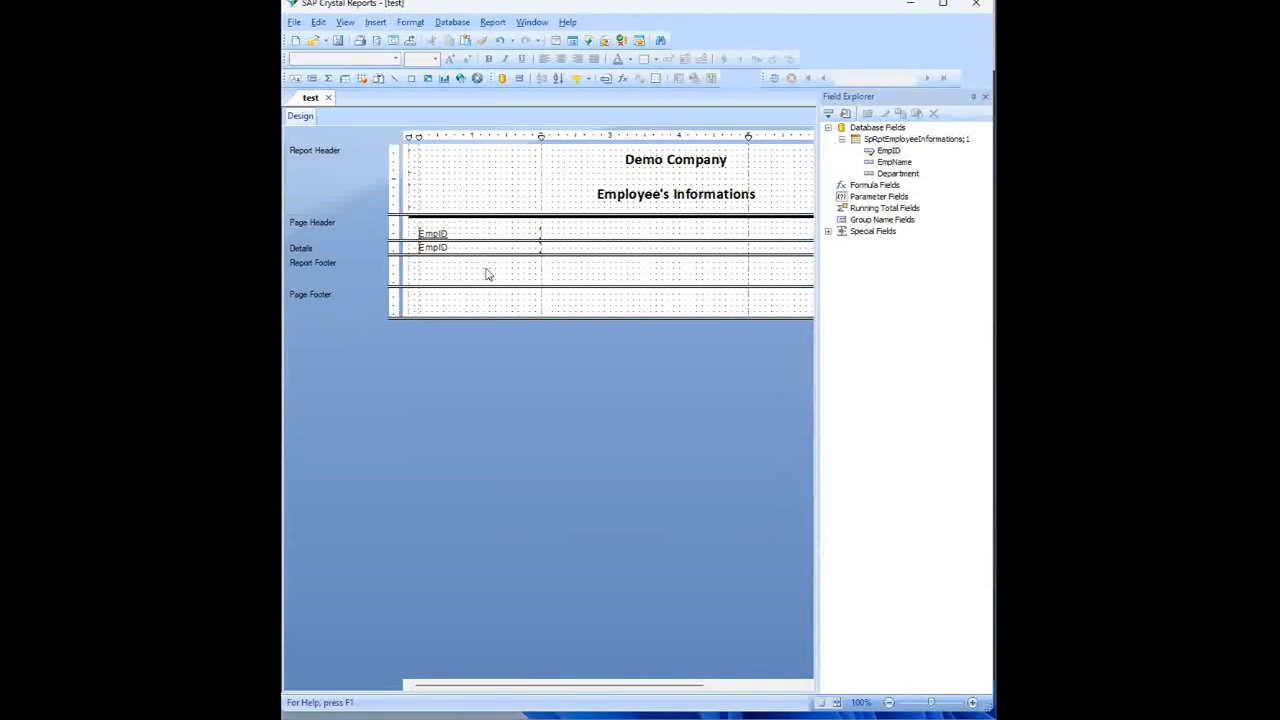
Center the EmpID column heading and set its font to Calibri
{"action": "left_click", "coordinate": [973, 103]}
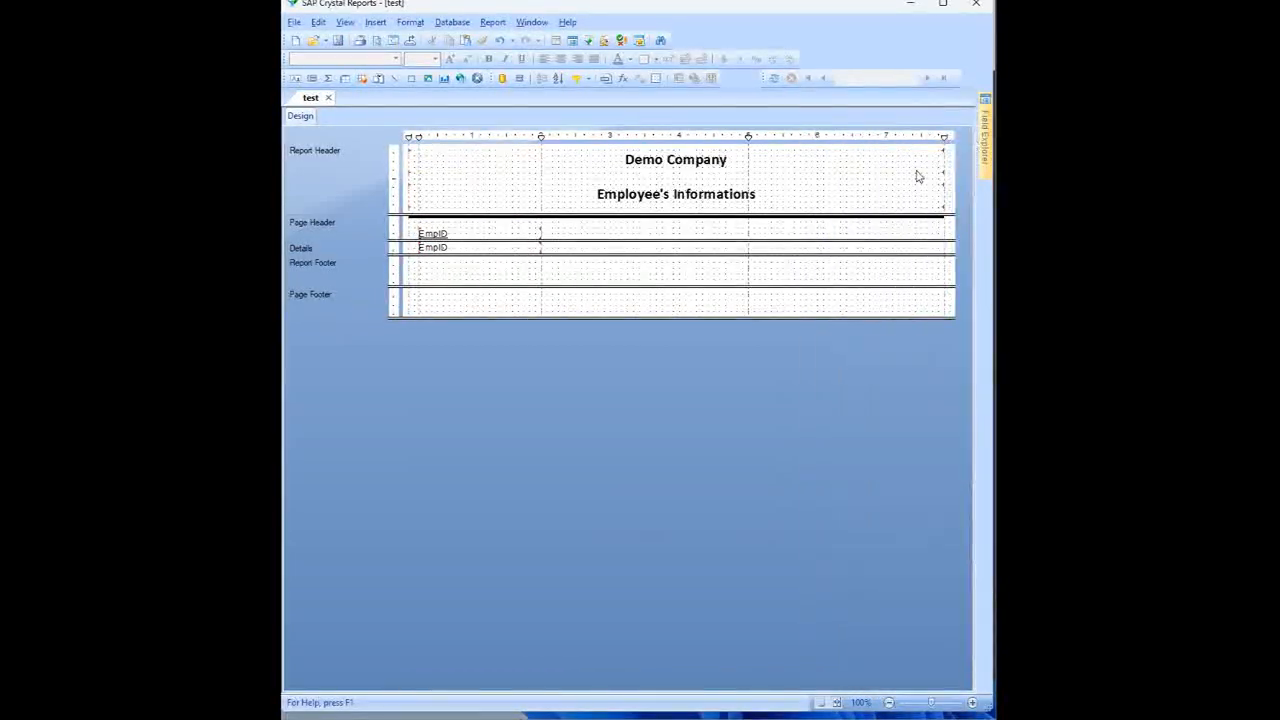
{"action": "mouse_move", "coordinate": [988, 128]}
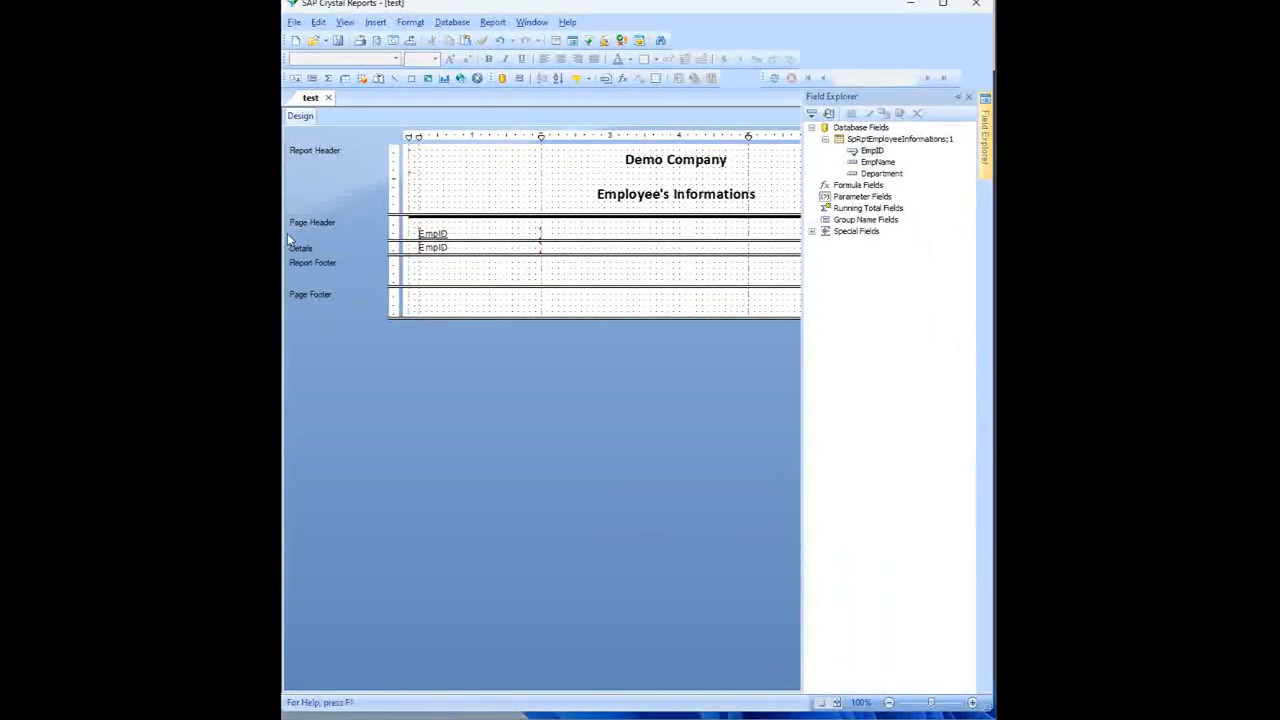
{"action": "left_click", "coordinate": [435, 233]}
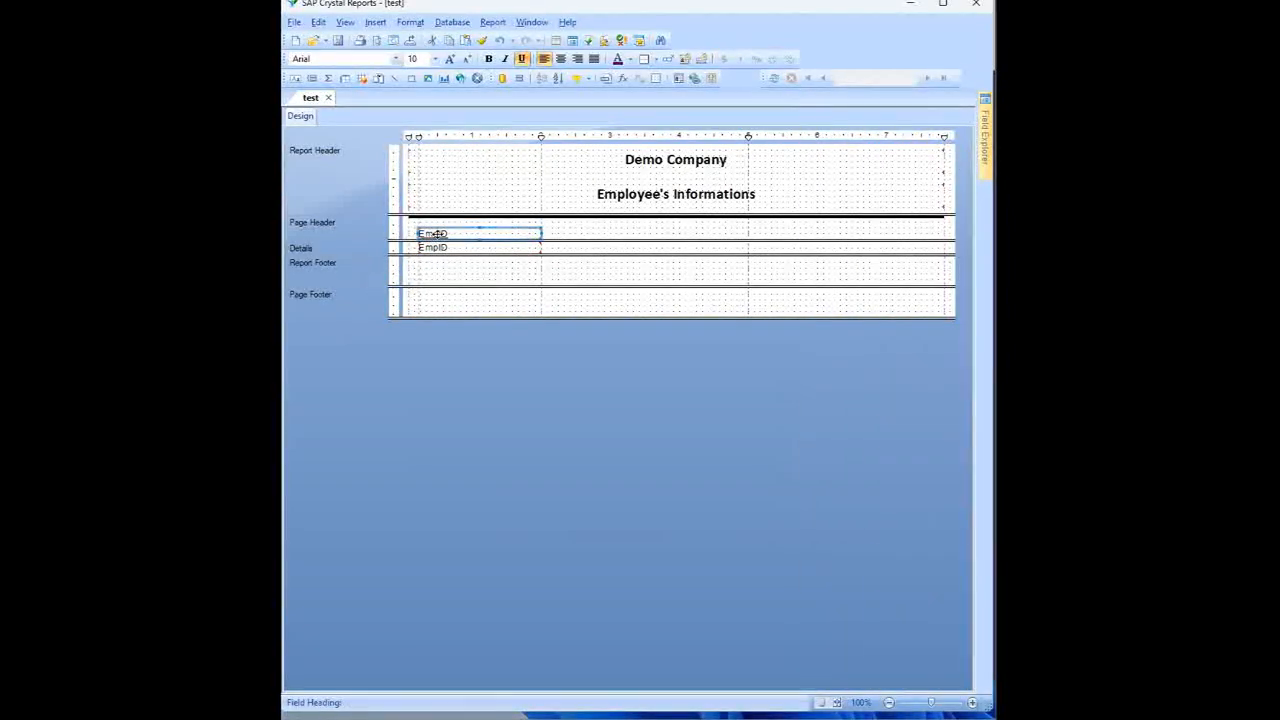
{"action": "left_click", "coordinate": [561, 58]}
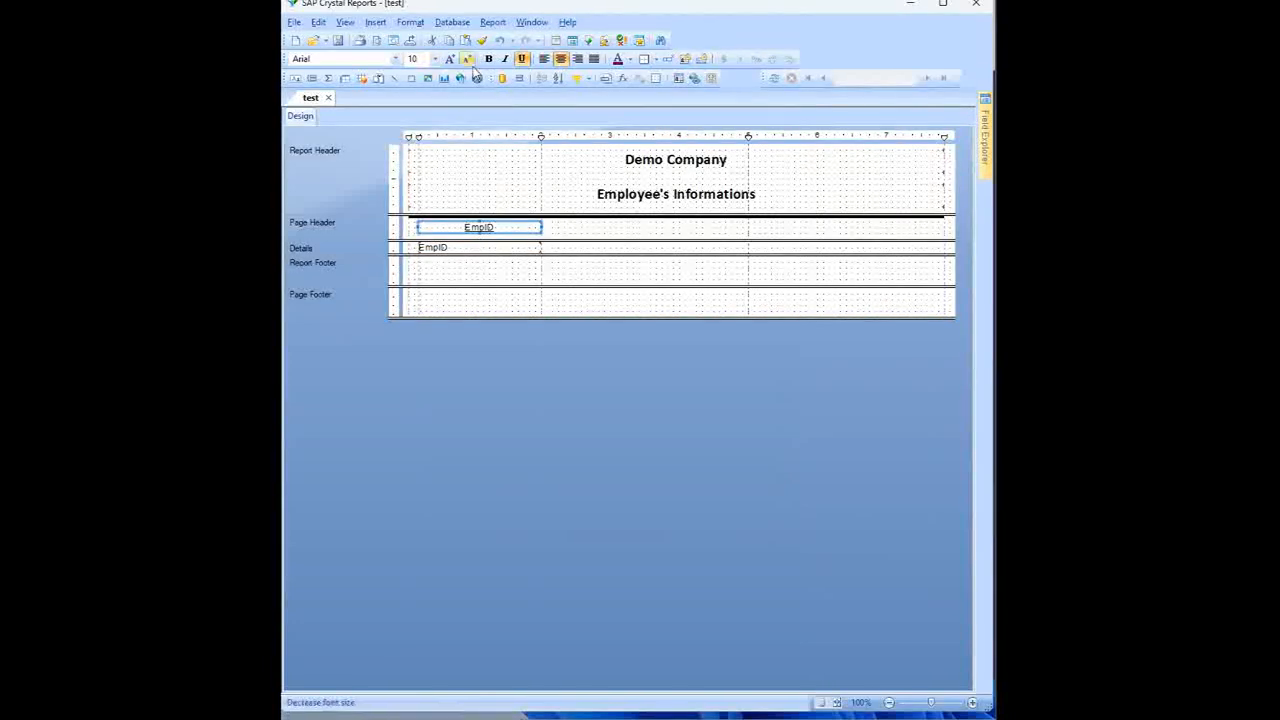
{"action": "type", "text": "Calibri"}
{"action": "key", "text": "Return"}
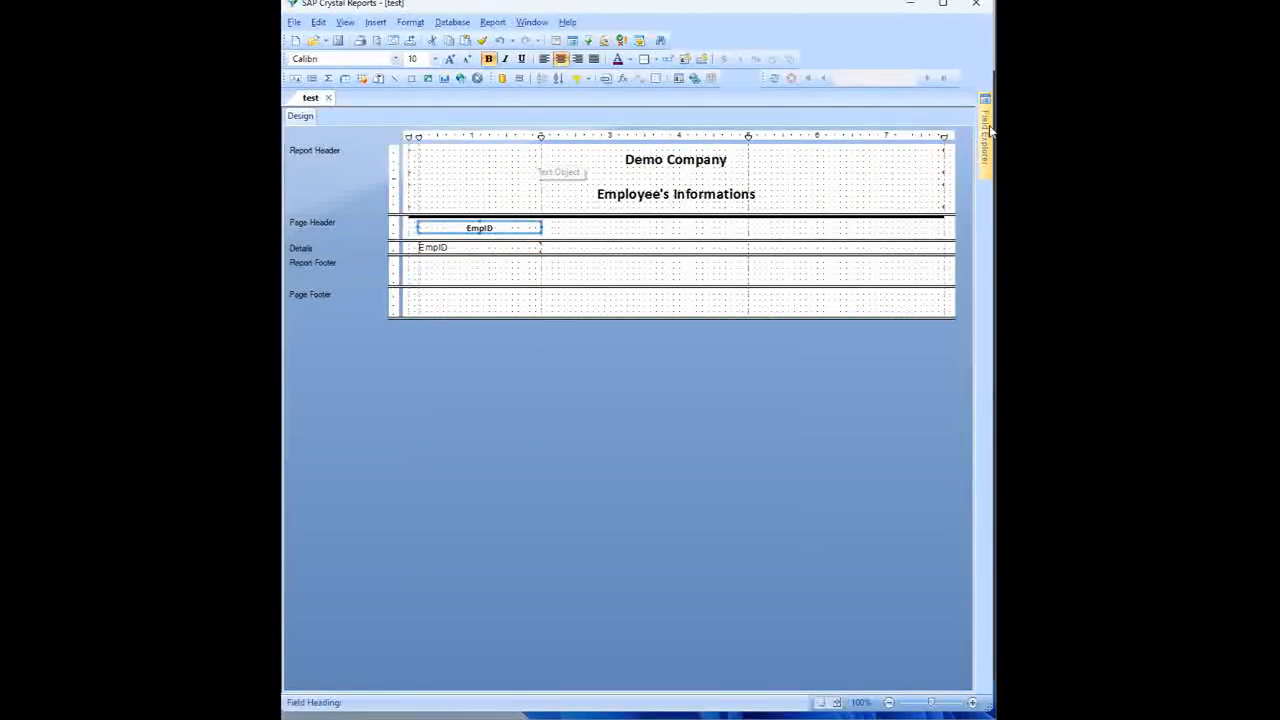
Place the EmpName field from Field Explorer into the Details section and move it against the 2-inch guideline
{"action": "mouse_move", "coordinate": [985, 130]}
{"action": "left_click_drag", "start_coordinate": [875, 165], "coordinate": [620, 248]}
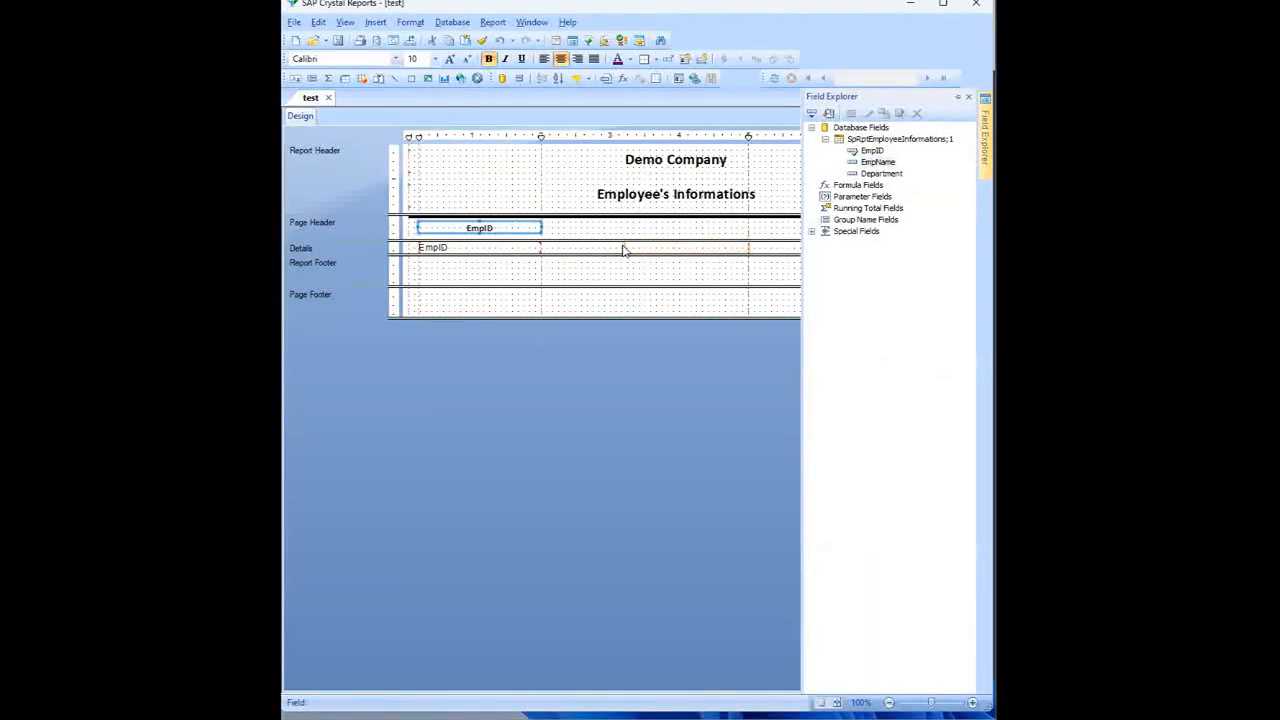
{"action": "left_click_drag", "start_coordinate": [622, 250], "coordinate": [622, 251]}
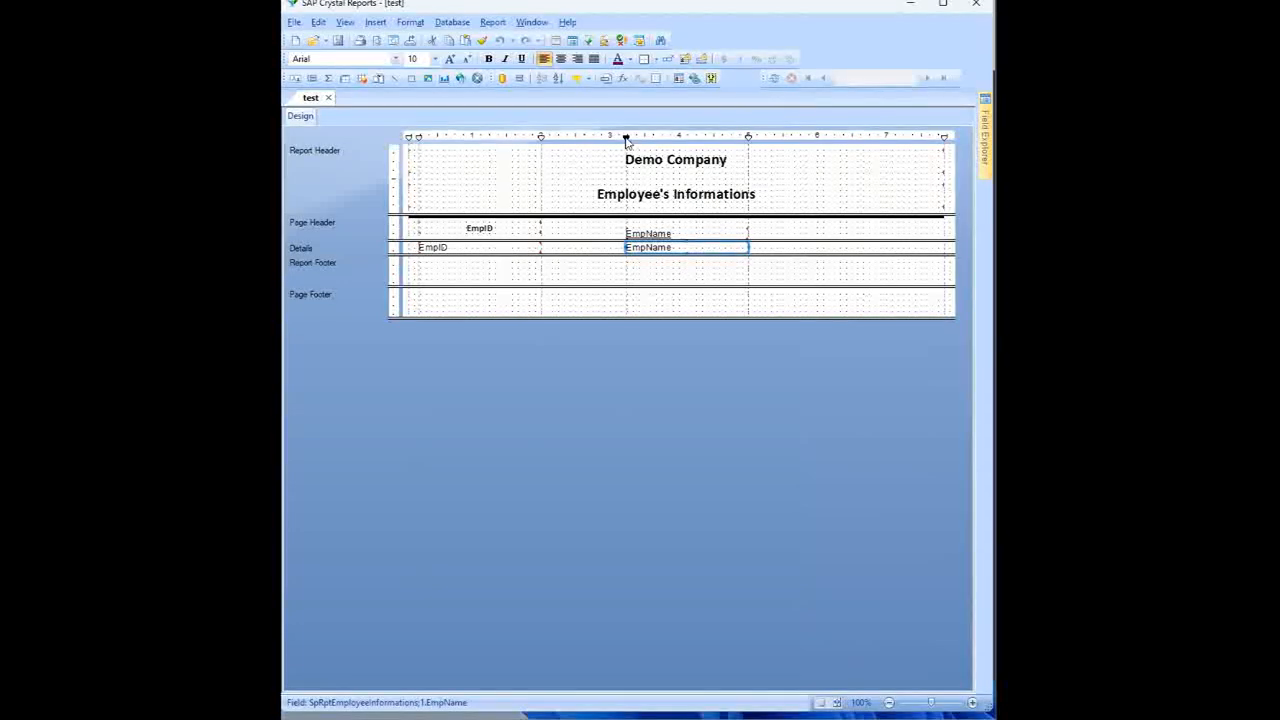
{"action": "left_click_drag", "start_coordinate": [626, 140], "coordinate": [628, 141]}
{"action": "left_click_drag", "start_coordinate": [625, 248], "coordinate": [551, 252]}
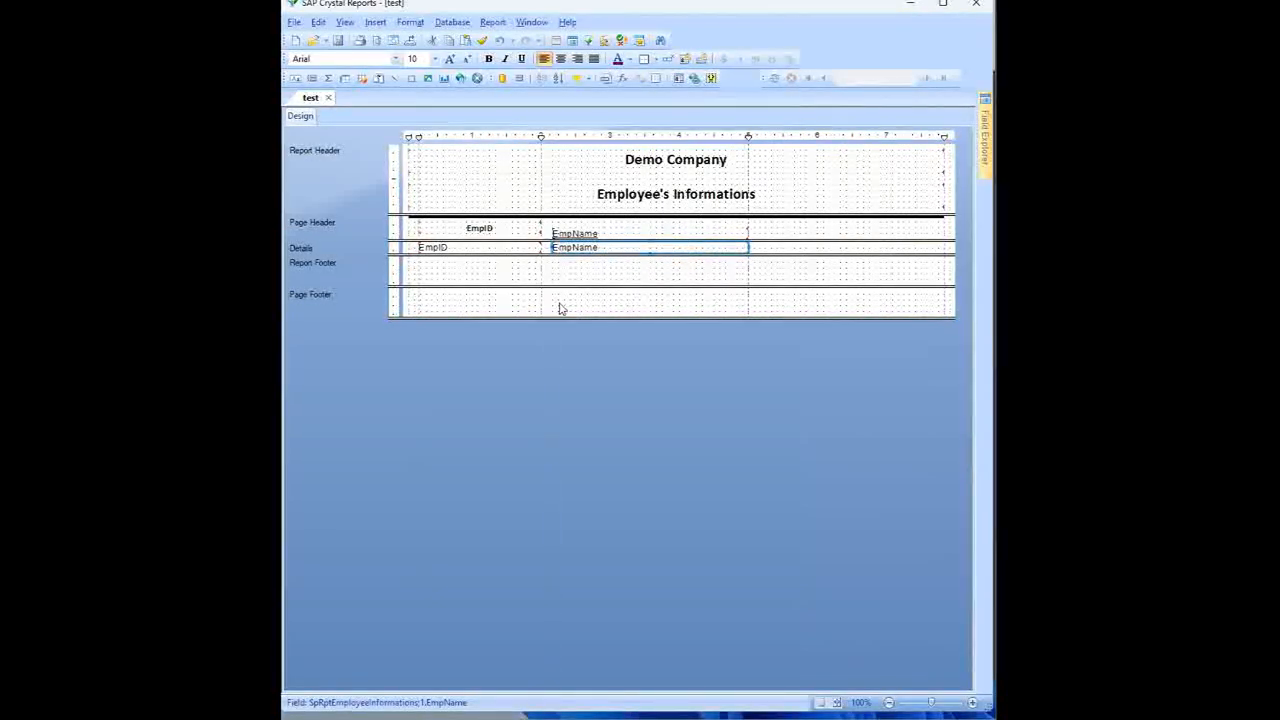
Copy the EmpID heading's formatting onto the EmpName heading with Format Painter
{"action": "left_click", "coordinate": [517, 229]}
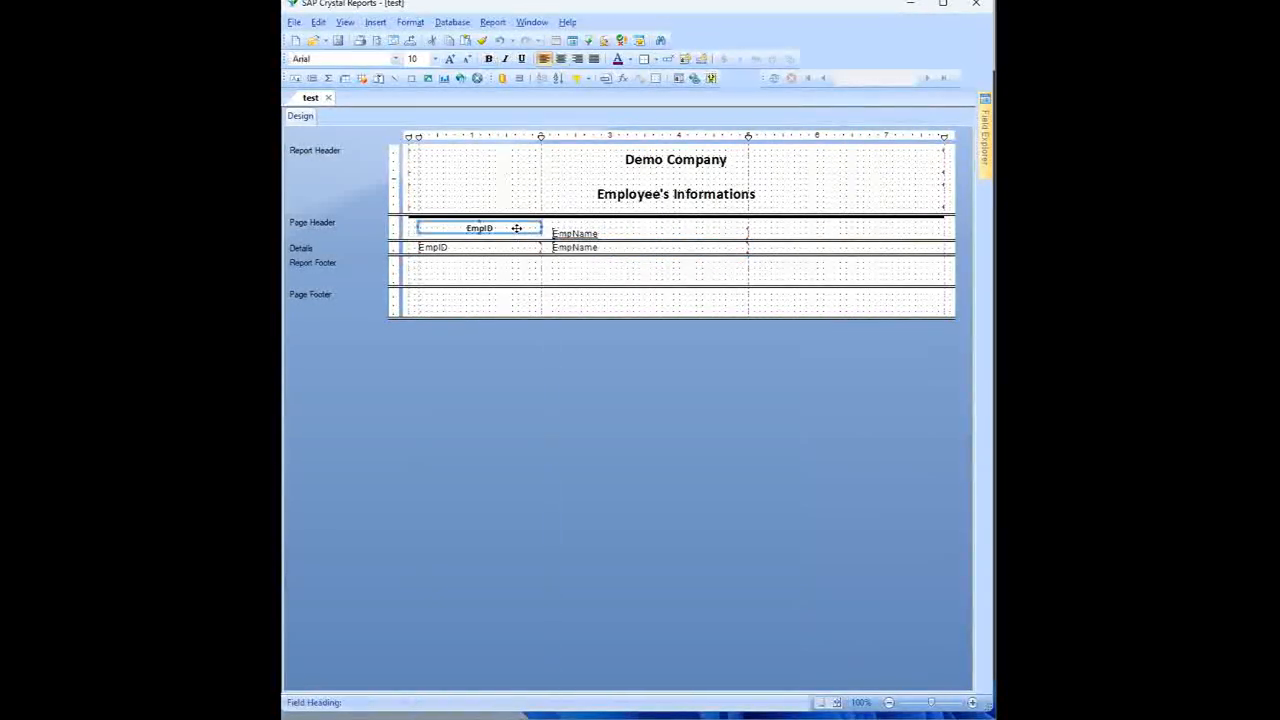
{"action": "left_click", "coordinate": [560, 234]}
{"action": "left_click", "coordinate": [533, 224]}
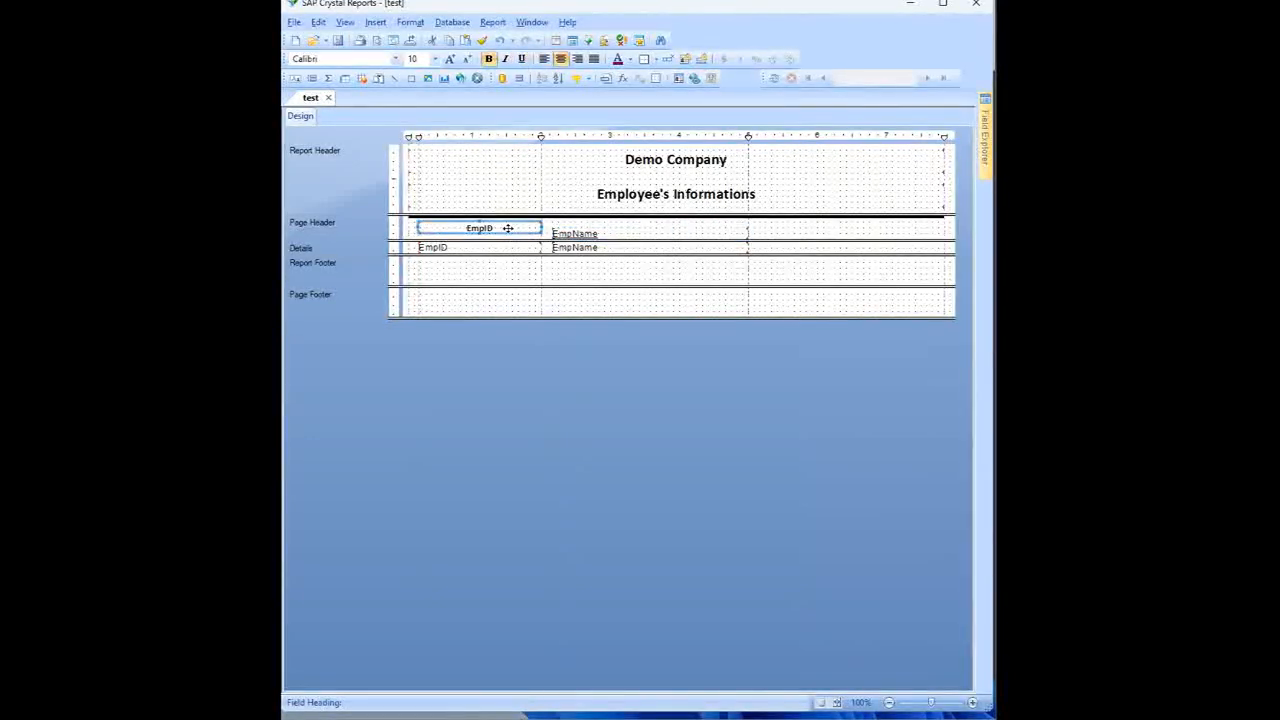
{"action": "left_click", "coordinate": [482, 40]}
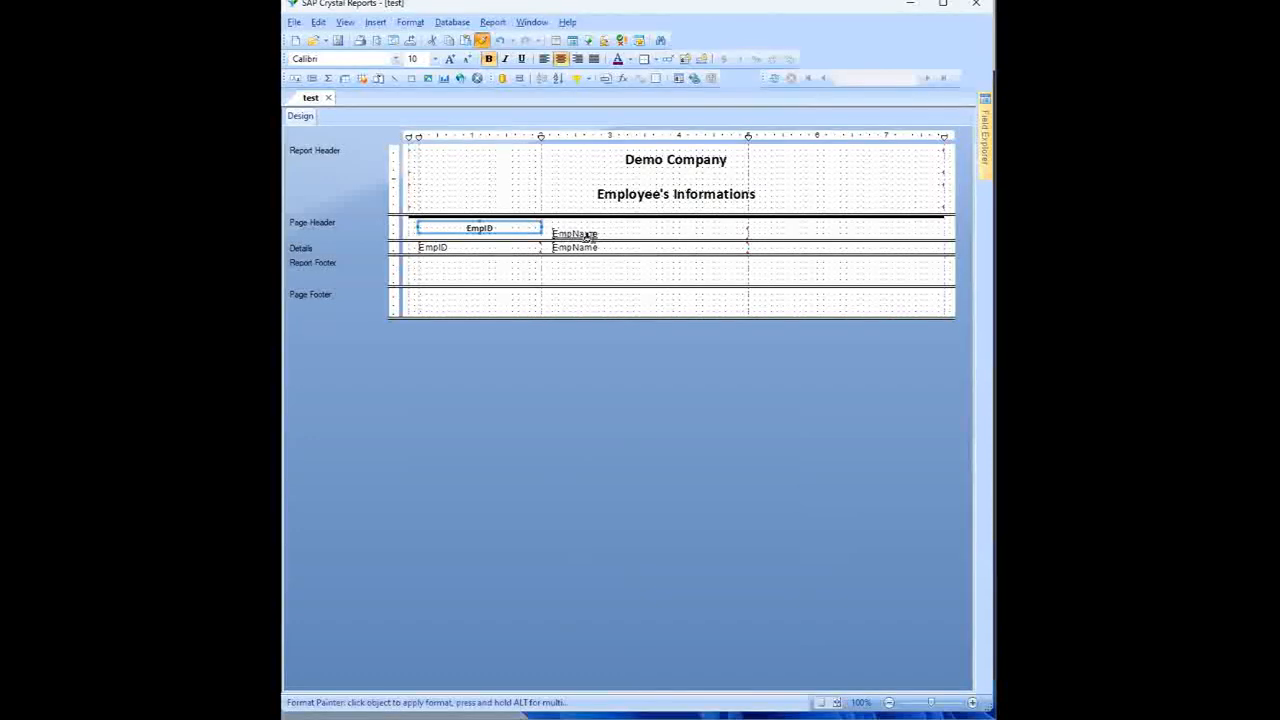
{"action": "left_click", "coordinate": [587, 233]}
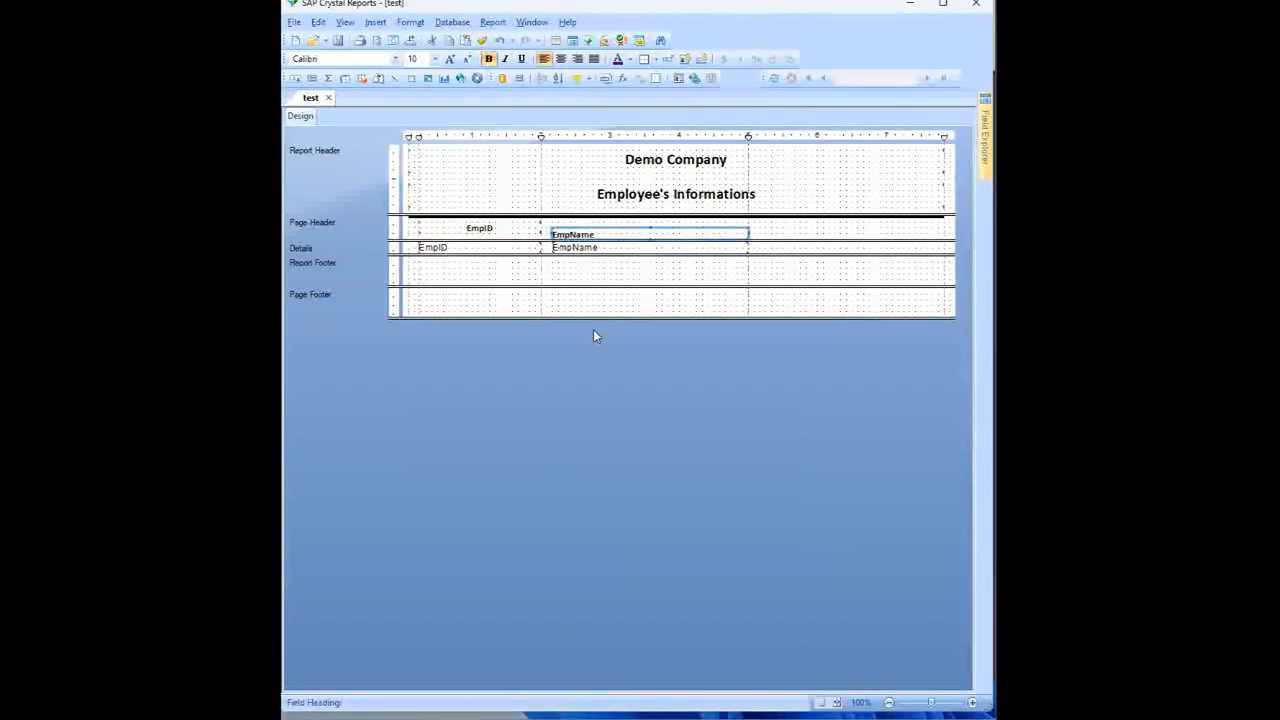
Align the EmpID and EmpName headings by their middles, center the EmpName heading text, and snap it to the guideline
{"action": "left_click", "coordinate": [513, 228], "text": "ctrl"}
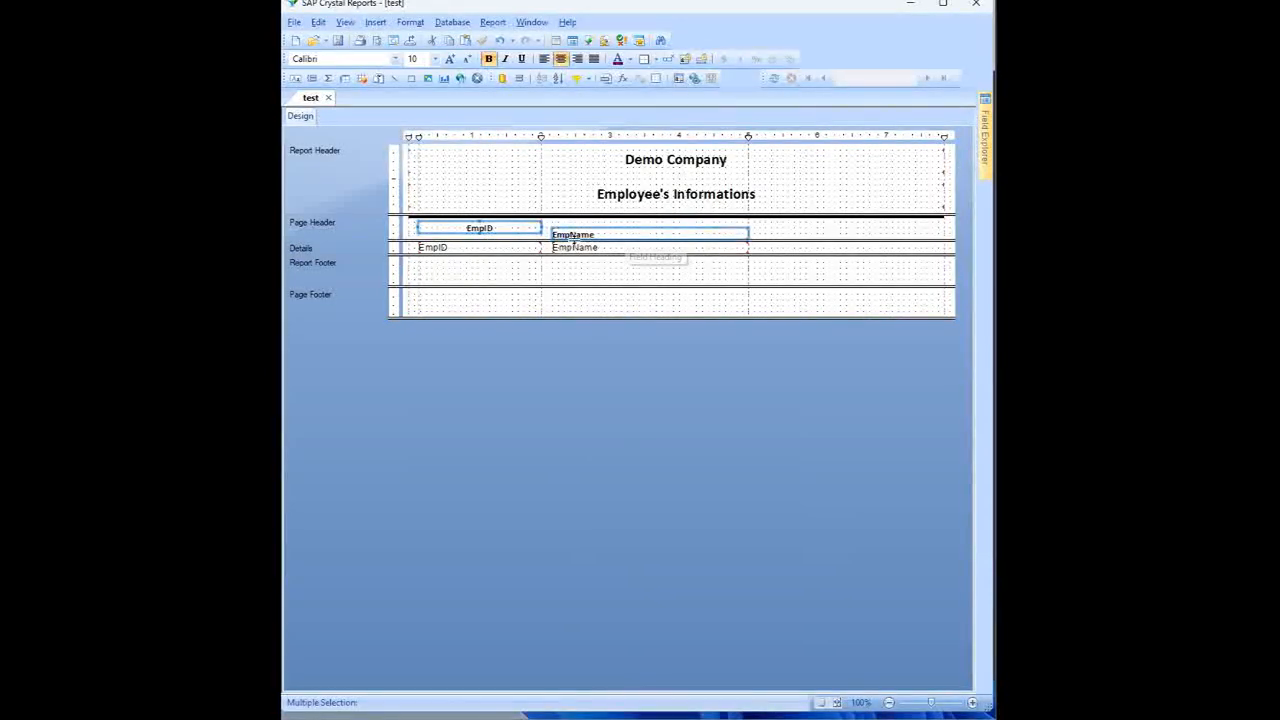
{"action": "right_click", "coordinate": [518, 233]}
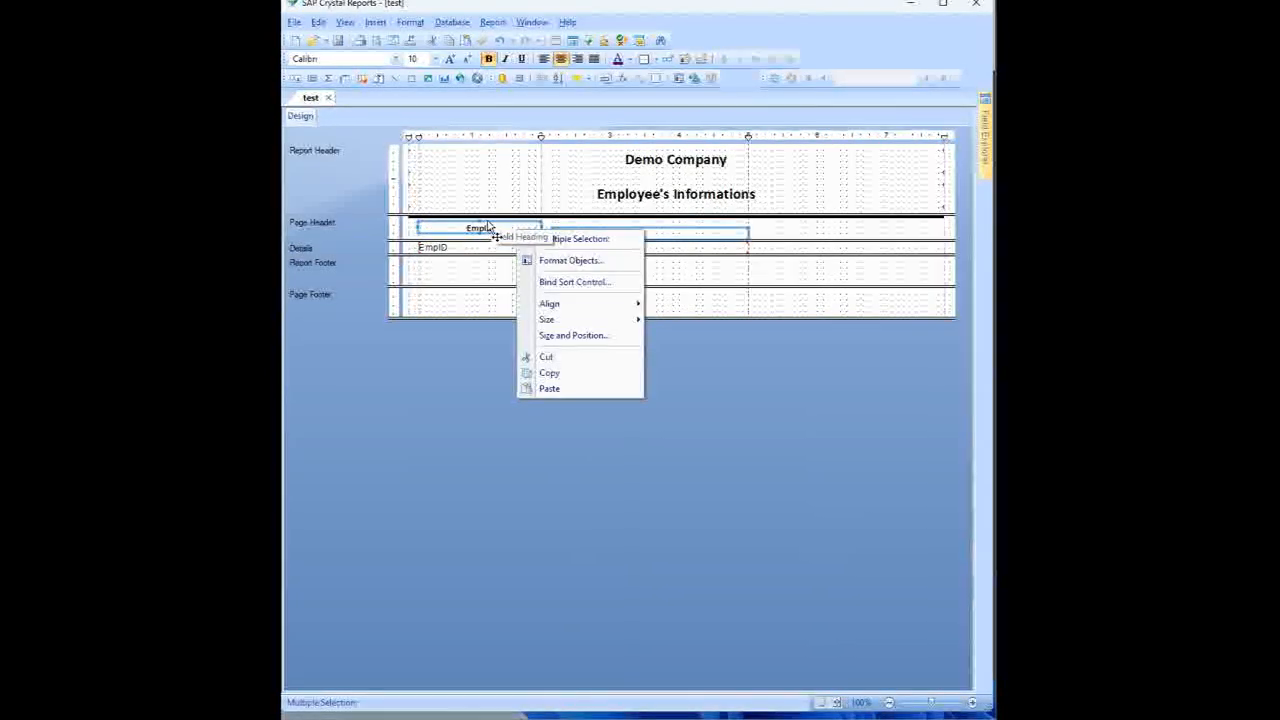
{"action": "mouse_move", "coordinate": [566, 308]}
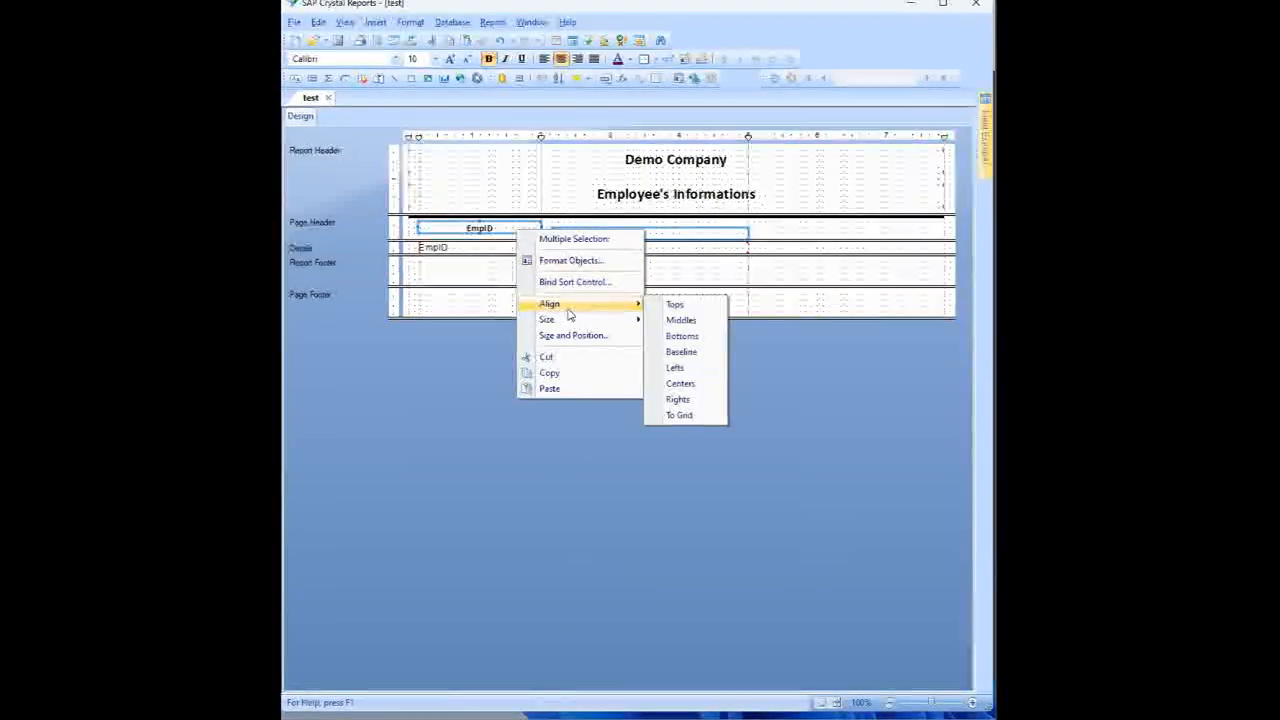
{"action": "left_click", "coordinate": [675, 322]}
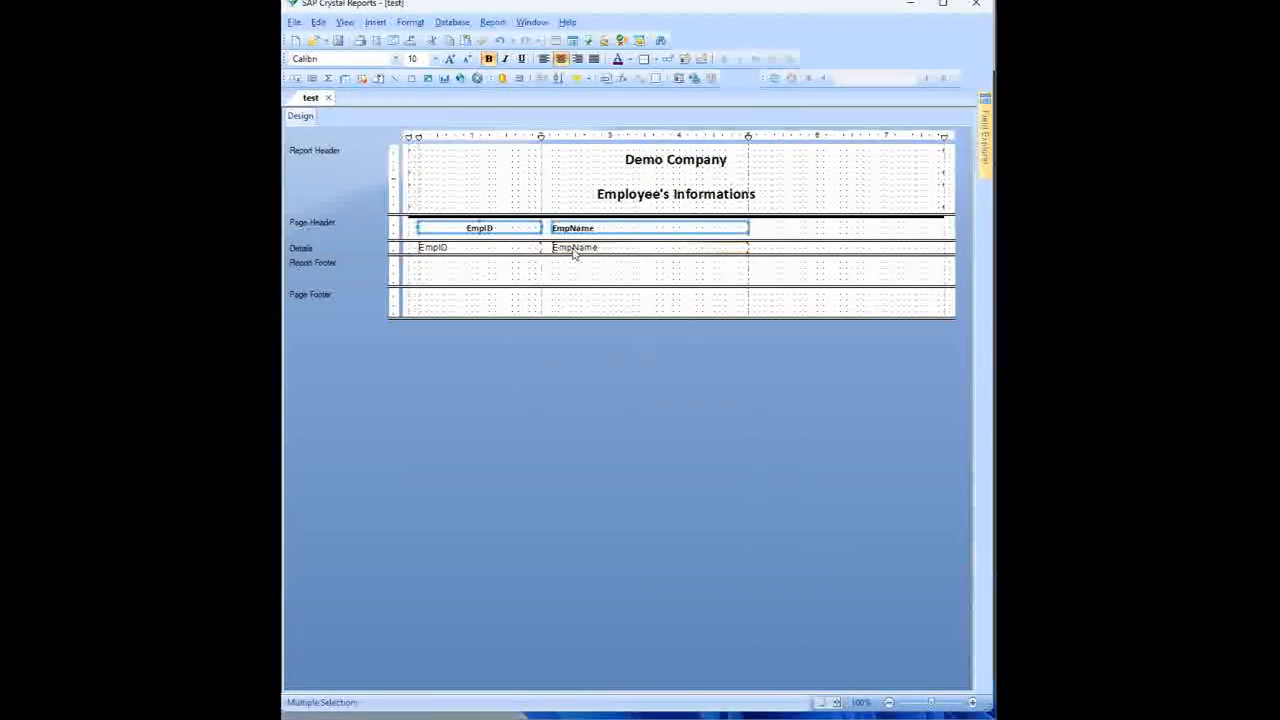
{"action": "left_click", "coordinate": [562, 60]}
{"action": "left_click", "coordinate": [551, 228]}
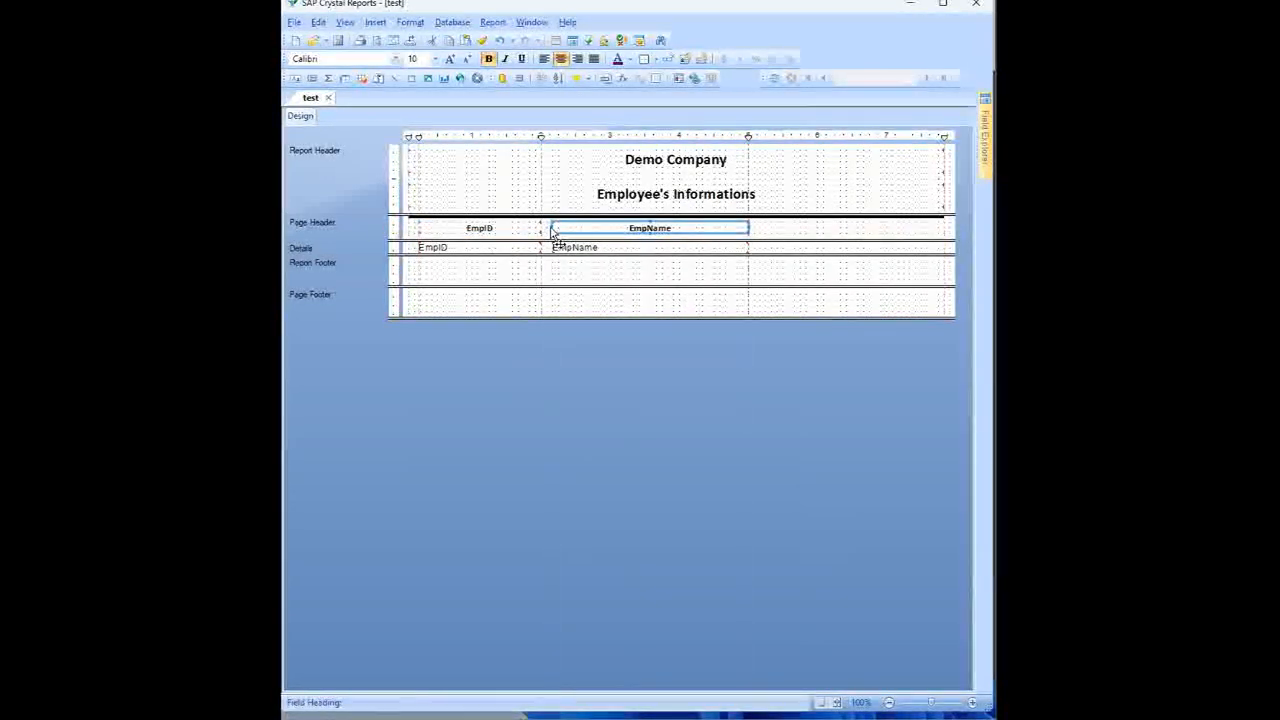
{"action": "left_click", "coordinate": [549, 229]}
{"action": "left_click", "coordinate": [557, 228]}
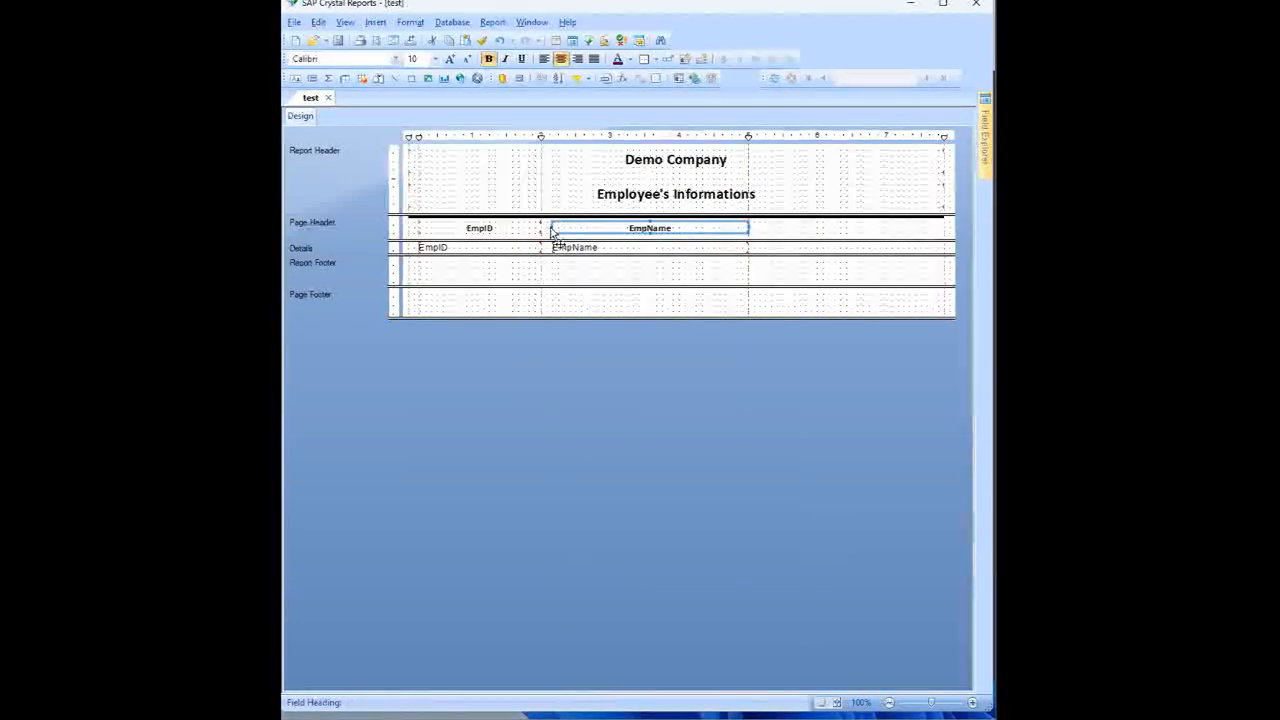
{"action": "left_click_drag", "start_coordinate": [543, 228], "coordinate": [541, 228]}
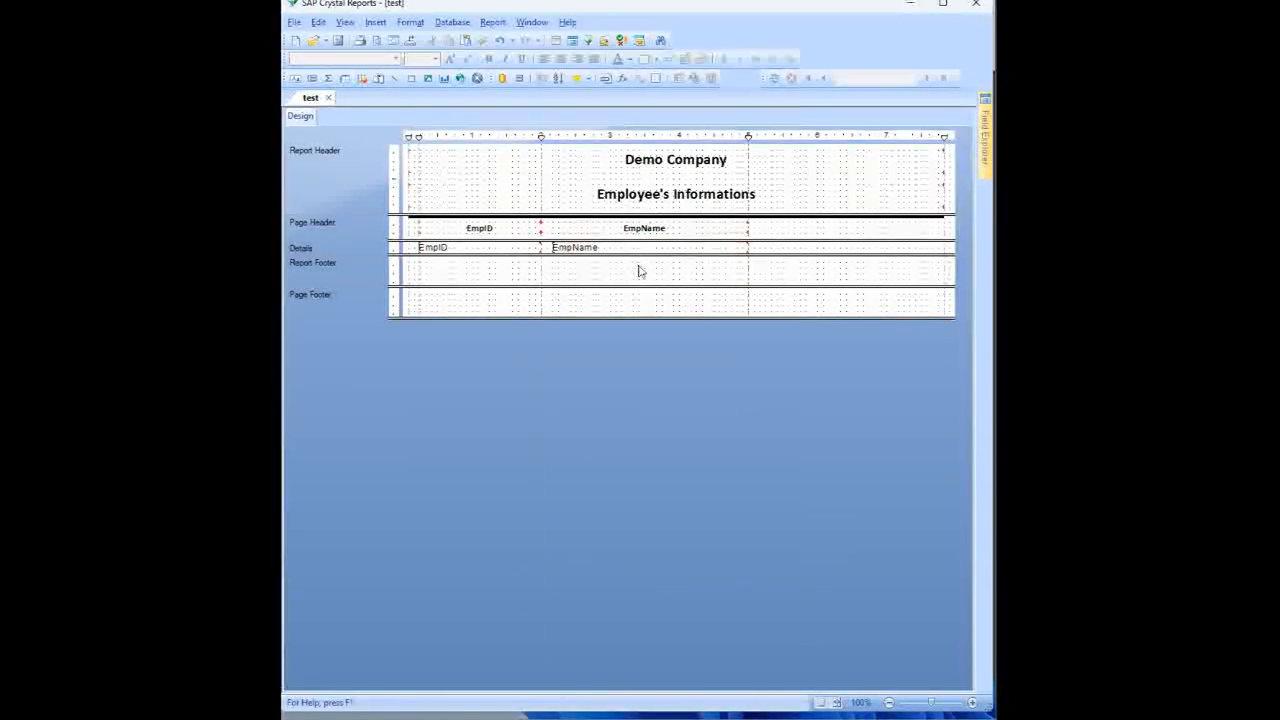
{"action": "left_click", "coordinate": [737, 237]}
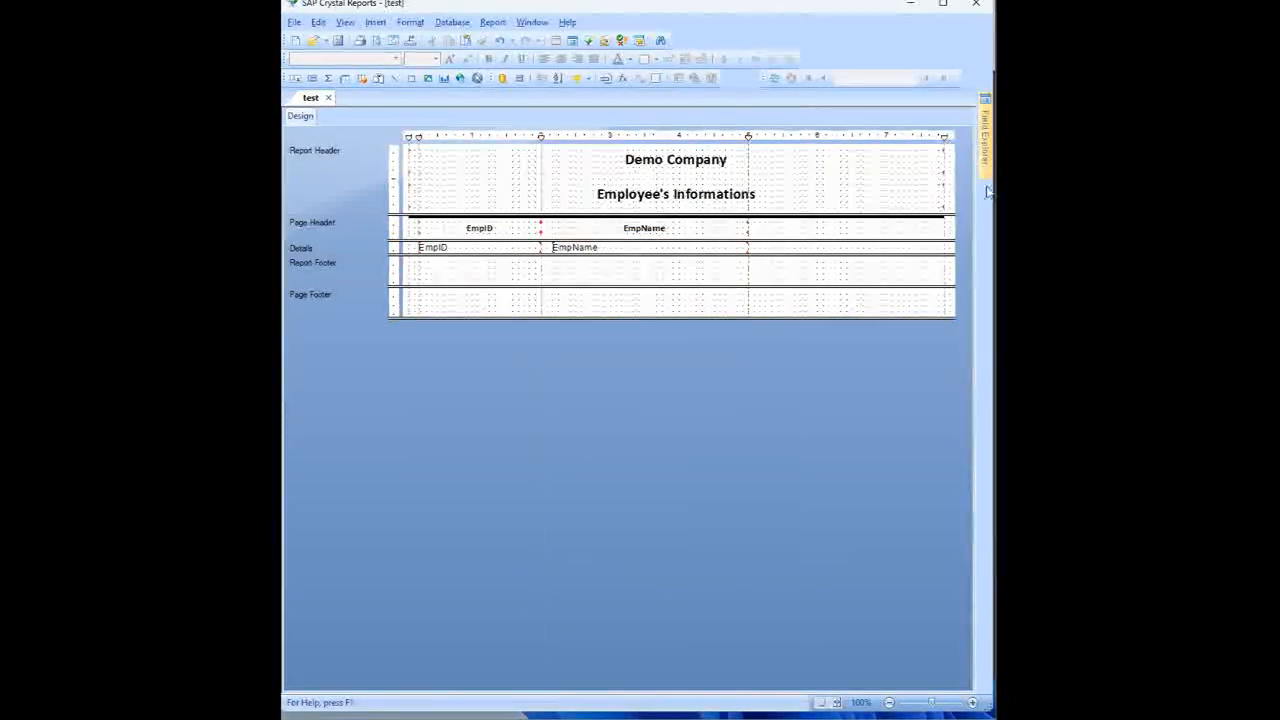
Place the Department field in Details at the 5-inch guideline, widen it to the right margin, and center it
{"action": "mouse_move", "coordinate": [986, 170]}
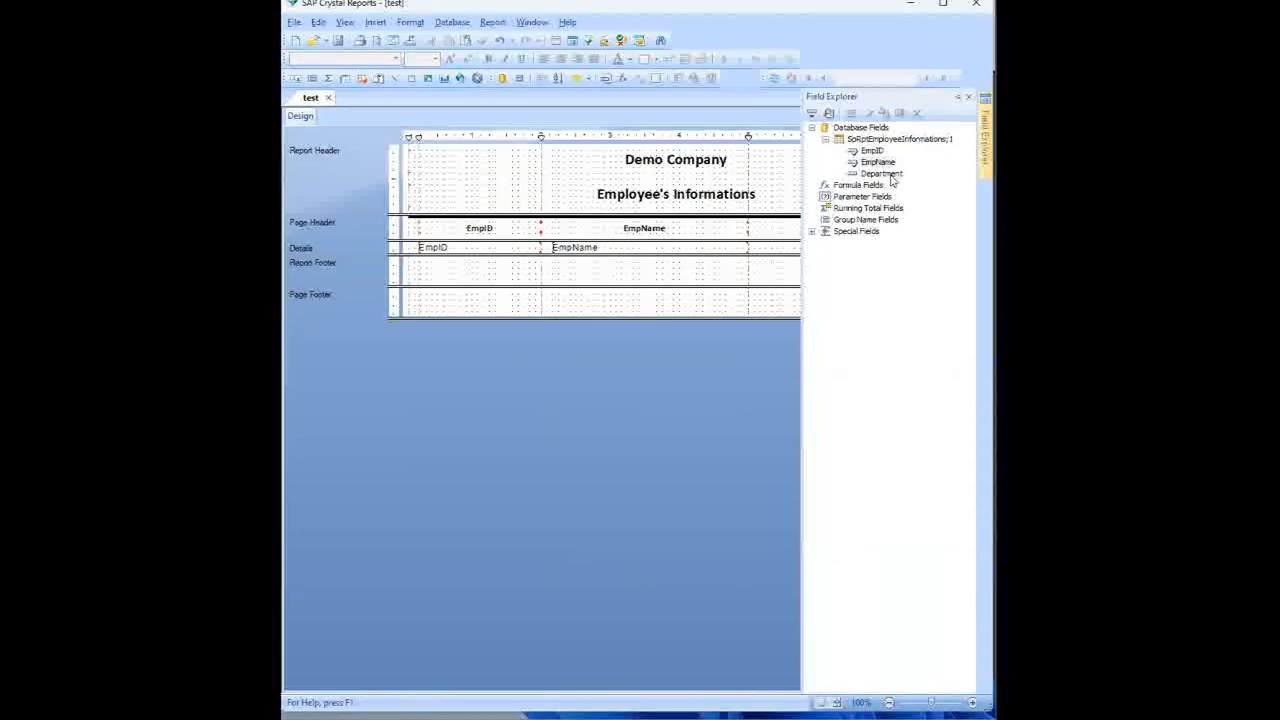
{"action": "left_click_drag", "start_coordinate": [891, 178], "coordinate": [750, 249]}
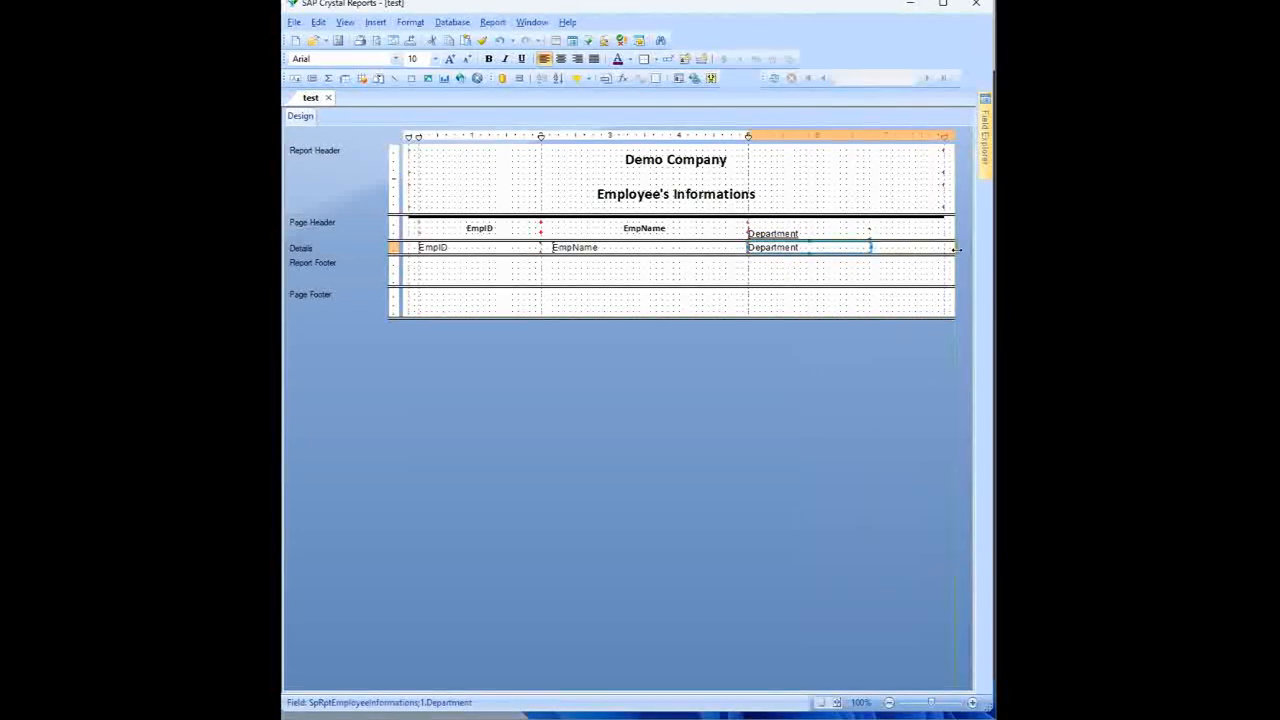
{"action": "left_click_drag", "start_coordinate": [928, 248], "coordinate": [944, 248]}
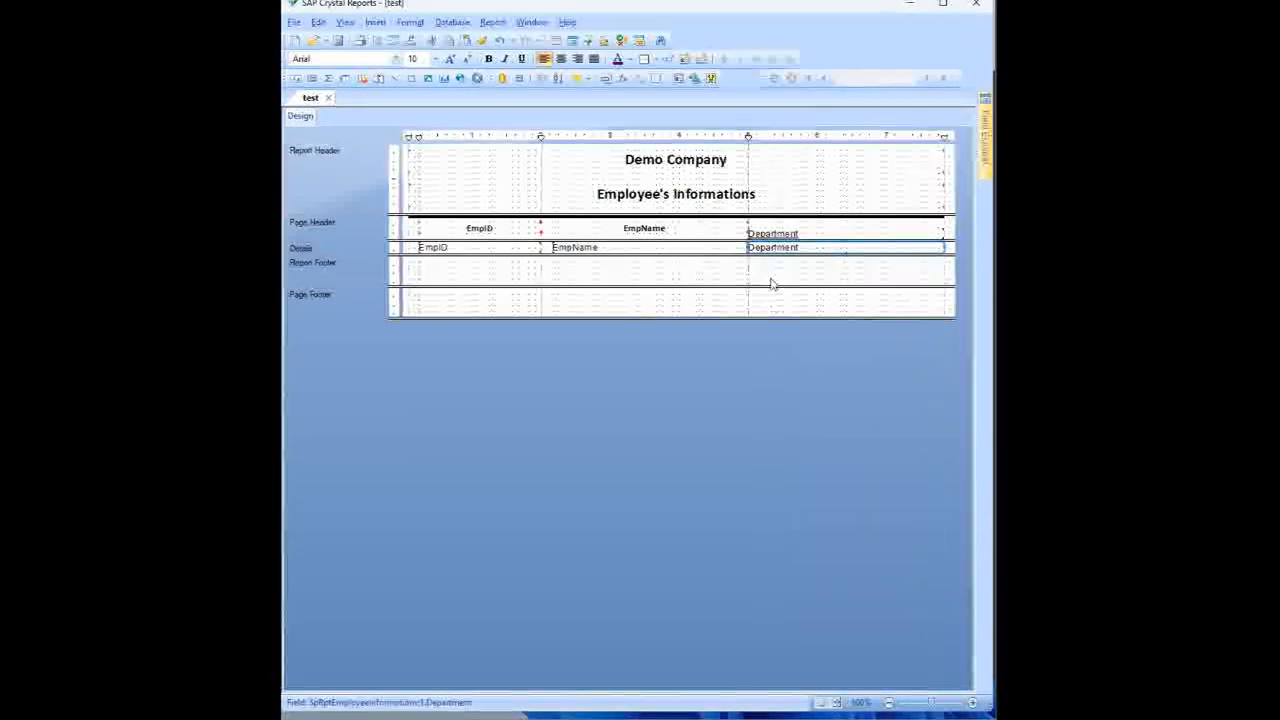
{"action": "left_click", "coordinate": [561, 59]}
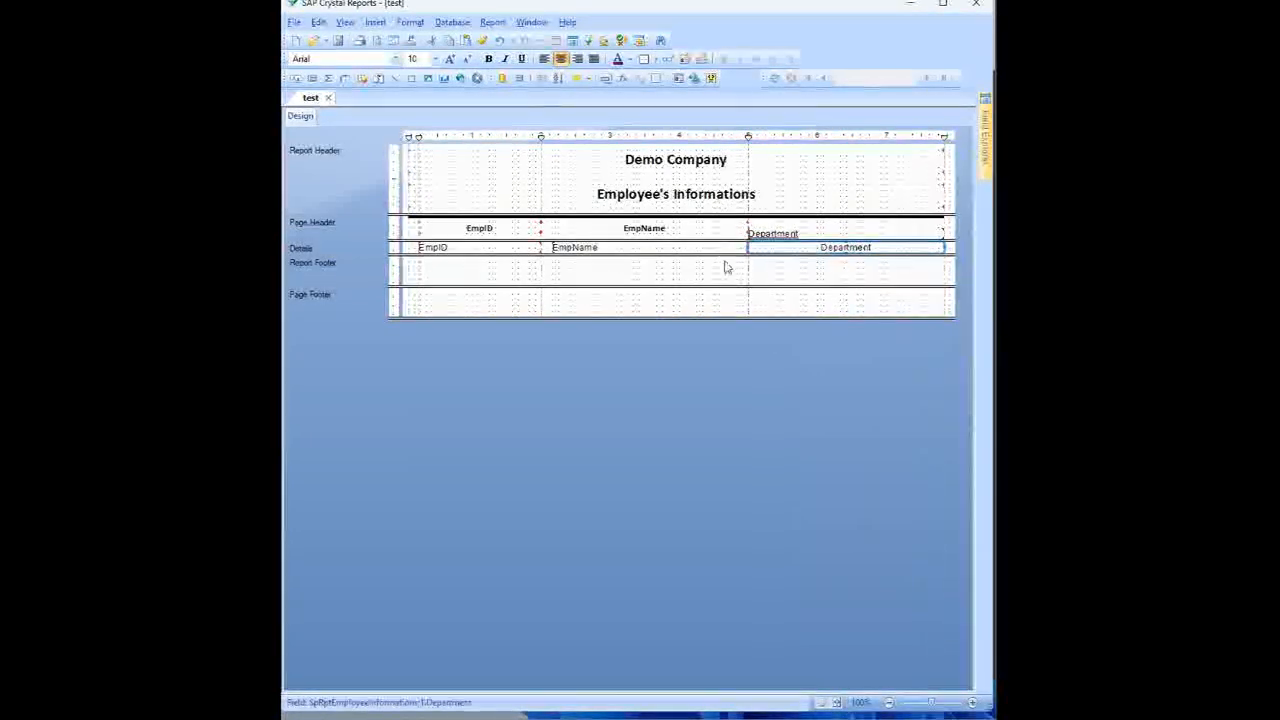
Copy the EmpName heading's formatting onto the Department heading with Format Painter
{"action": "left_click", "coordinate": [709, 229]}
{"action": "left_click", "coordinate": [482, 40]}
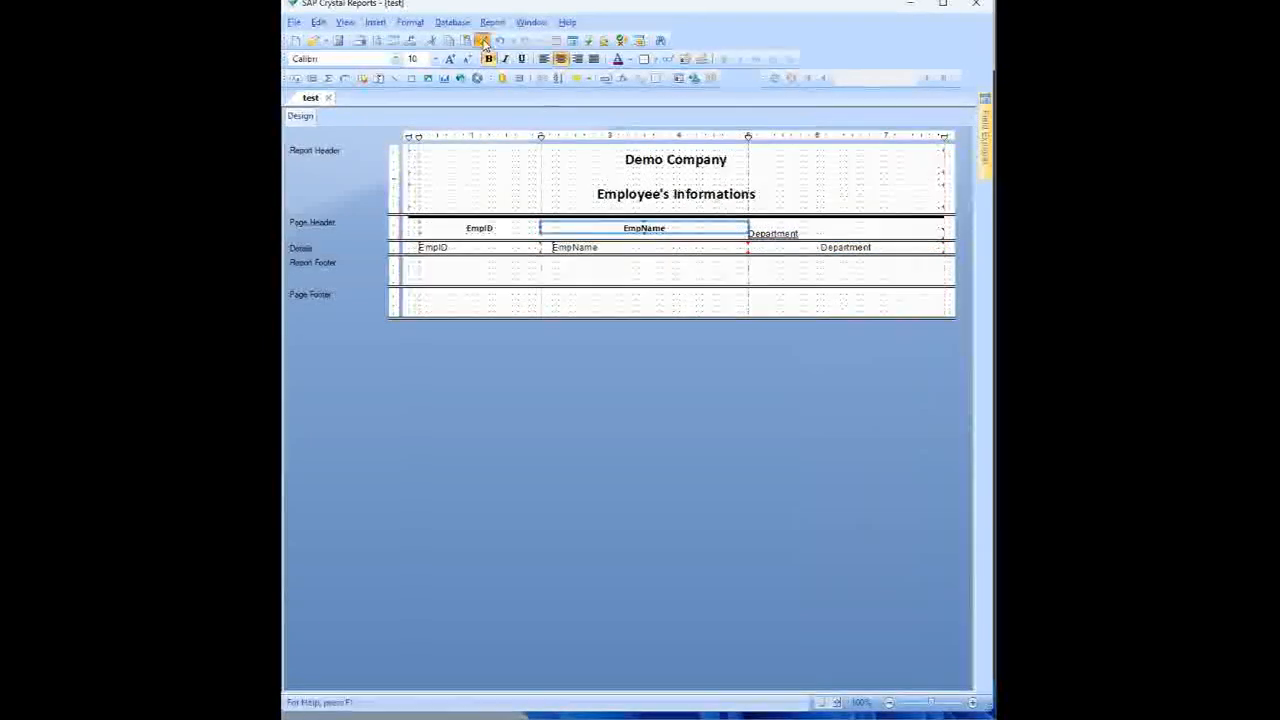
{"action": "left_click", "coordinate": [775, 235]}
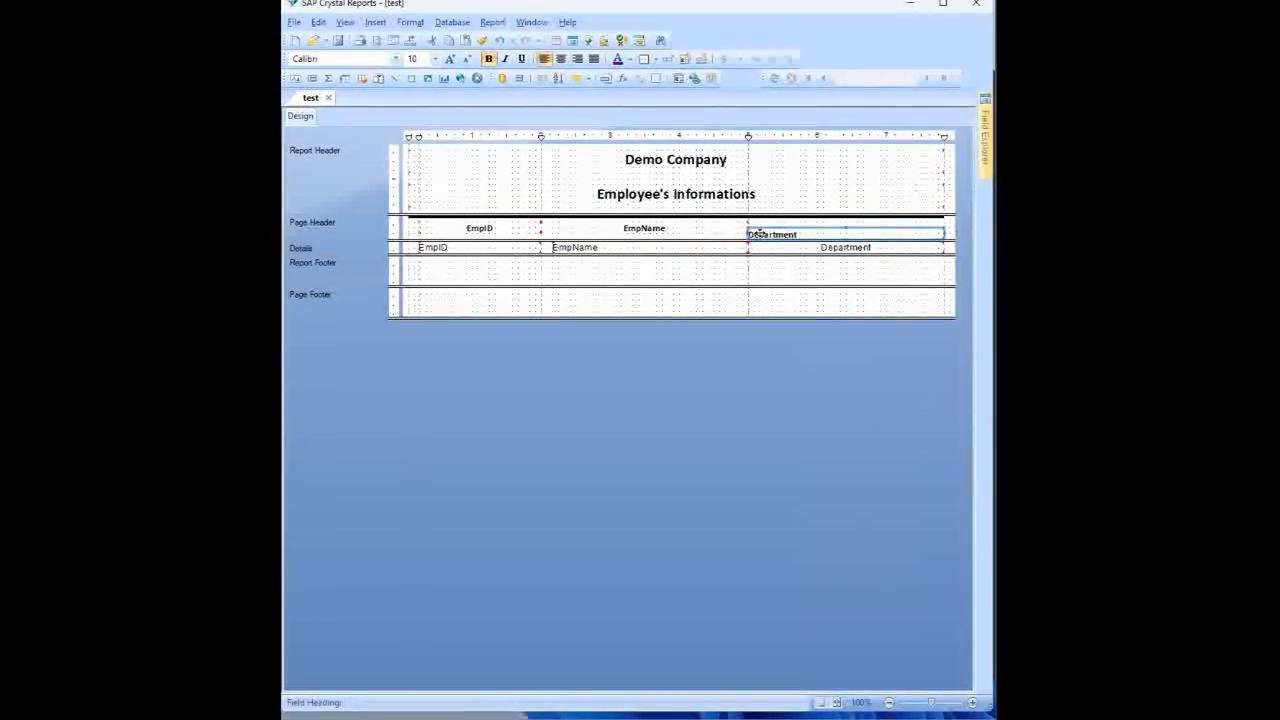
Align the EmpName and Department headings by their middles and center the Department heading text
{"action": "left_click", "coordinate": [714, 229], "text": "ctrl"}
{"action": "right_click", "coordinate": [720, 231]}
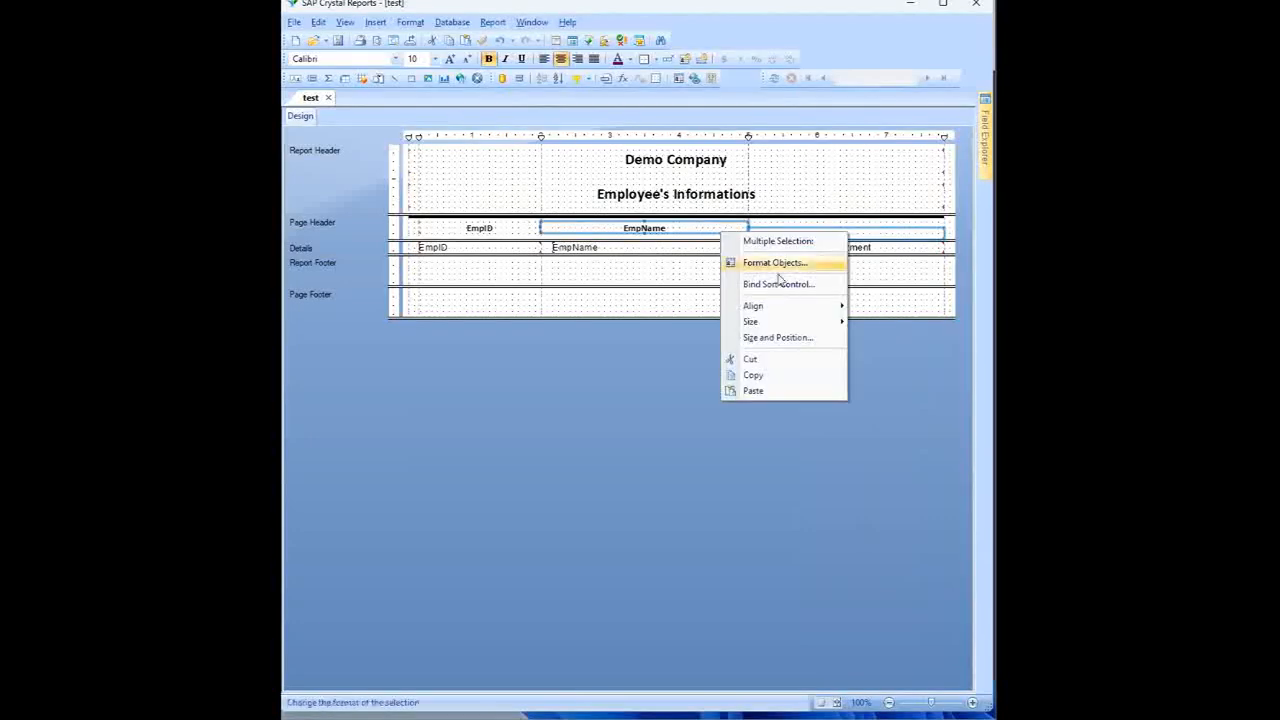
{"action": "mouse_move", "coordinate": [780, 305]}
{"action": "left_click", "coordinate": [873, 328]}
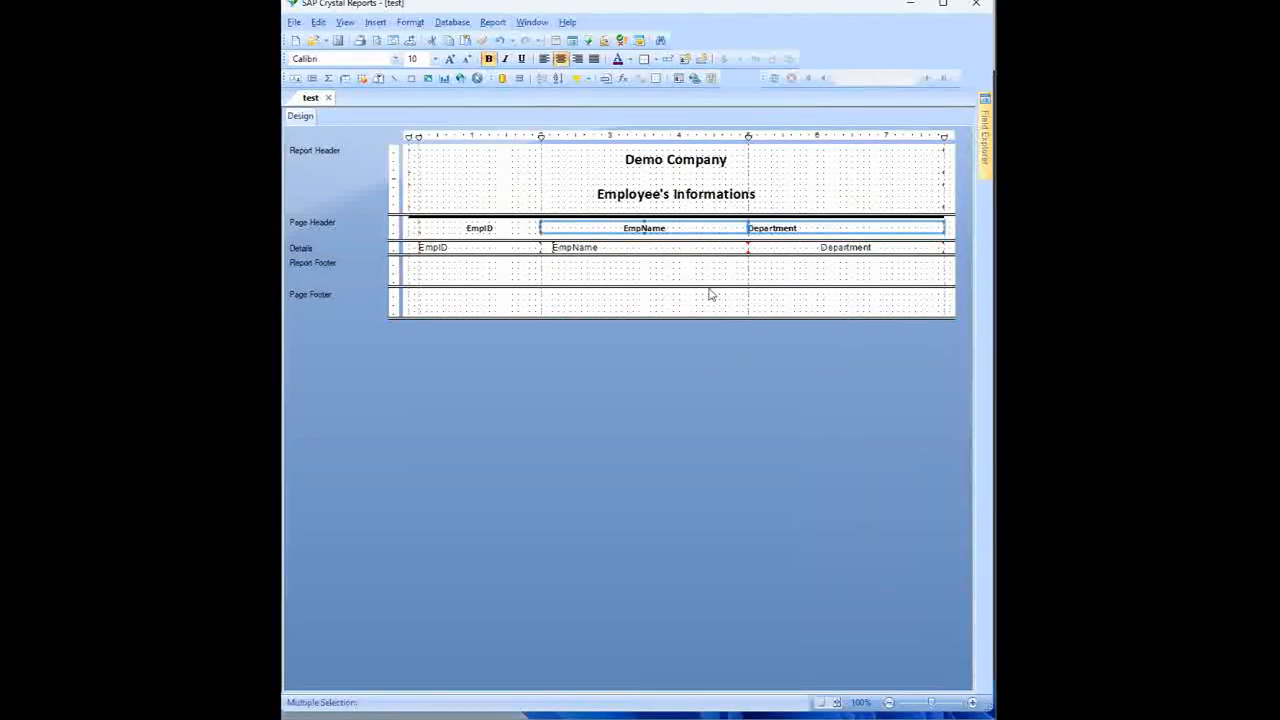
{"action": "left_click", "coordinate": [565, 61]}
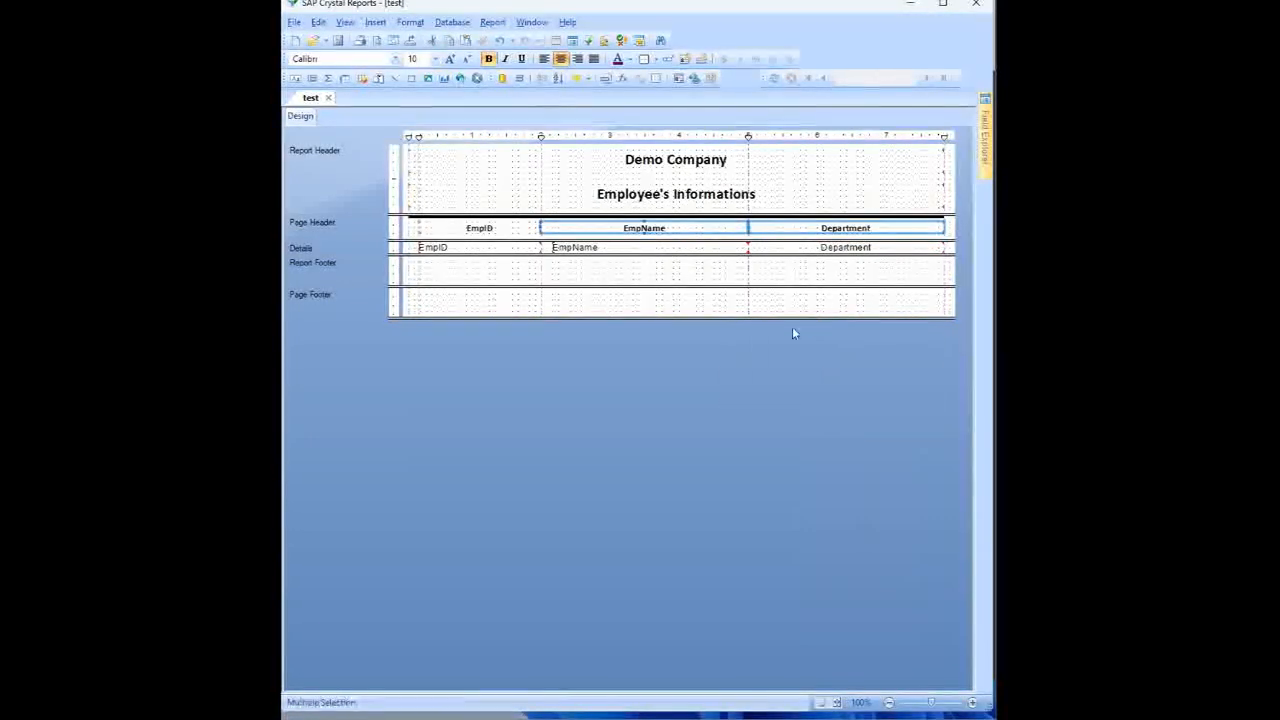
{"action": "left_click", "coordinate": [779, 288]}
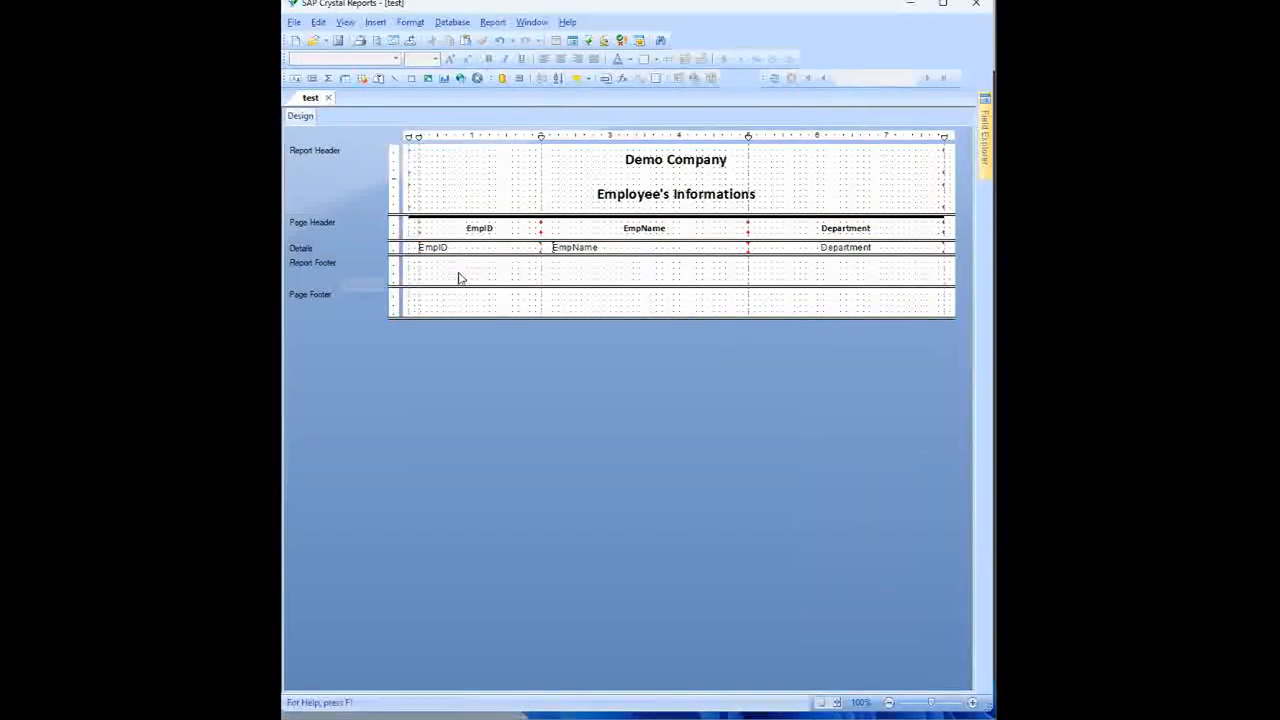
Insert a text object reading "Total Employees:" in the Report Footer under the EmpID column
{"action": "left_click", "coordinate": [295, 79]}
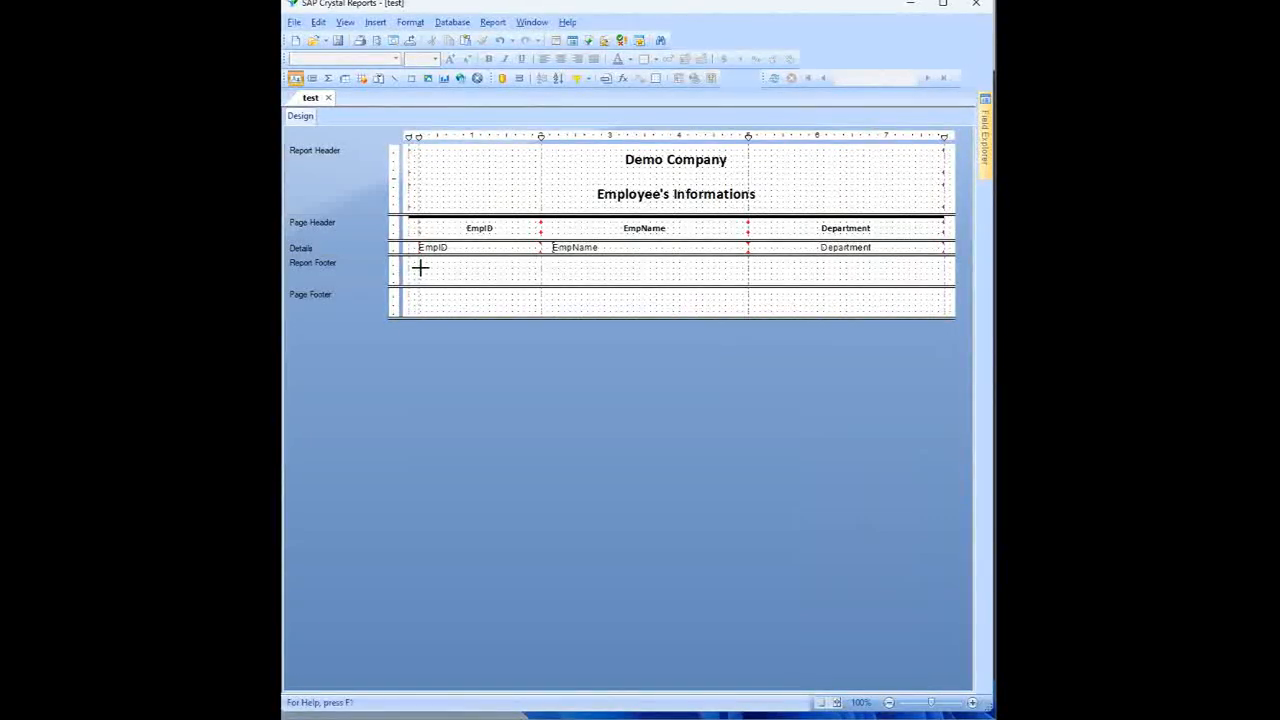
{"action": "left_click_drag", "start_coordinate": [416, 265], "coordinate": [543, 280]}
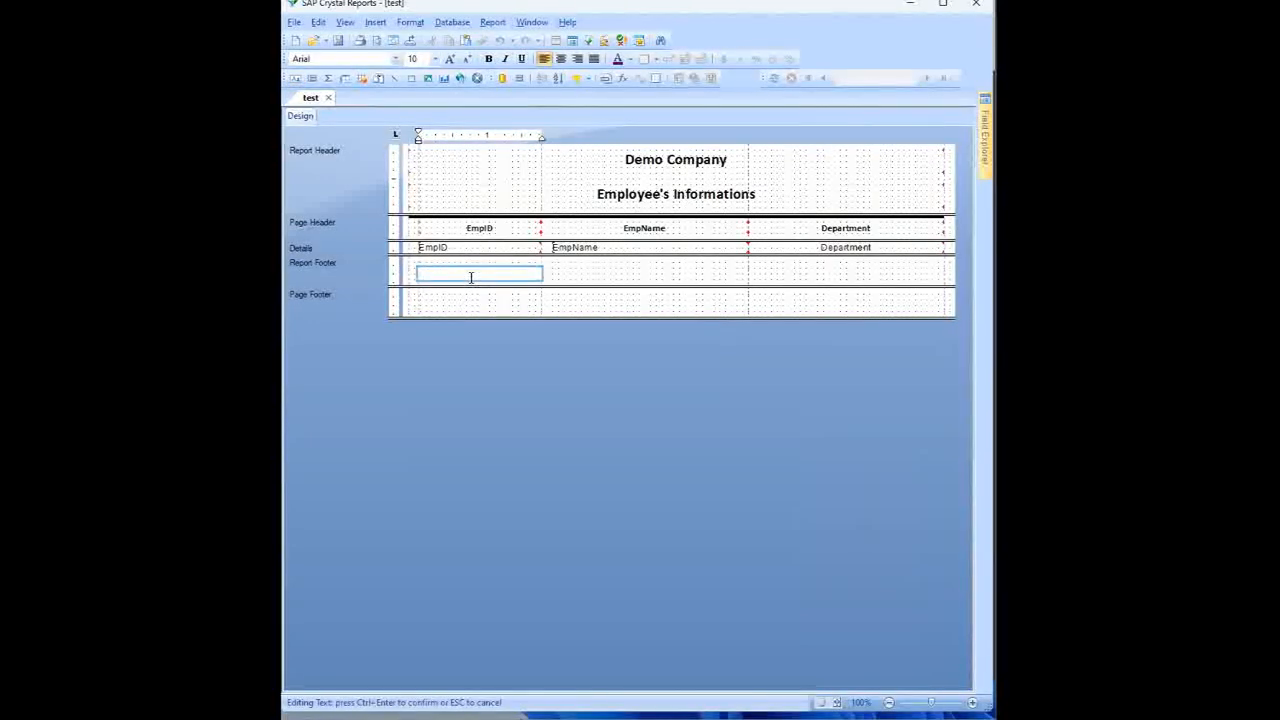
{"action": "type", "text": "Total Employees"}
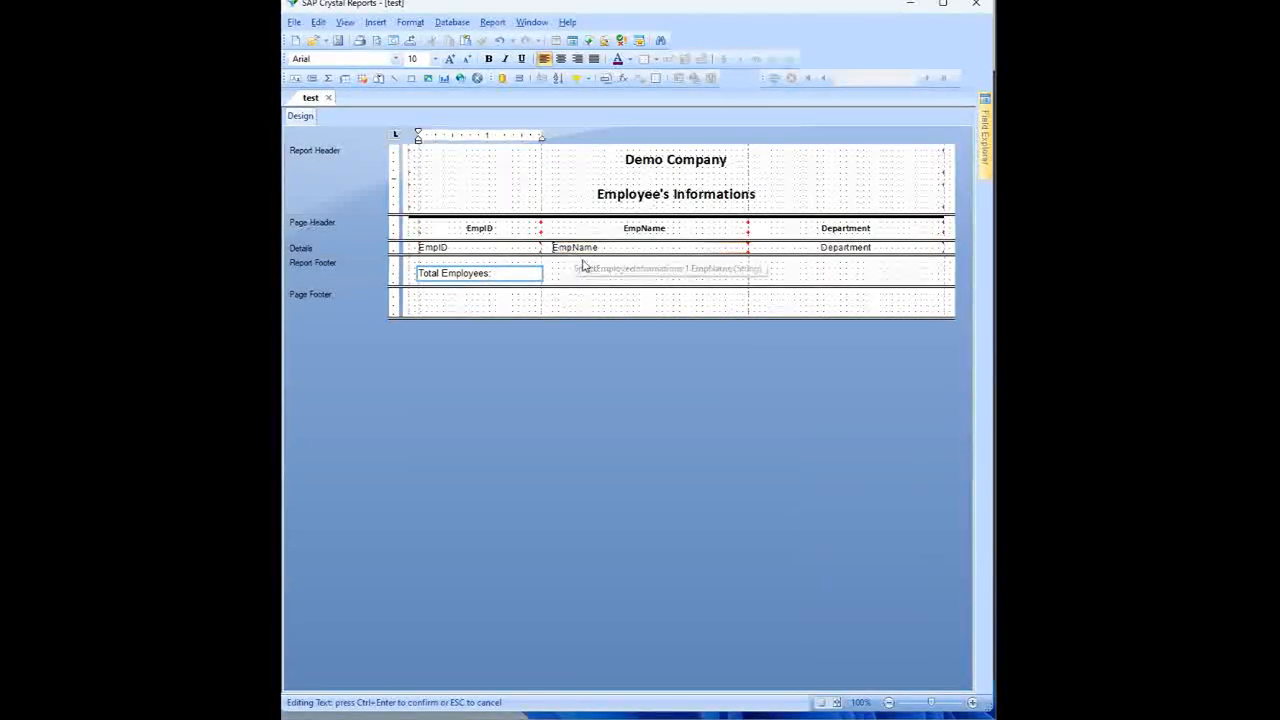
{"action": "left_click", "coordinate": [588, 268]}
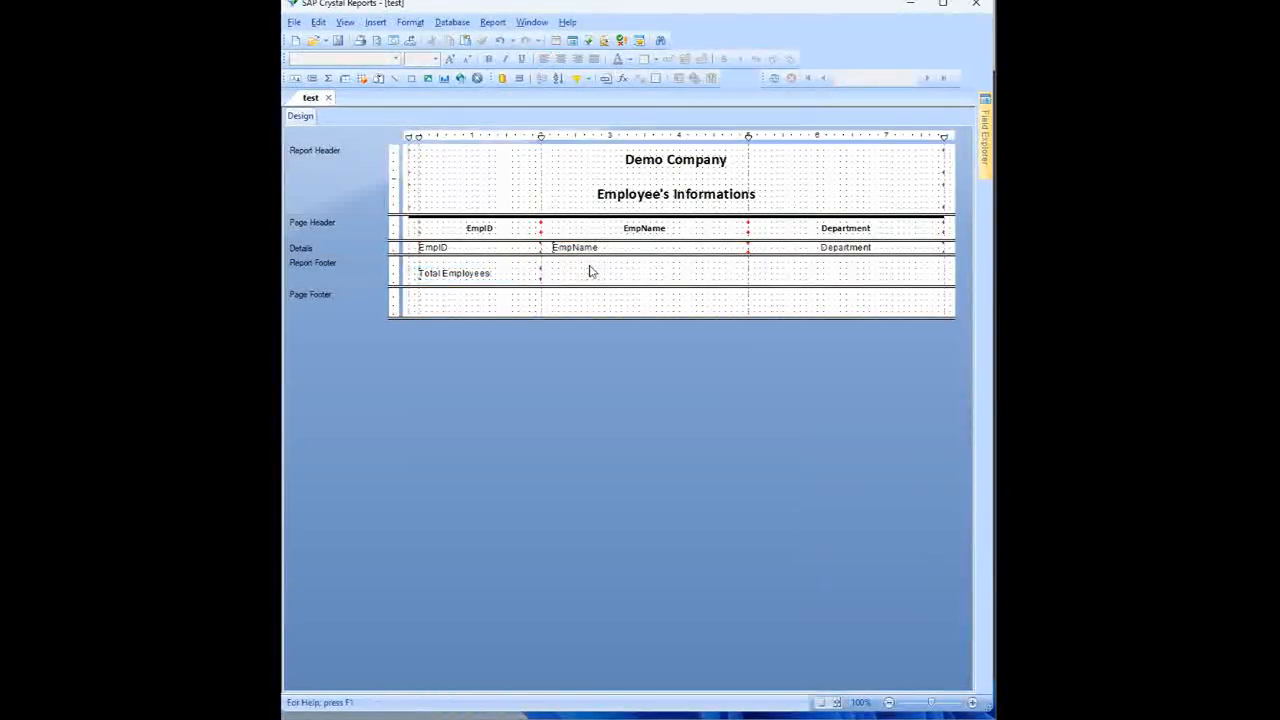
Insert a Count summary of the EmpID field as a grand total in the Report Footer and place it beside the Total Employees: label
{"action": "right_click", "coordinate": [447, 250]}
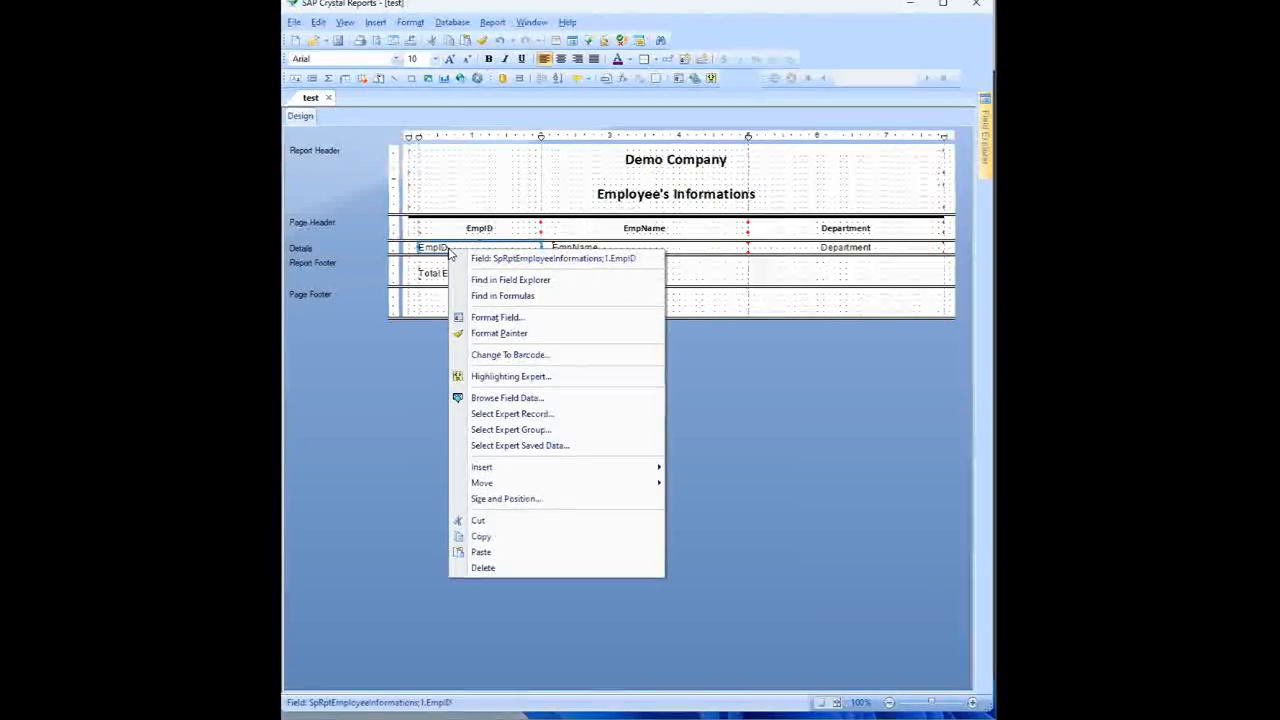
{"action": "mouse_move", "coordinate": [625, 466]}
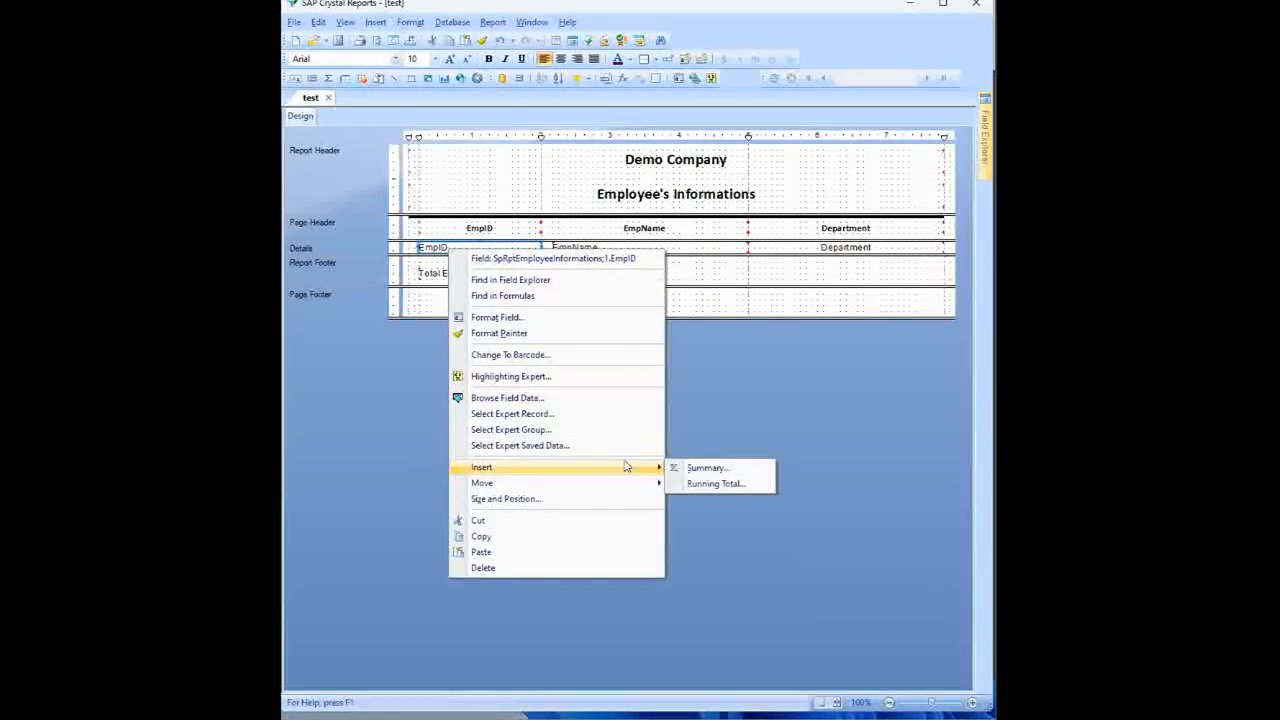
{"action": "left_click", "coordinate": [720, 470]}
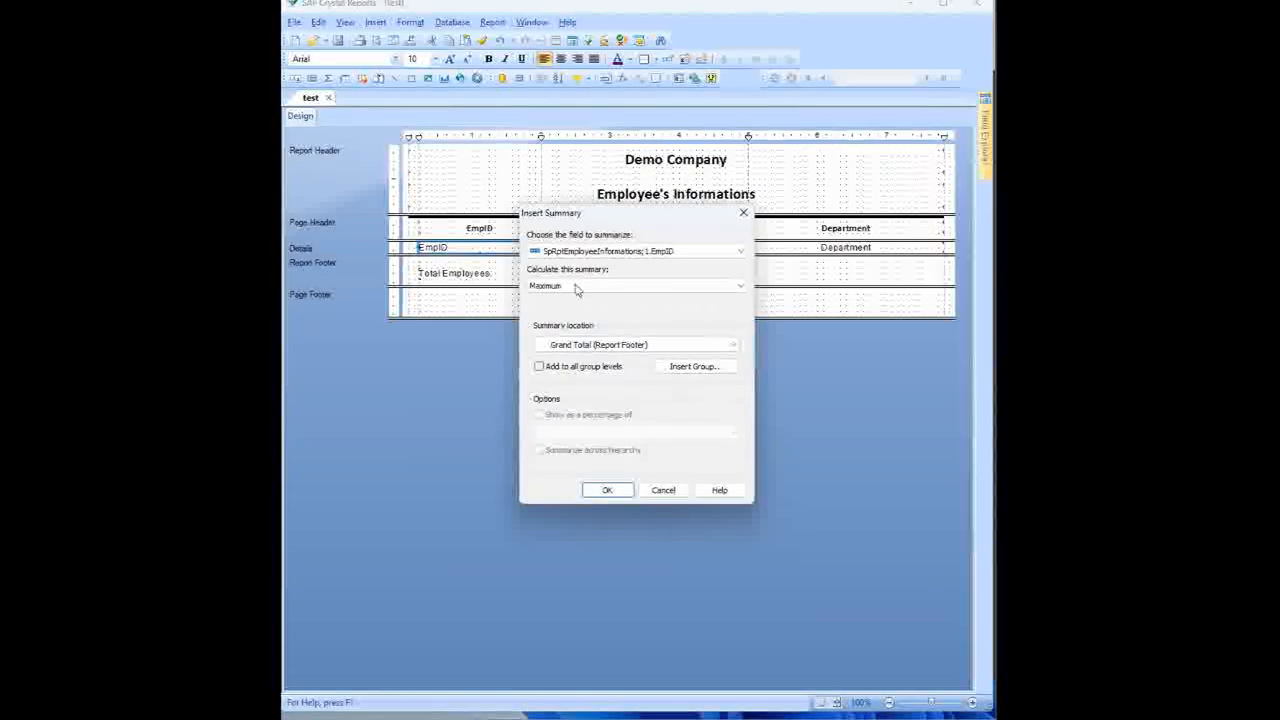
{"action": "left_click_drag", "start_coordinate": [608, 220], "coordinate": [671, 175]}
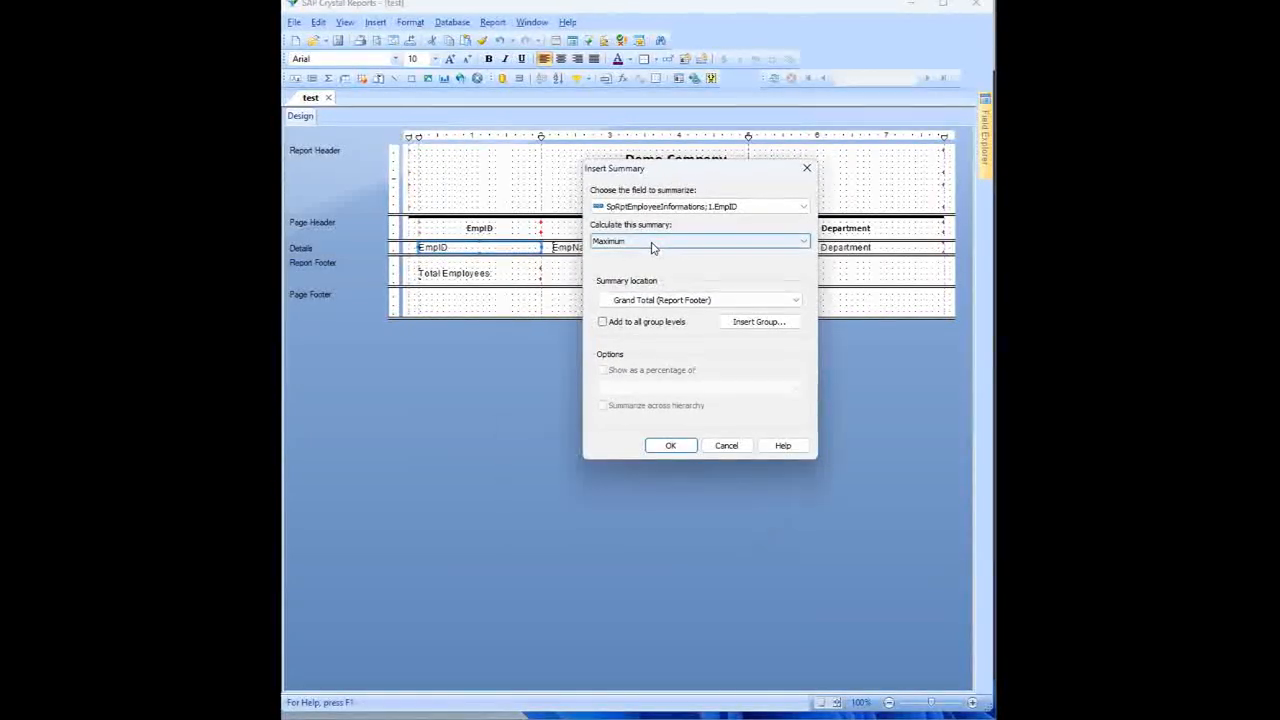
{"action": "left_click", "coordinate": [651, 246]}
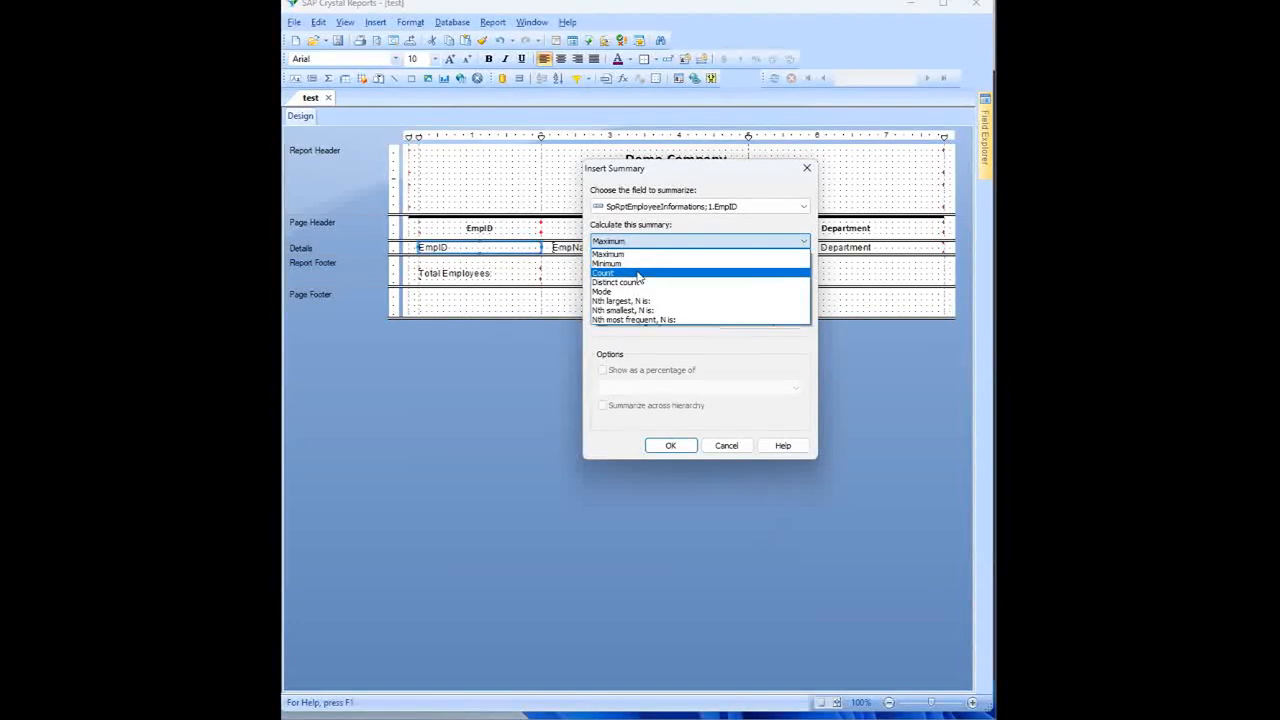
{"action": "left_click", "coordinate": [641, 268]}
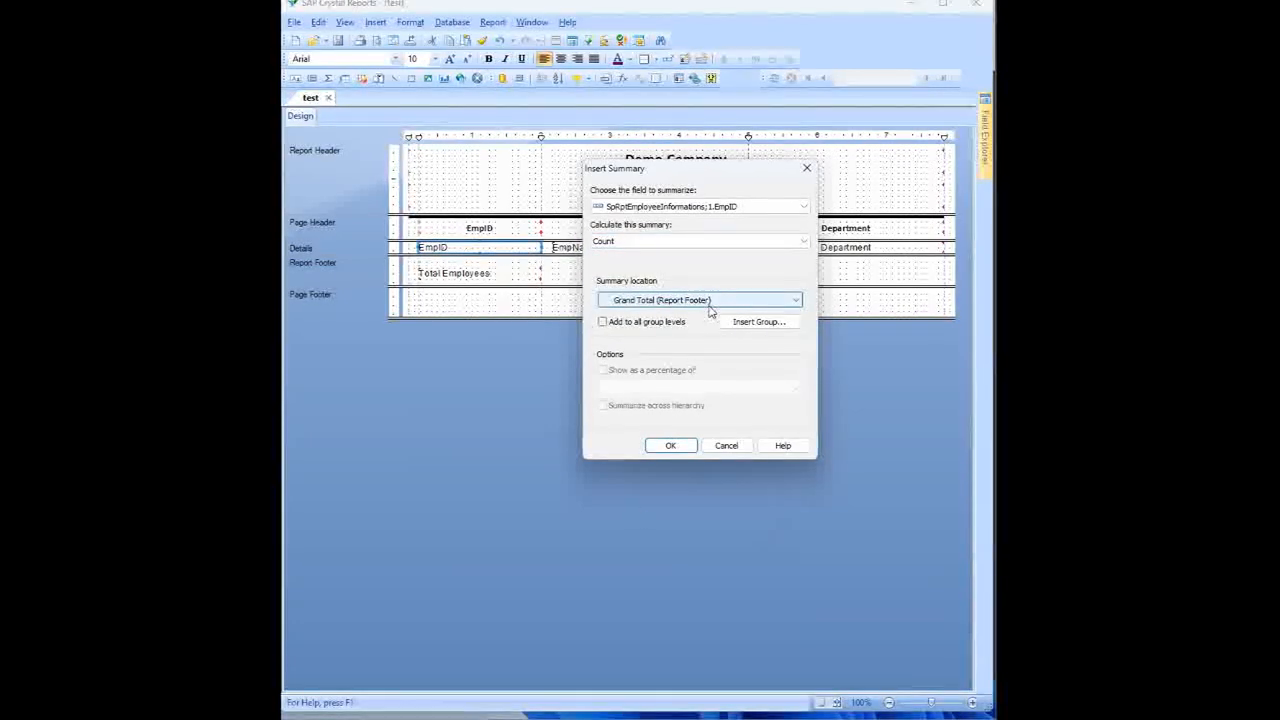
{"action": "left_click", "coordinate": [671, 446]}
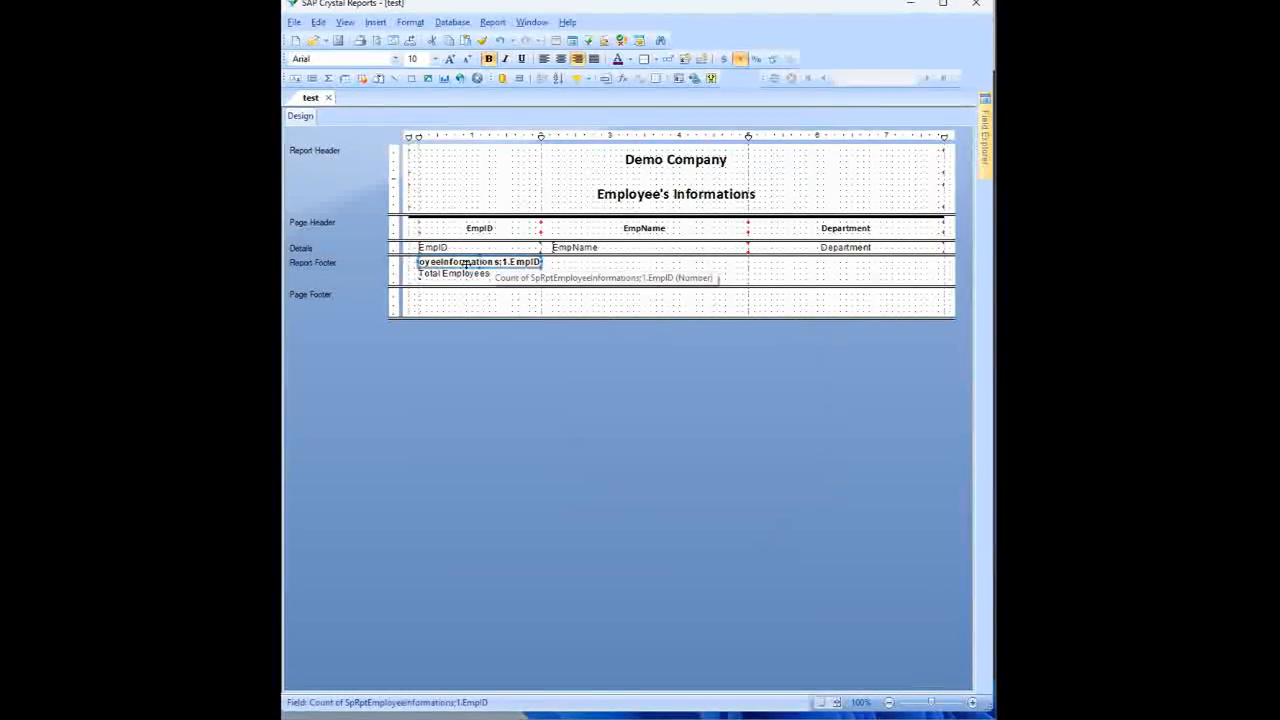
{"action": "left_click_drag", "start_coordinate": [489, 261], "coordinate": [509, 281]}
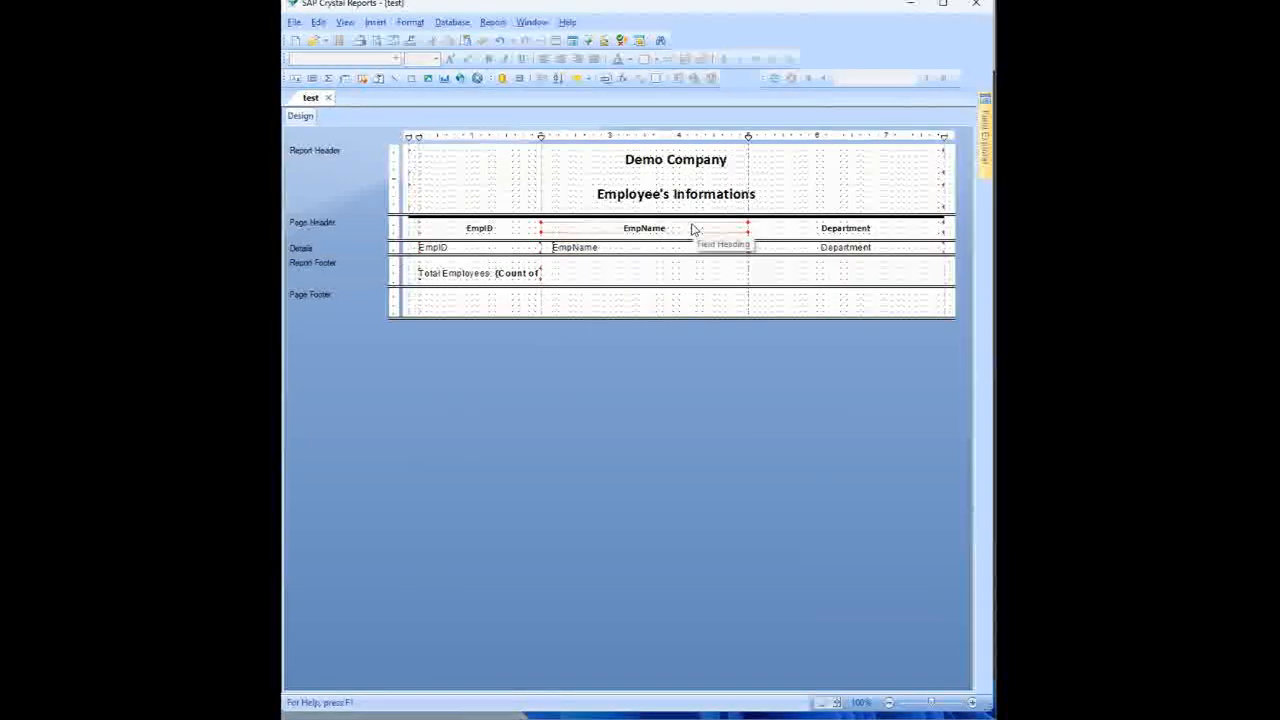
Refresh the report preview and scroll through the first page of employee records
{"action": "left_click", "coordinate": [776, 82]}
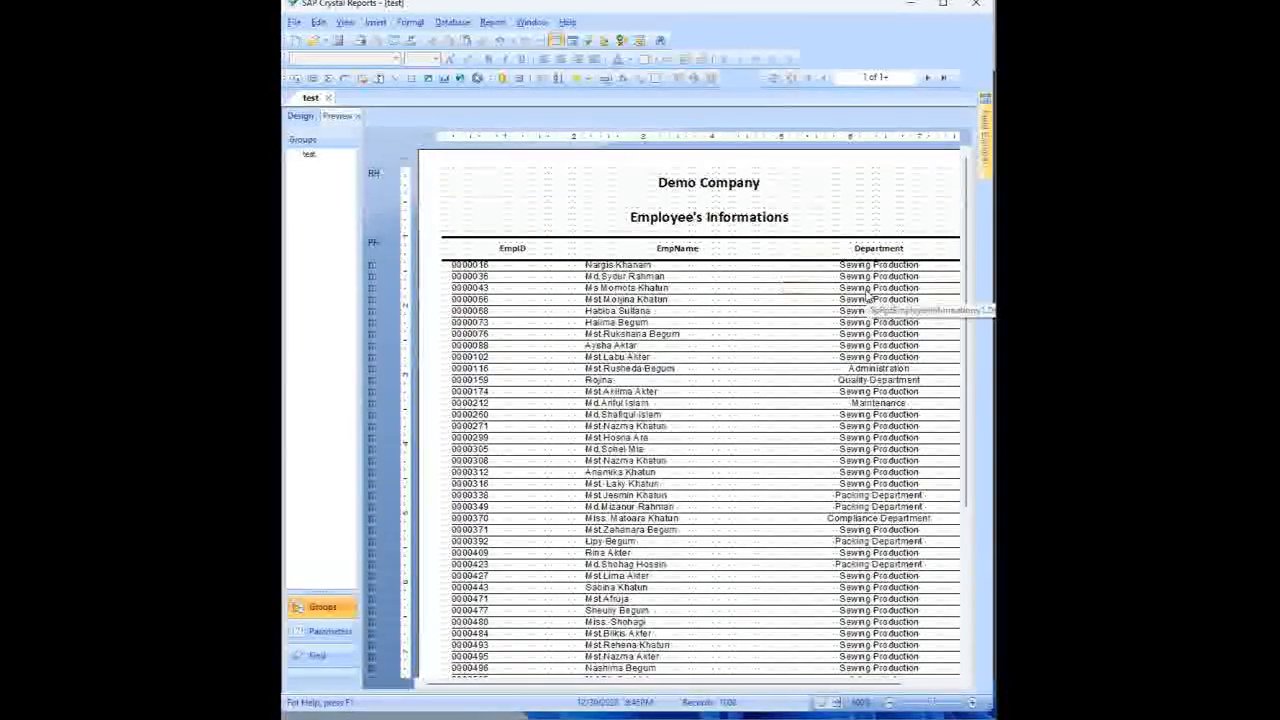
{"action": "scroll", "coordinate": [868, 296], "scroll_direction": "down", "scroll_amount": 1}
{"action": "scroll", "coordinate": [868, 296], "scroll_direction": "down", "scroll_amount": 2}
{"action": "scroll", "coordinate": [868, 296], "scroll_direction": "up", "scroll_amount": 3}
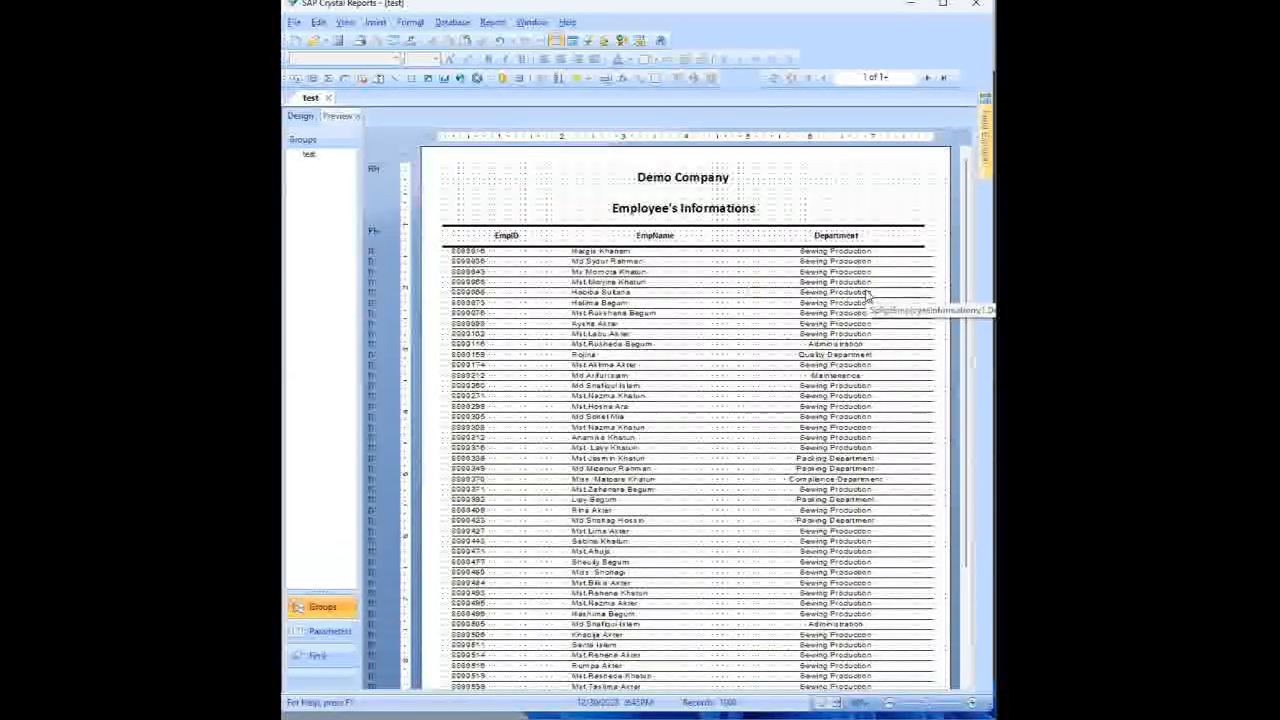
{"action": "scroll", "coordinate": [868, 296], "scroll_direction": "down", "scroll_amount": 1}
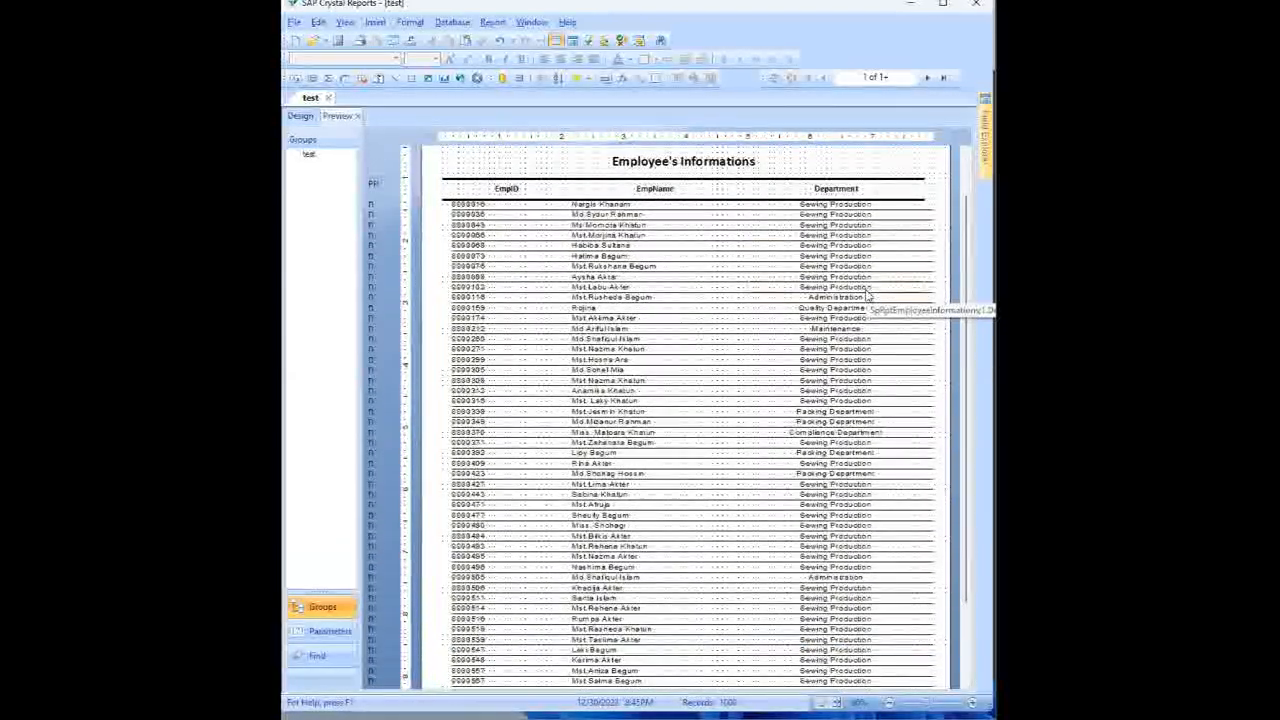
{"action": "scroll", "coordinate": [868, 296], "scroll_direction": "down", "scroll_amount": 1}
{"action": "scroll", "coordinate": [868, 296], "scroll_direction": "up", "scroll_amount": 2}
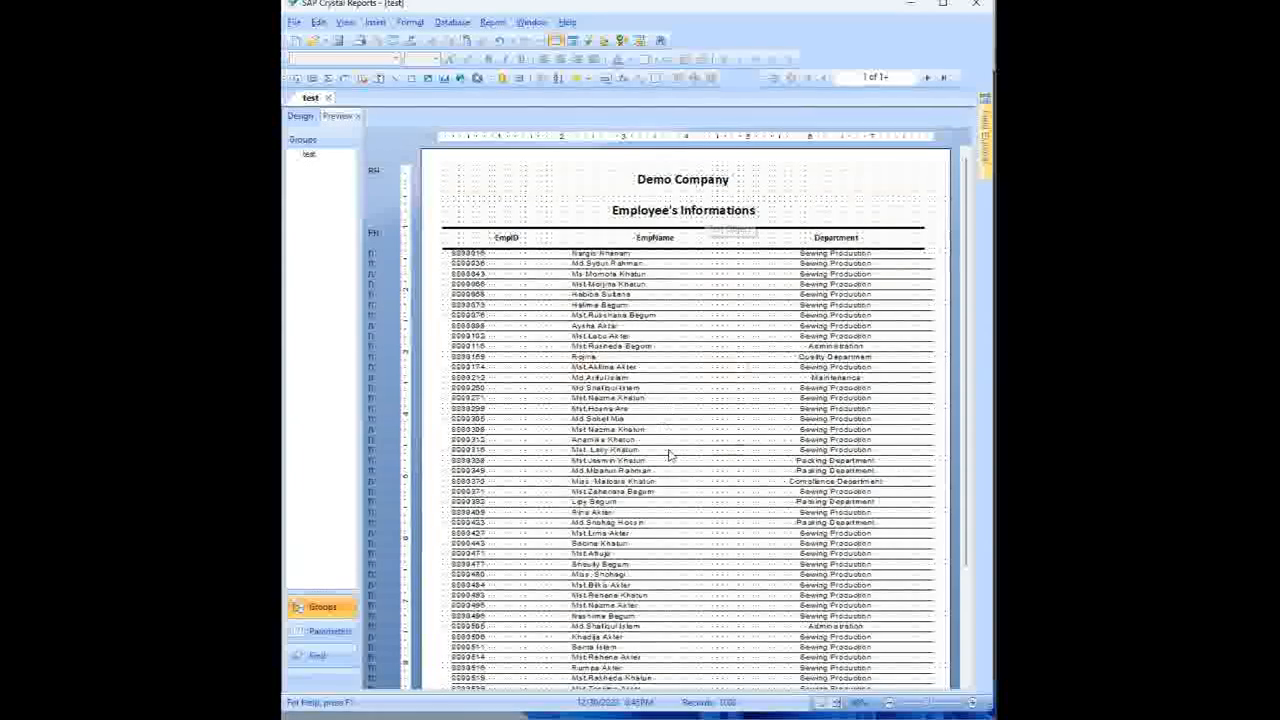
{"action": "scroll", "coordinate": [670, 455], "scroll_direction": "down", "scroll_amount": 3}
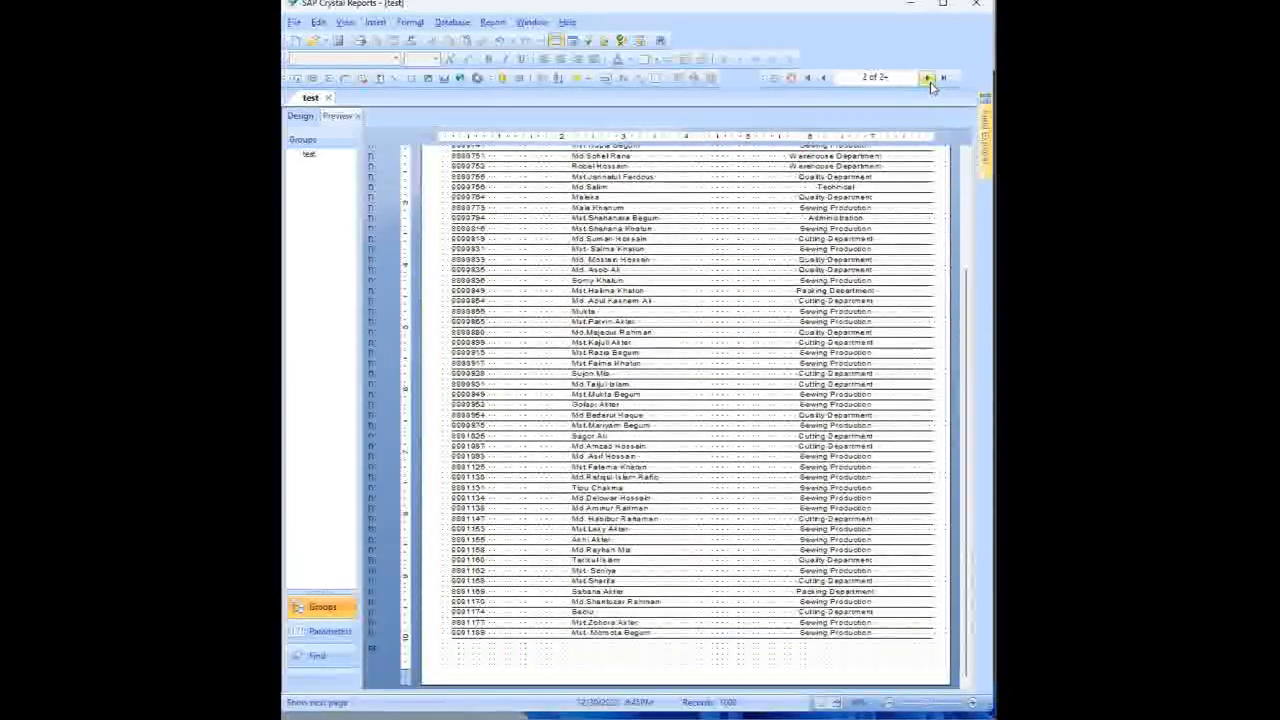
Page through the preview to the last page to examine the Total Employees count, then return to the first page
{"action": "left_click", "coordinate": [928, 80]}
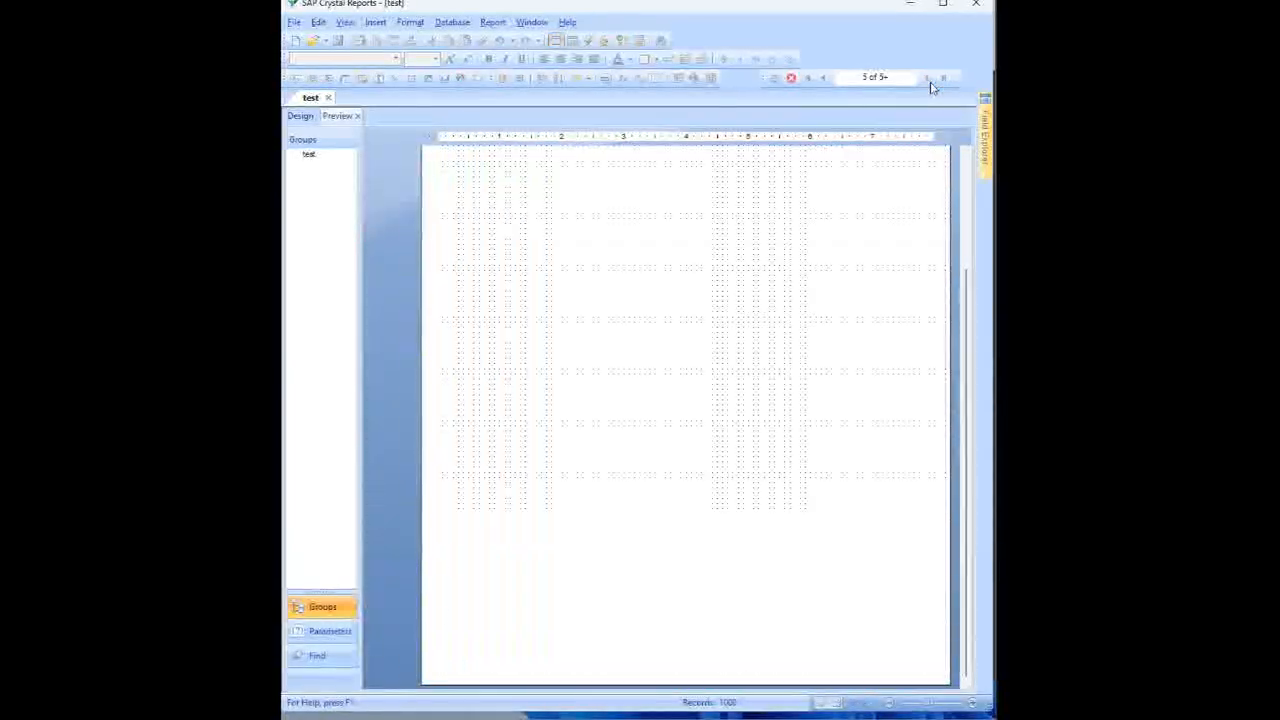
{"action": "scroll", "coordinate": [892, 220], "scroll_direction": "up", "scroll_amount": 5}
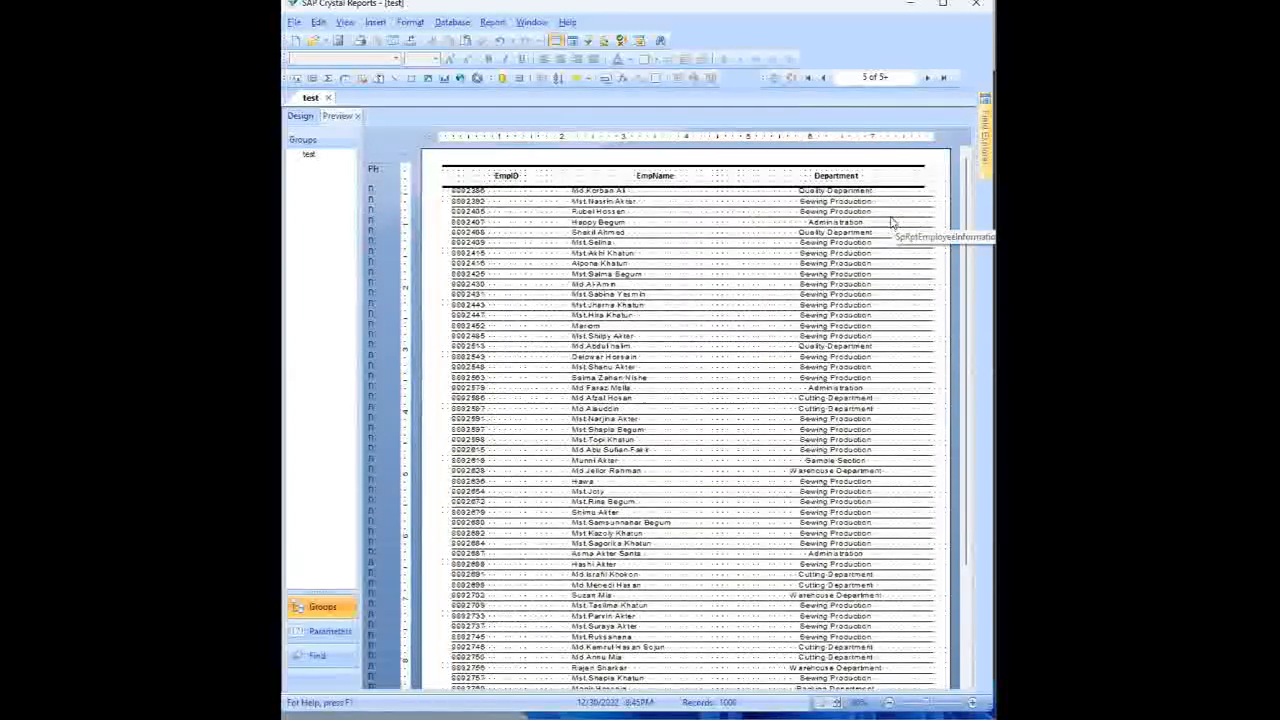
{"action": "left_click", "coordinate": [944, 78]}
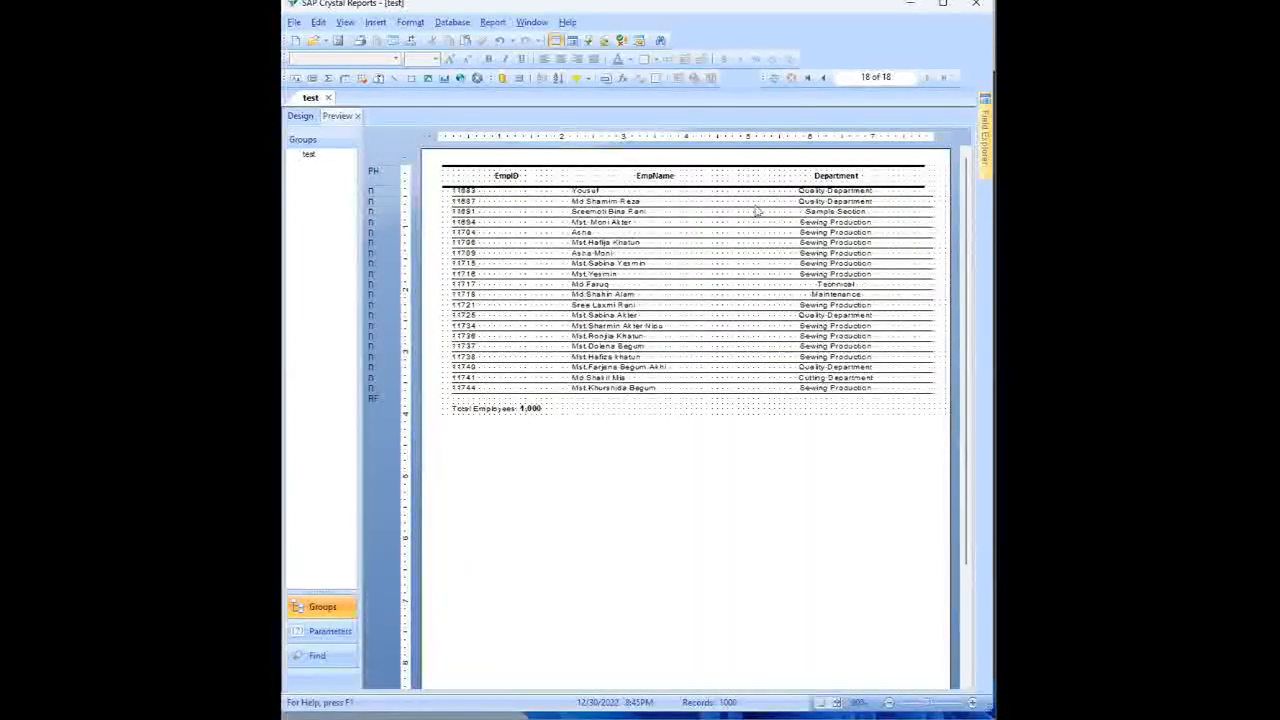
{"action": "left_click", "coordinate": [531, 409]}
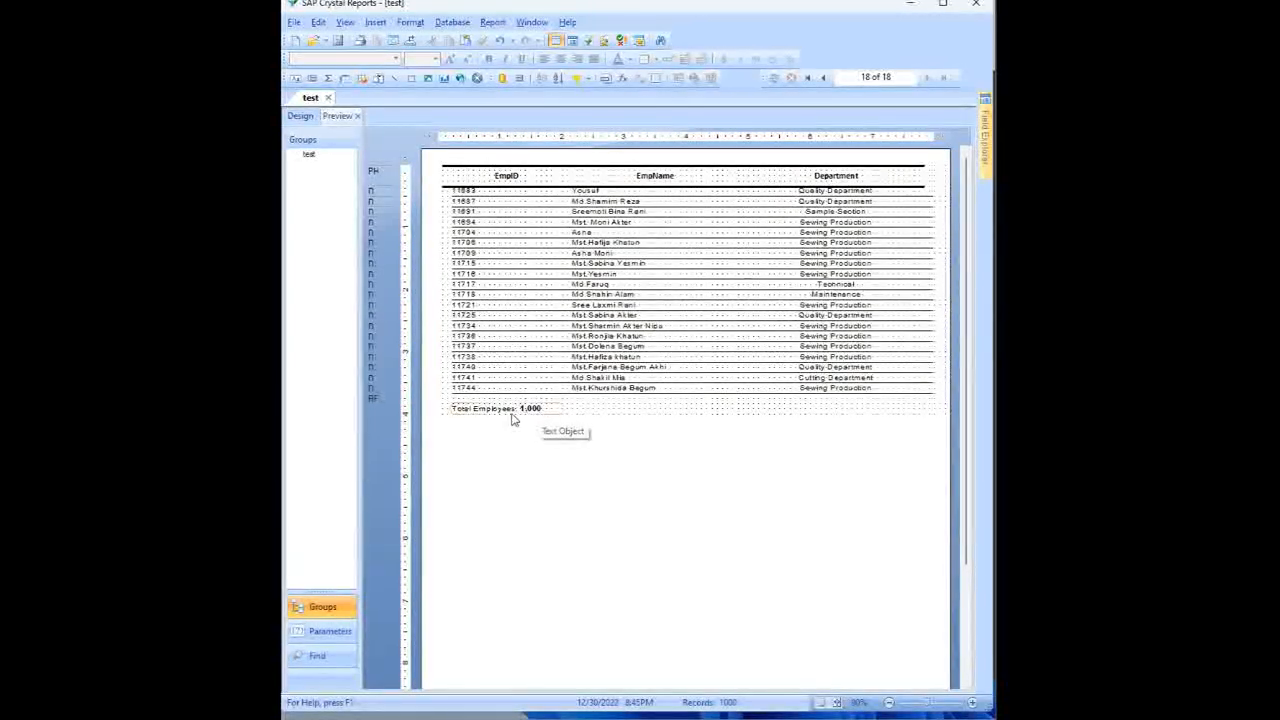
{"action": "left_click", "coordinate": [538, 409]}
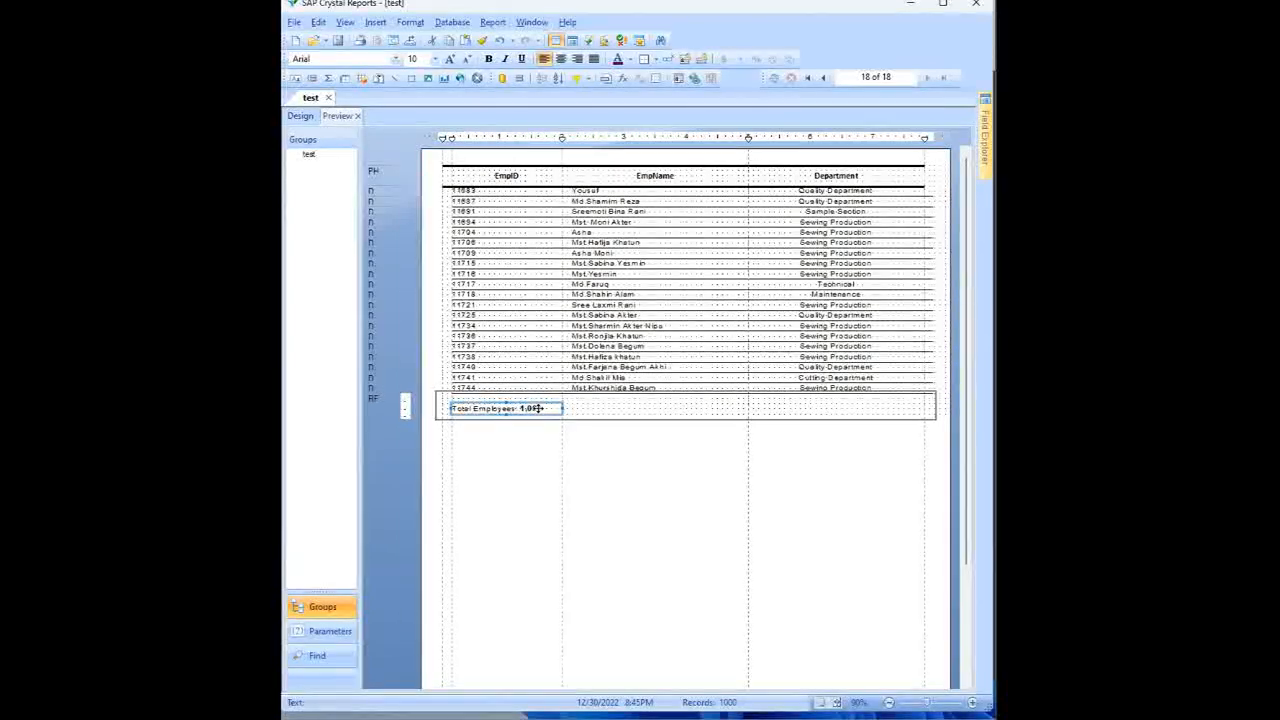
{"action": "left_click", "coordinate": [559, 443]}
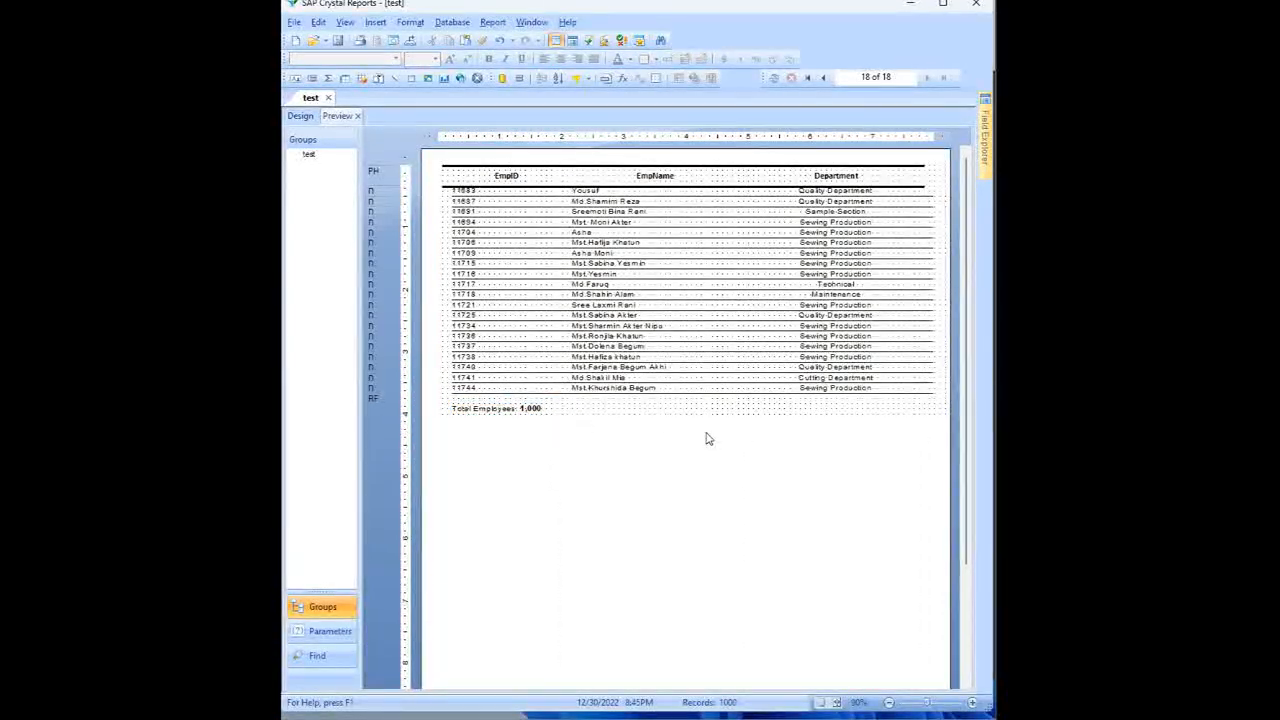
{"action": "left_click", "coordinate": [808, 78]}
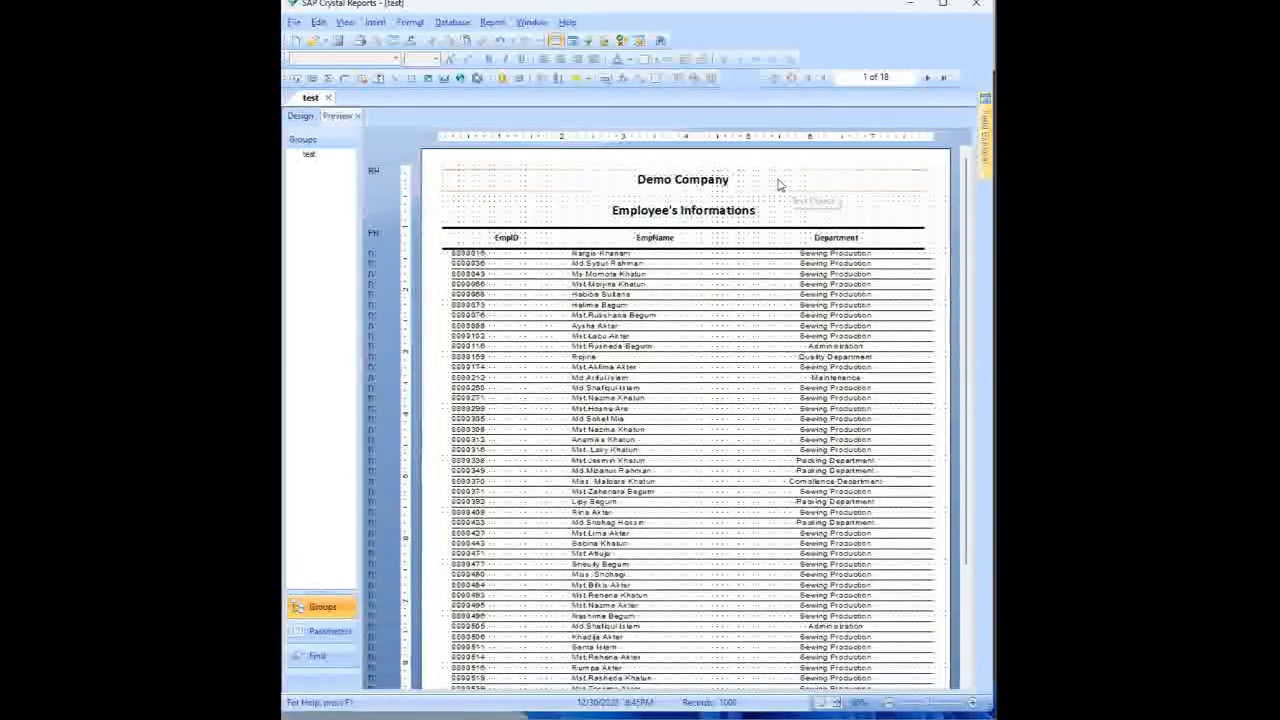